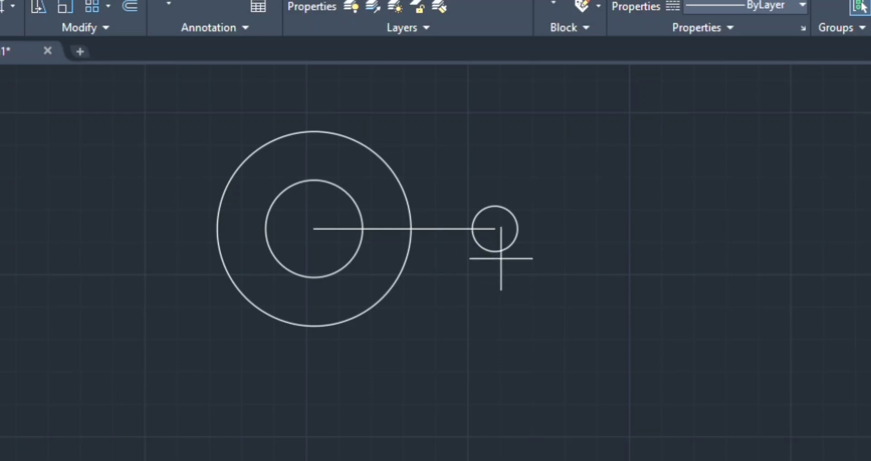
Draw a larger circle concentric with the small right-hand circle and a horizontal line from its centre to its right quadrant.
{"action": "left_click", "coordinate": [495, 229]}
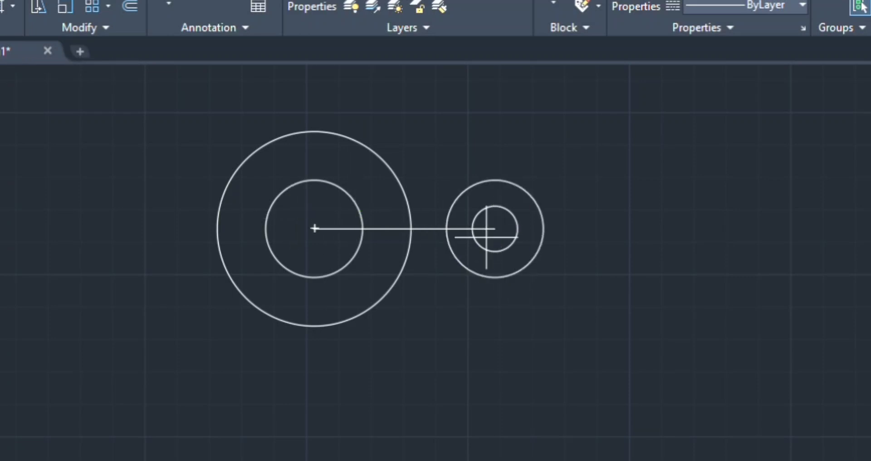
{"action": "left_click", "coordinate": [543, 228]}
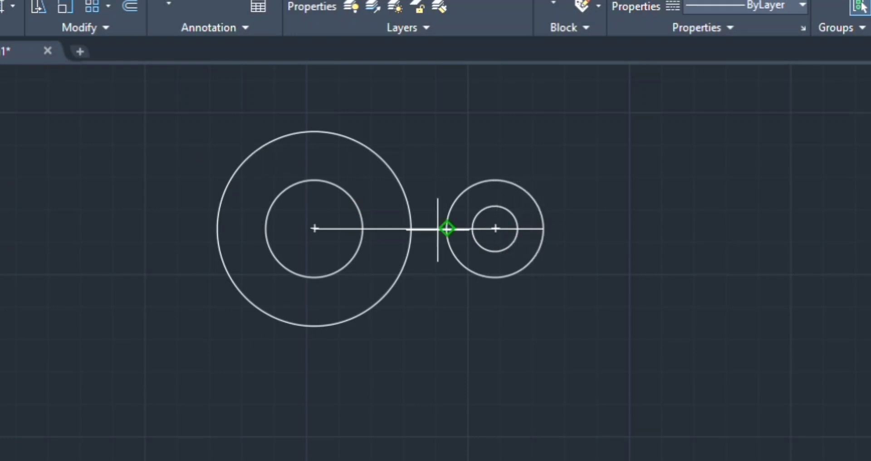
Draw three concentric circles of increasing size centred on the right end of the new line.
{"action": "left_click", "coordinate": [544, 228]}
{"action": "key", "text": "Return"}
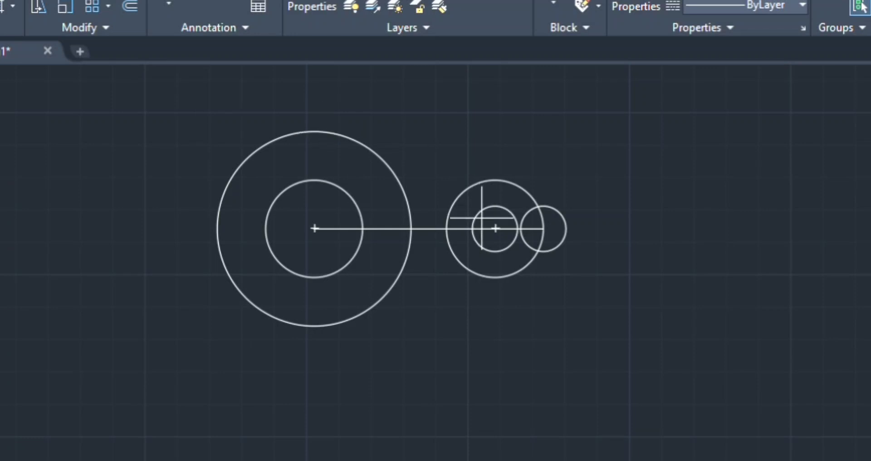
{"action": "left_click", "coordinate": [543, 228]}
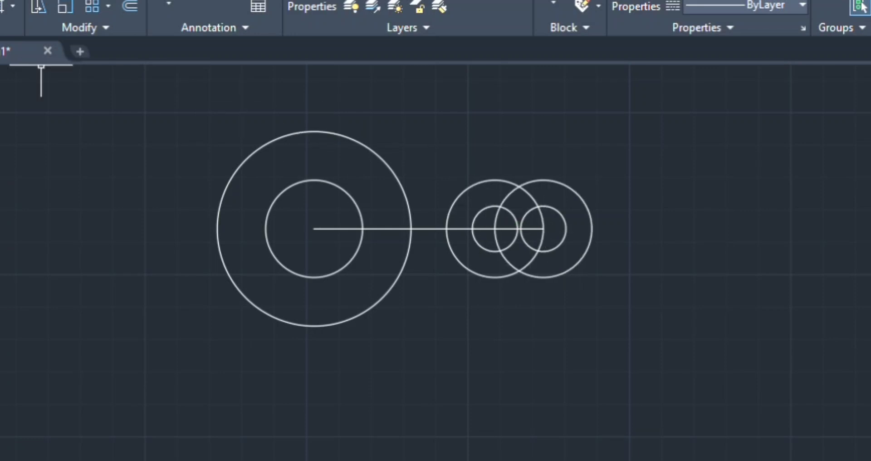
{"action": "left_click", "coordinate": [543, 229]}
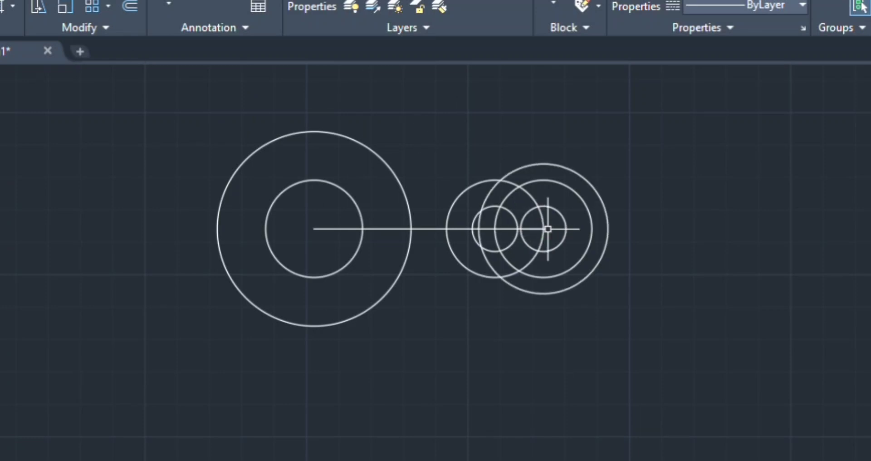
Draw horizontal lines from the top and bottom quadrants of the outermost right-hand circle leftward into the large left circle.
{"action": "left_click", "coordinate": [537, 166]}
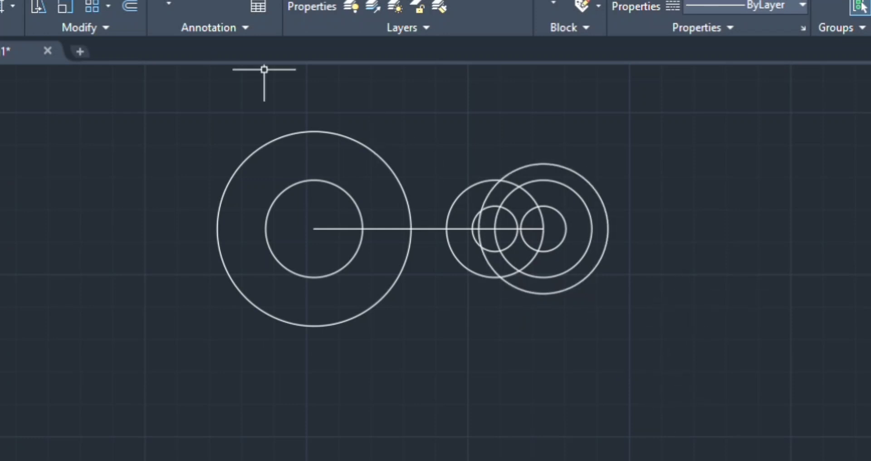
{"action": "left_click", "coordinate": [544, 163]}
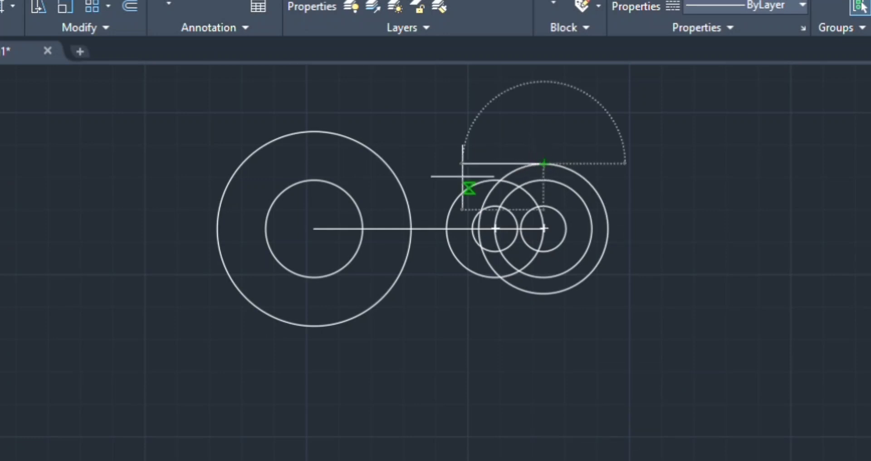
{"action": "left_click", "coordinate": [359, 184]}
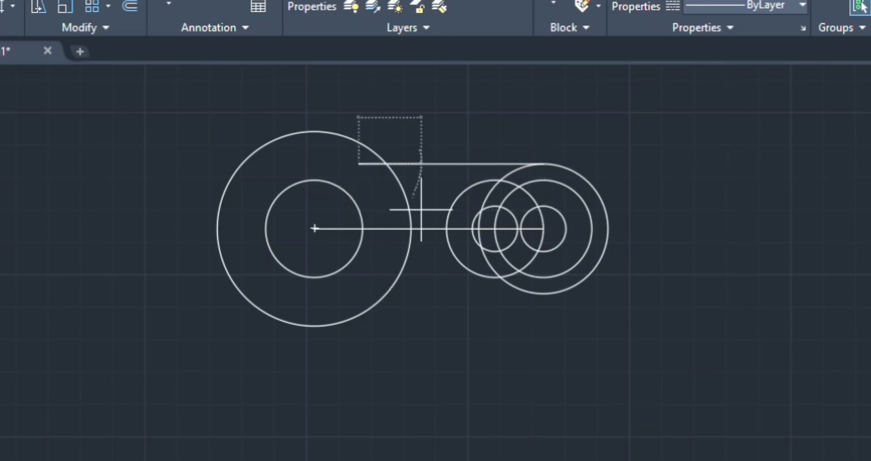
{"action": "key", "text": "Return"}
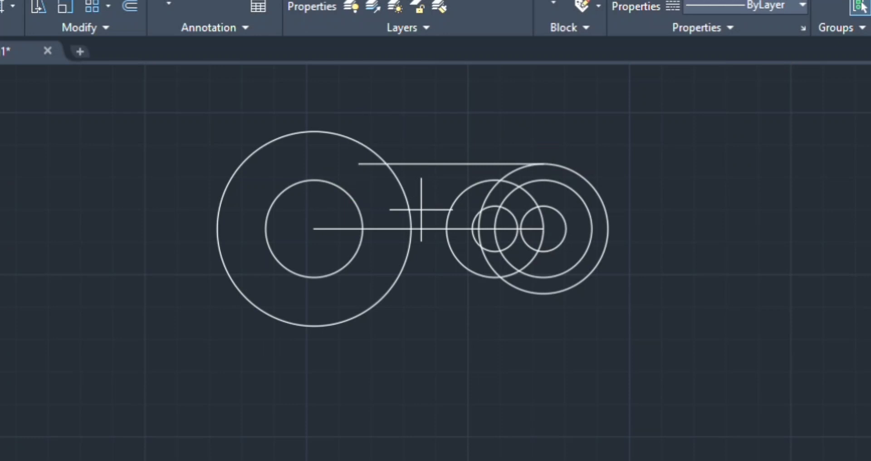
{"action": "left_click", "coordinate": [544, 293]}
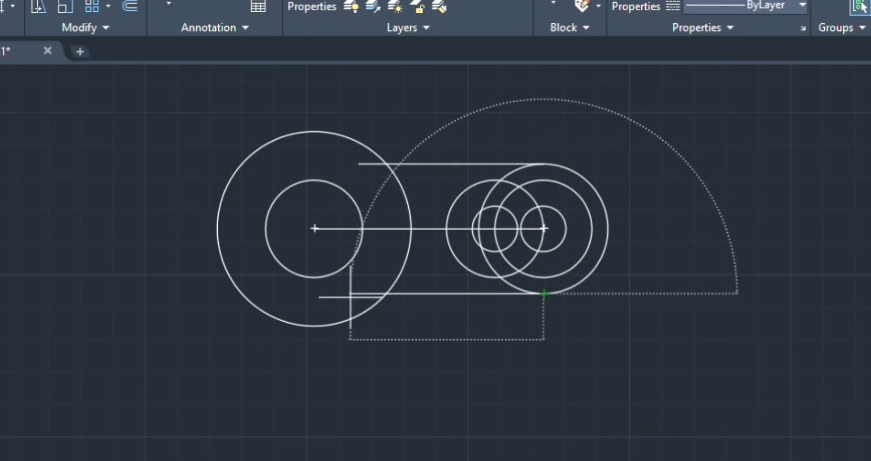
{"action": "left_click", "coordinate": [350, 295]}
{"action": "key", "text": "Return"}
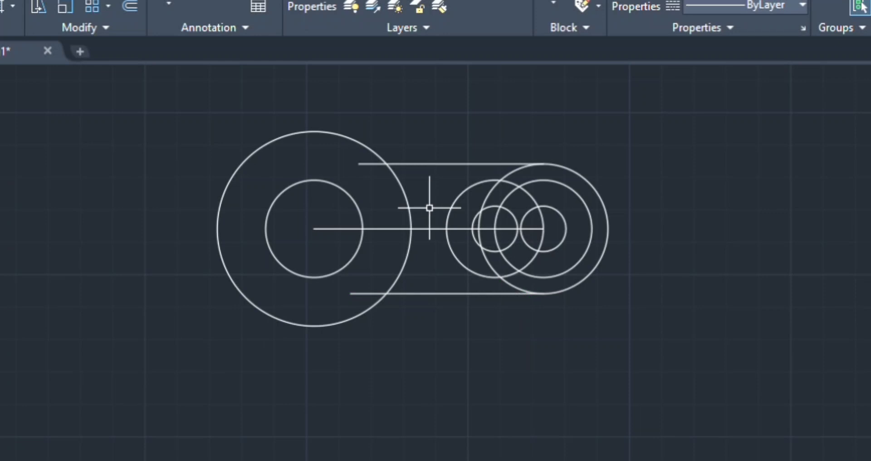
Trim the ends of the two outer horizontal lines that lie inside the large left circle.
{"action": "type", "text": "tr"}
{"action": "key", "text": "Return"}
{"action": "left_click", "coordinate": [366, 164]}
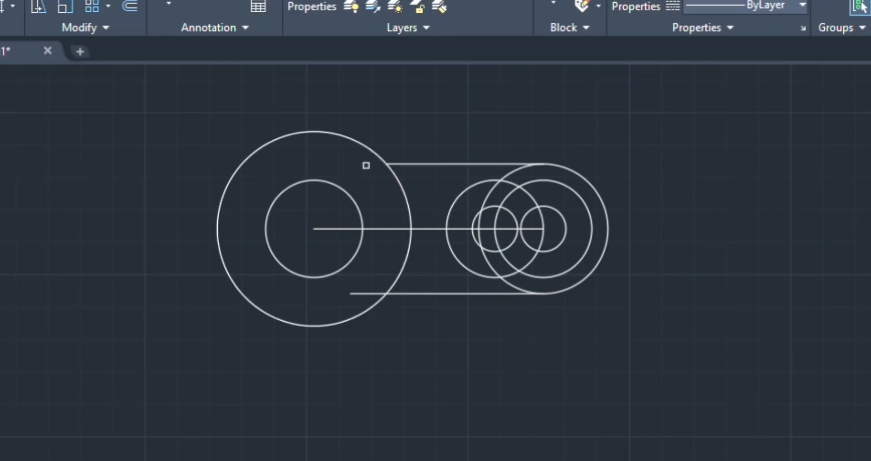
{"action": "left_click", "coordinate": [366, 292]}
{"action": "key", "text": "Return"}
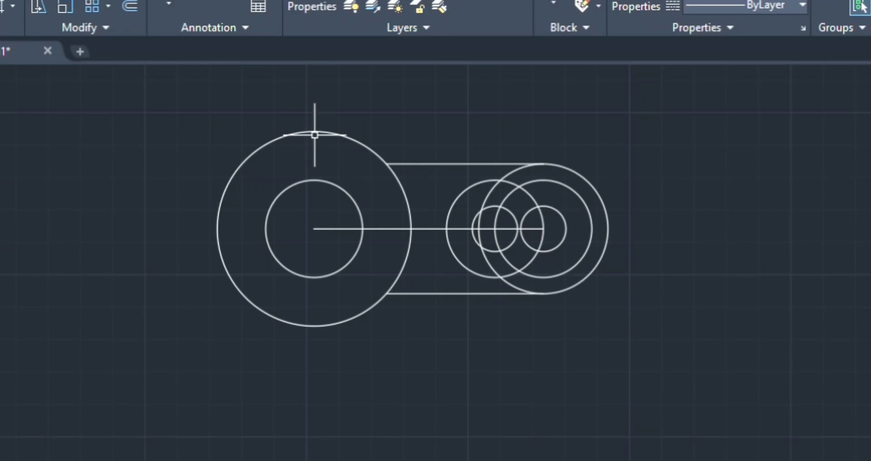
Join the top quadrants and the bottom quadrants of the two overlapping medium circles with horizontal lines.
{"action": "type", "text": "l"}
{"action": "key", "text": "Return"}
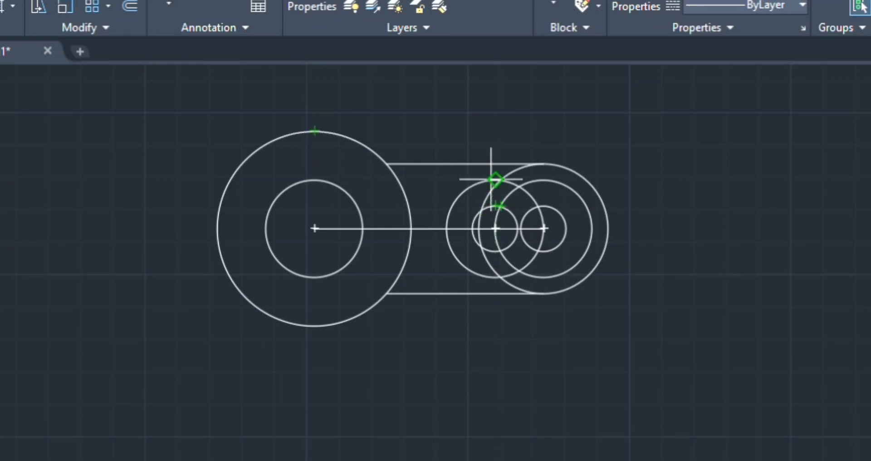
{"action": "left_click", "coordinate": [495, 179]}
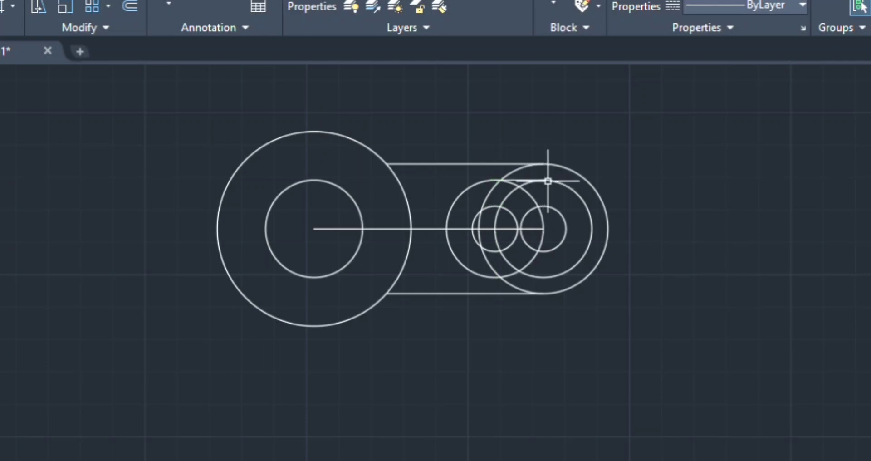
{"action": "key", "text": "Return"}
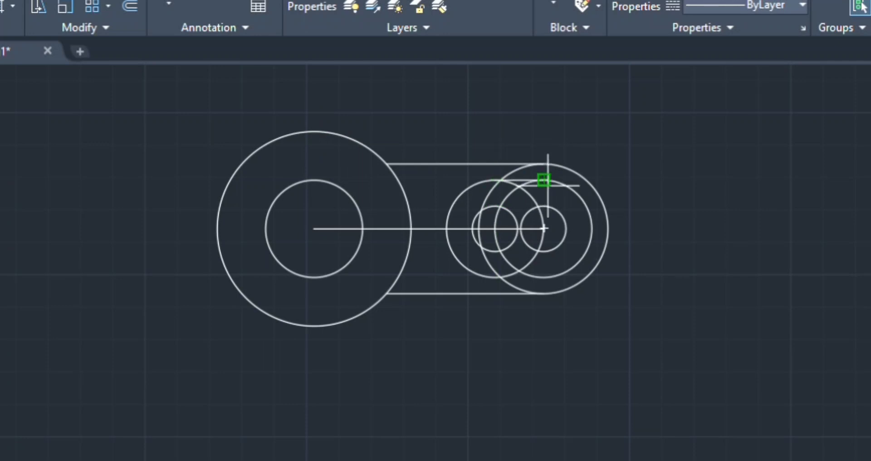
{"action": "left_click", "coordinate": [544, 276]}
{"action": "left_click", "coordinate": [496, 277]}
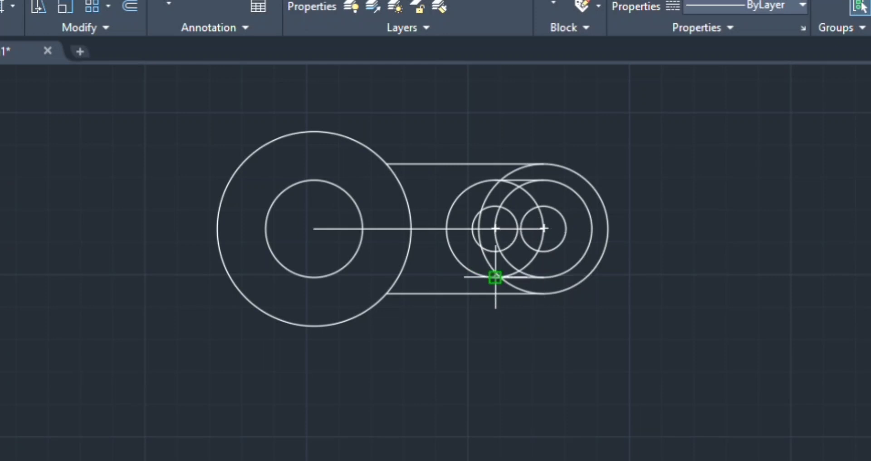
Join the bottom quadrants and the top quadrants of the two small circles with horizontal lines.
{"action": "left_click", "coordinate": [543, 251]}
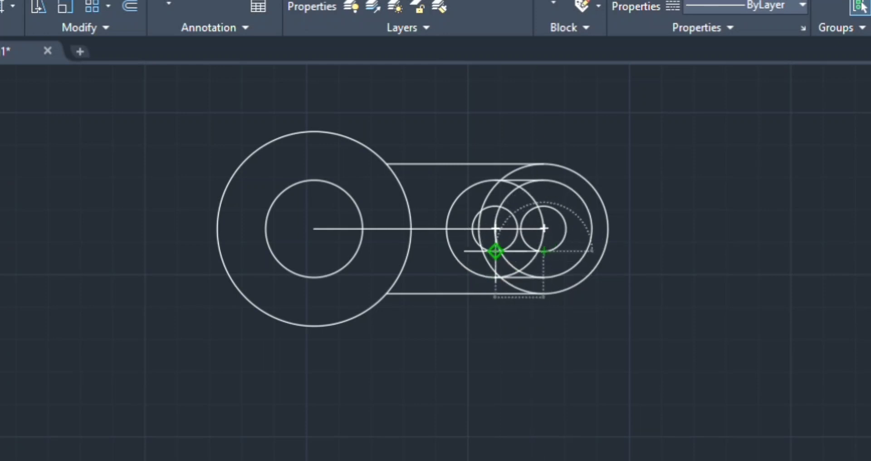
{"action": "left_click", "coordinate": [495, 251]}
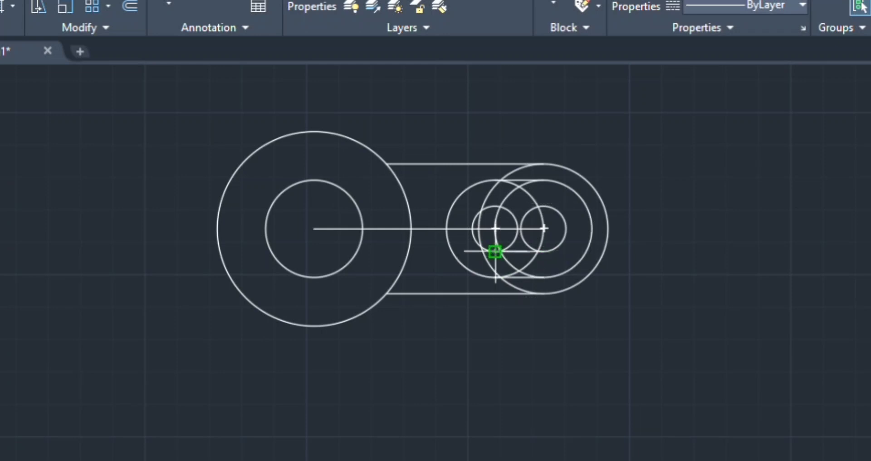
{"action": "left_click", "coordinate": [544, 205]}
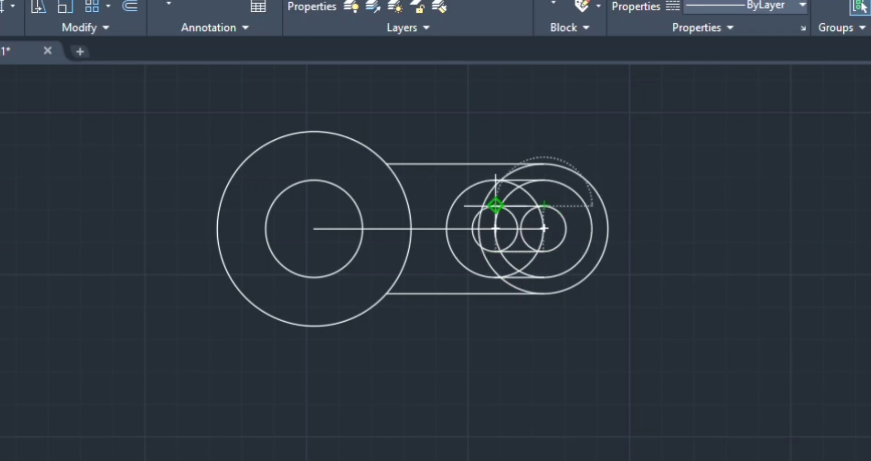
{"action": "left_click", "coordinate": [495, 205]}
{"action": "key", "text": "Return"}
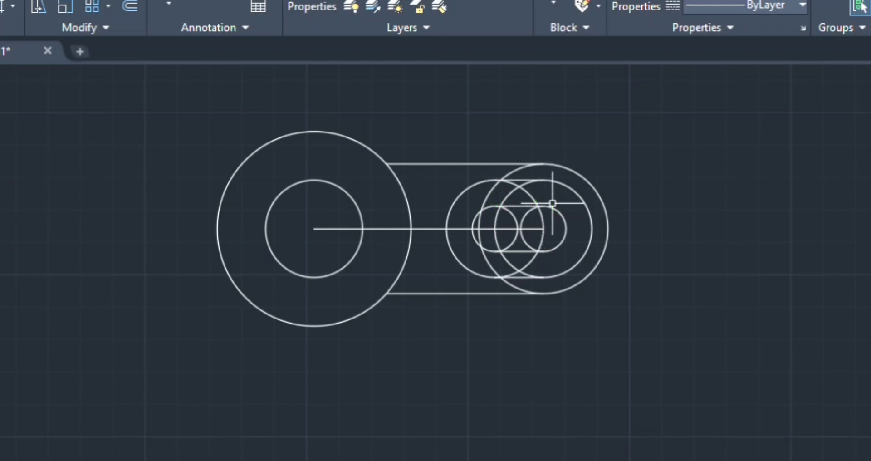
{"action": "type", "text": "tr"}
{"action": "key", "text": "Return"}
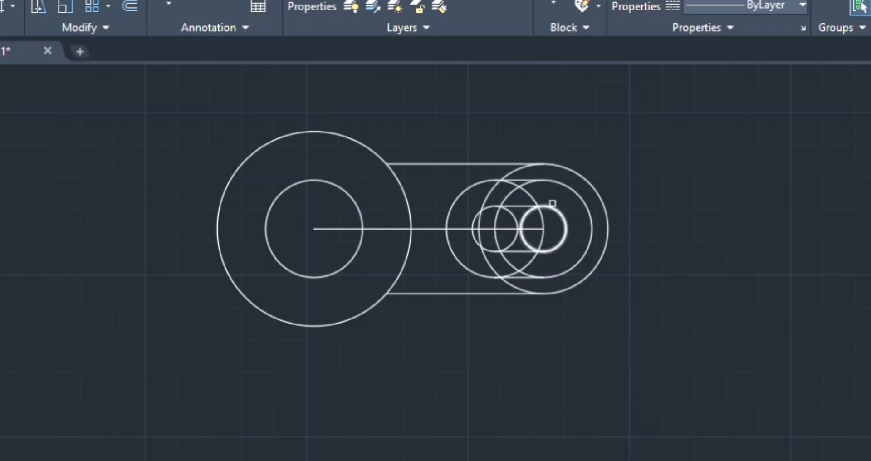
{"action": "key", "text": "Return"}
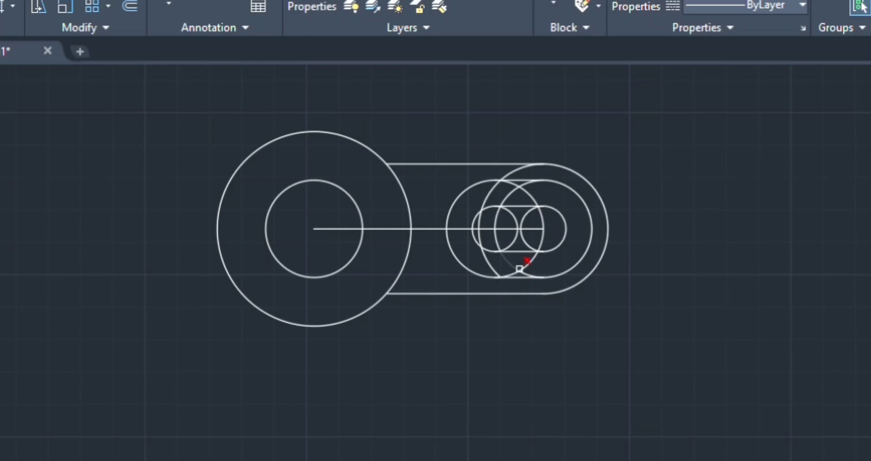
{"action": "left_click", "coordinate": [526, 267]}
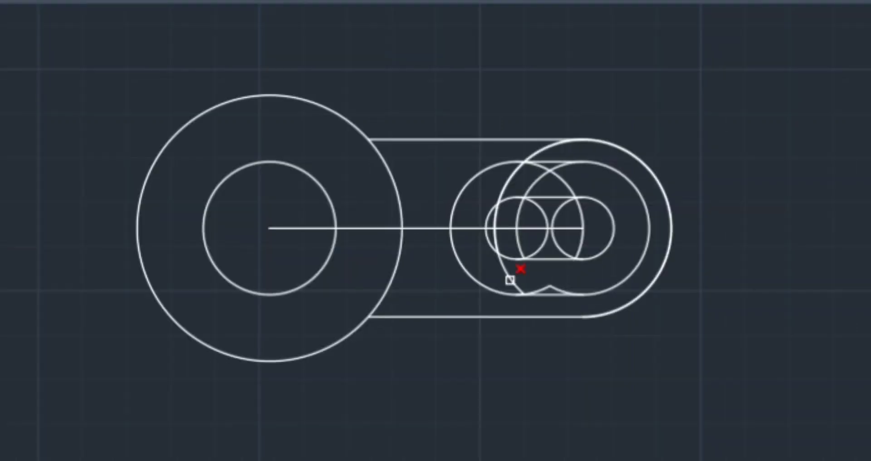
{"action": "left_click", "coordinate": [490, 265]}
{"action": "scroll", "coordinate": [505, 292], "scroll_direction": "up", "scroll_amount": 4}
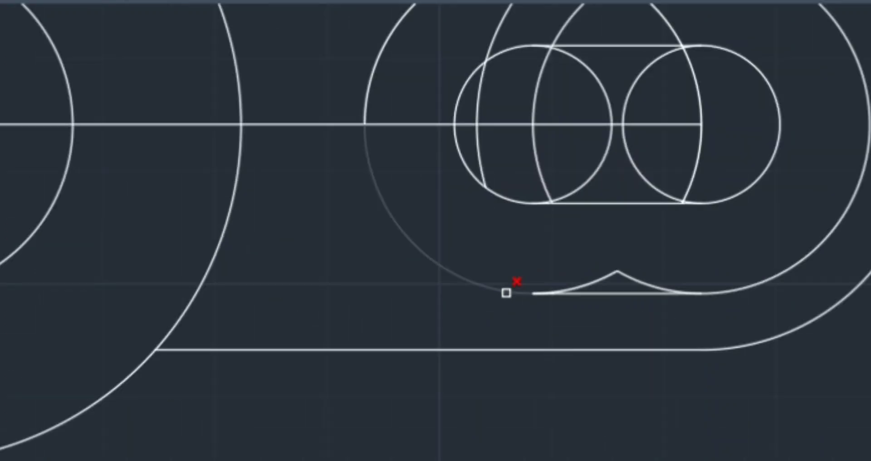
{"action": "left_click", "coordinate": [629, 281]}
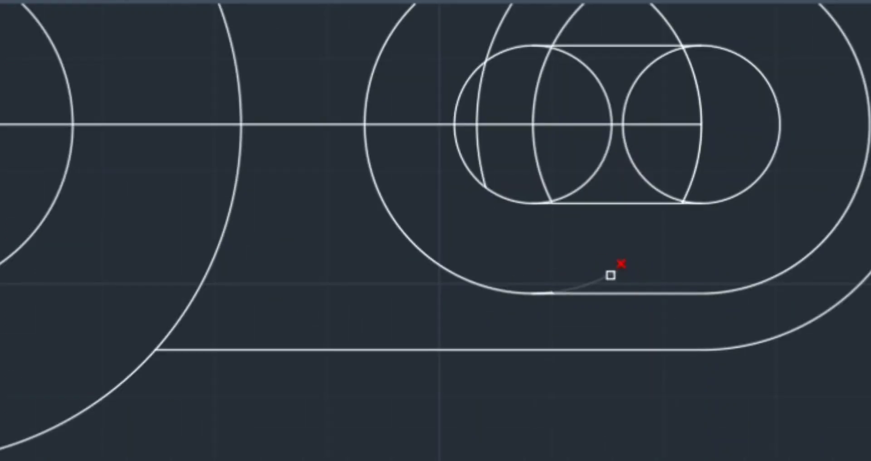
{"action": "left_click", "coordinate": [610, 275]}
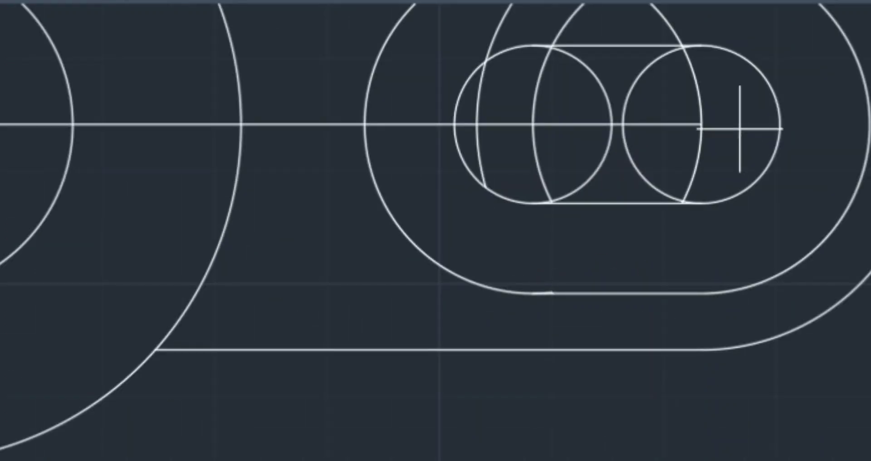
{"action": "mouse_move", "coordinate": [739, 130]}
{"action": "left_mouse_down"}
{"action": "mouse_move", "coordinate": [608, 50]}
{"action": "mouse_move", "coordinate": [616, 66]}
{"action": "left_mouse_up"}
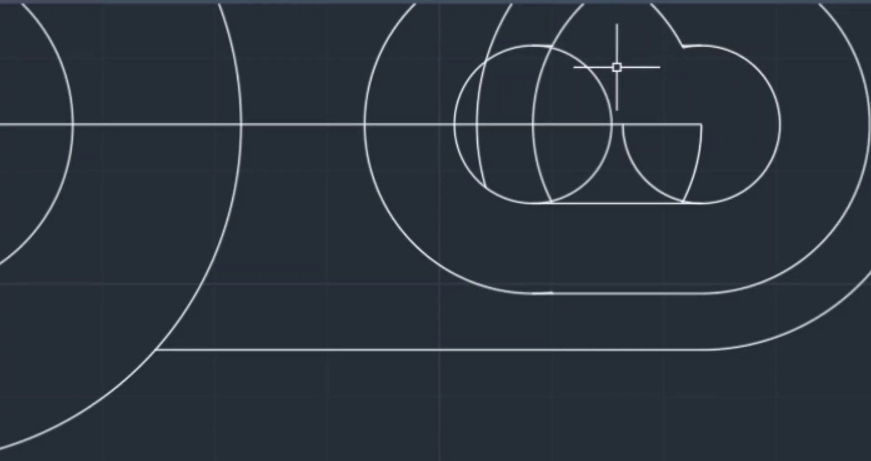
{"action": "scroll", "coordinate": [645, 97], "scroll_direction": "down", "scroll_amount": 4}
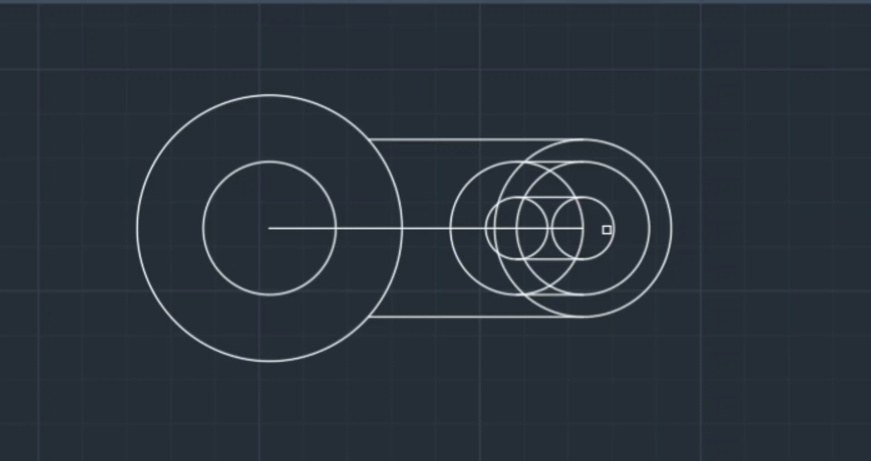
Trim all arcs and the centreline segment inside the inner slot formed by the two small circles.
{"action": "mouse_move", "coordinate": [606, 229]}
{"action": "left_mouse_down"}
{"action": "mouse_move", "coordinate": [597, 218]}
{"action": "mouse_move", "coordinate": [499, 218]}
{"action": "mouse_move", "coordinate": [486, 227]}
{"action": "left_mouse_up"}
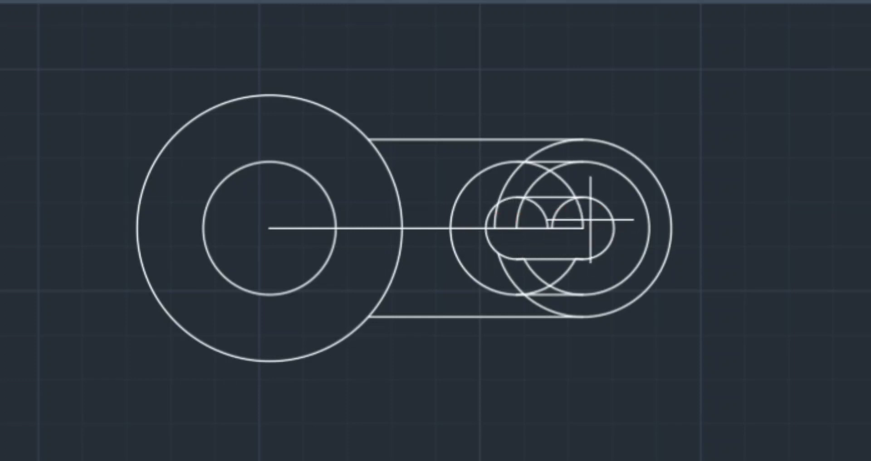
{"action": "left_click_drag", "start_coordinate": [590, 220], "coordinate": [495, 226]}
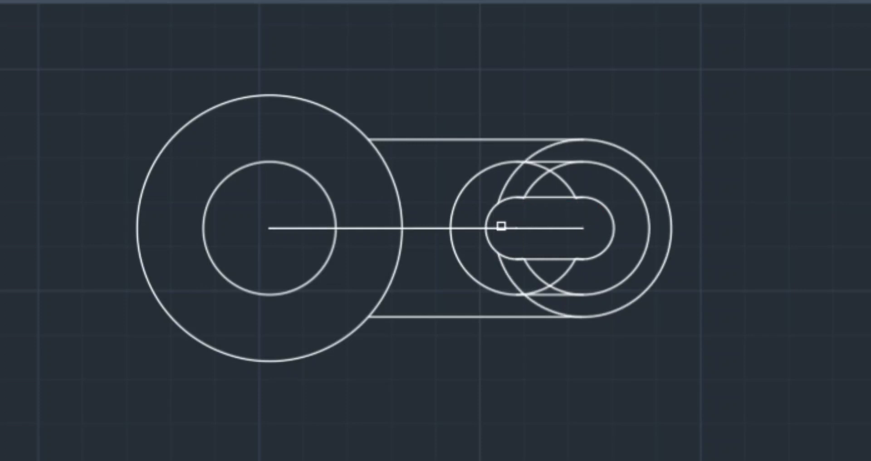
{"action": "left_click", "coordinate": [542, 228]}
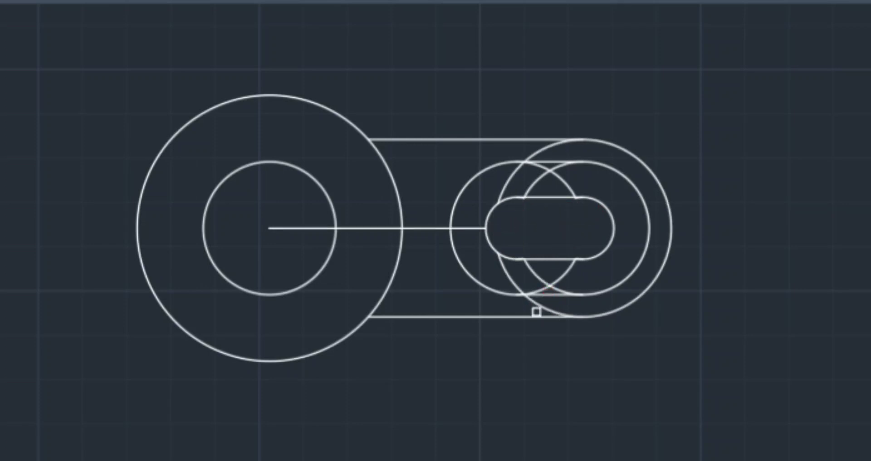
Trim the crossing arcs between the lower edge of the inner slot and the lower edge of the medium slot.
{"action": "scroll", "coordinate": [550, 229], "scroll_direction": "up", "scroll_amount": 5}
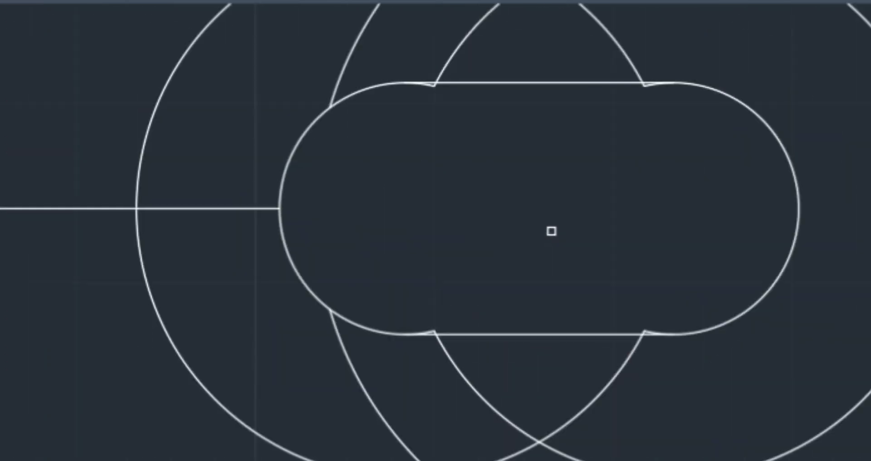
{"action": "left_click", "coordinate": [606, 386]}
{"action": "left_click", "coordinate": [515, 424]}
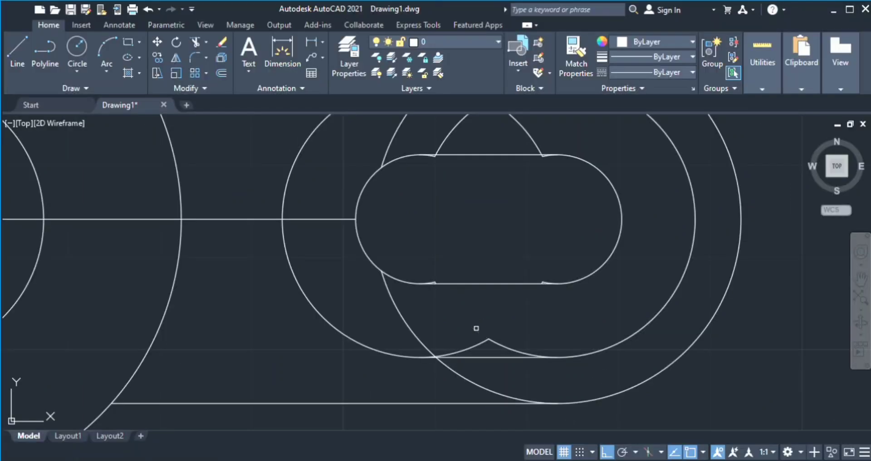
{"action": "left_click", "coordinate": [412, 326]}
{"action": "left_click", "coordinate": [506, 346]}
{"action": "left_click", "coordinate": [483, 343]}
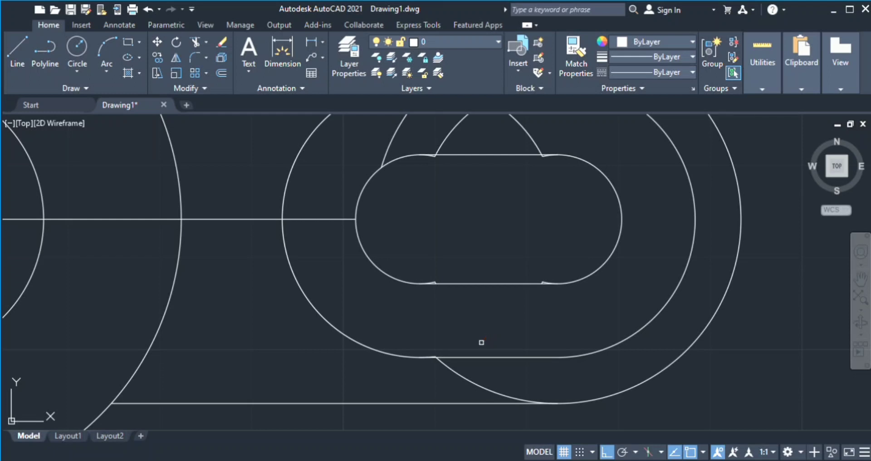
Trim the short arc stubs left along the lower edges of the inner slot and the medium slot.
{"action": "scroll", "coordinate": [478, 333], "scroll_direction": "up", "scroll_amount": 4}
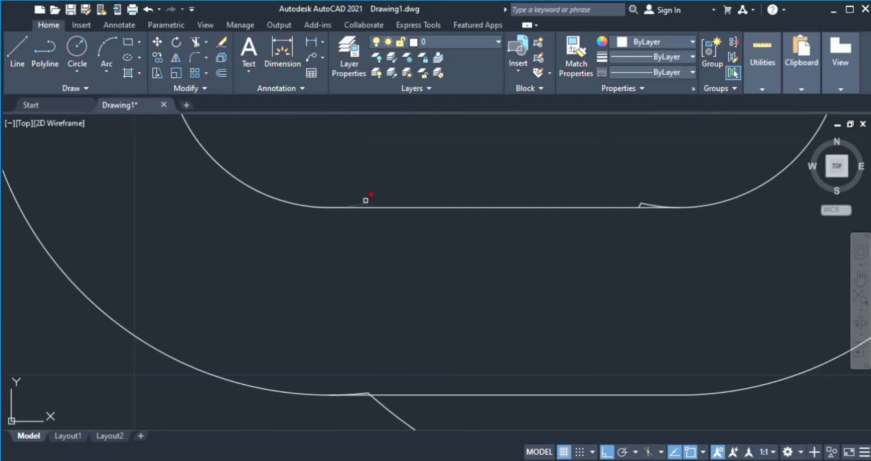
{"action": "left_click", "coordinate": [367, 203]}
{"action": "scroll", "coordinate": [367, 391], "scroll_direction": "up", "scroll_amount": 3}
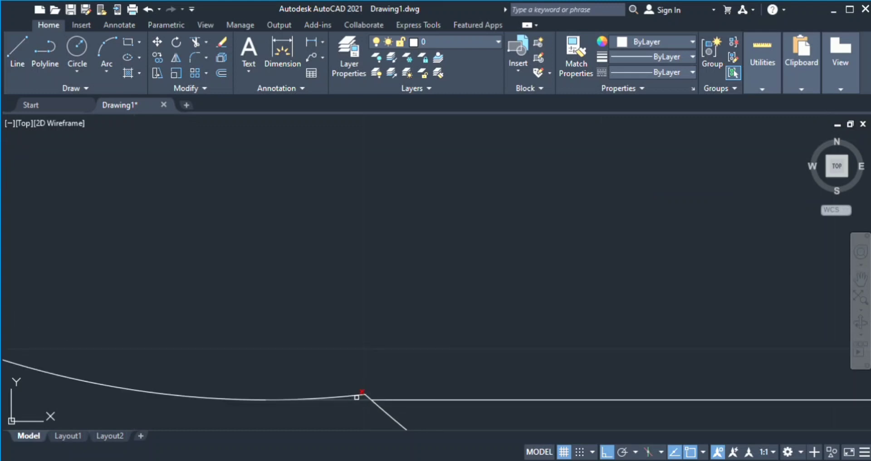
{"action": "left_click", "coordinate": [365, 394]}
{"action": "scroll", "coordinate": [365, 394], "scroll_direction": "down", "scroll_amount": 5}
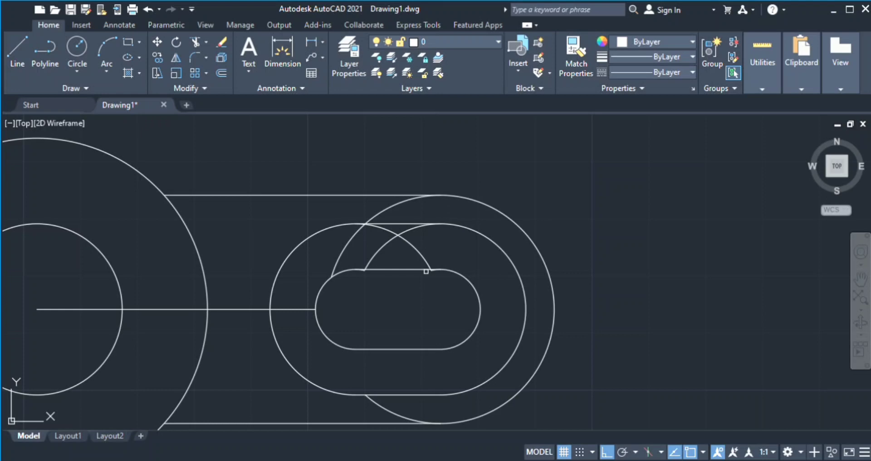
Trim the short arc stubs protruding below the upper edge of the inner slot.
{"action": "scroll", "coordinate": [426, 271], "scroll_direction": "up", "scroll_amount": 5}
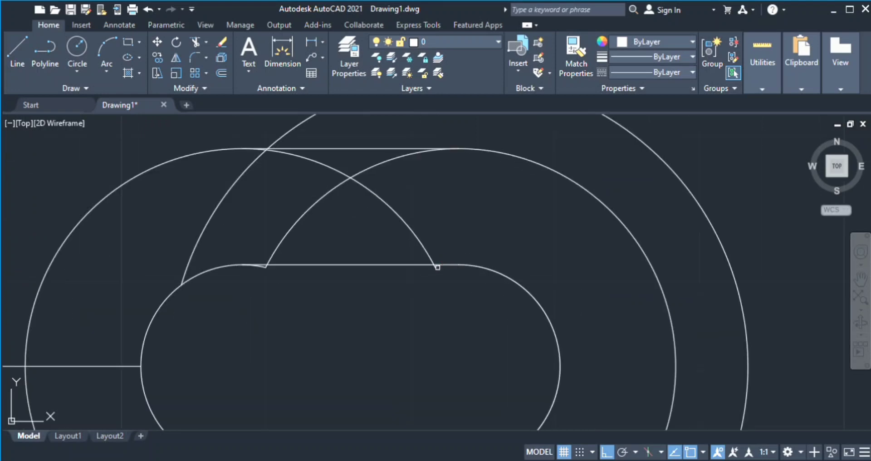
{"action": "scroll", "coordinate": [267, 288], "scroll_direction": "up", "scroll_amount": 2}
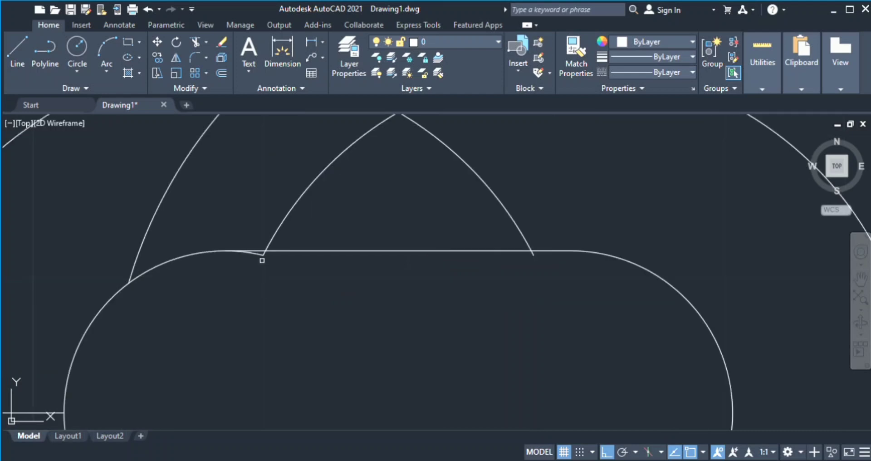
{"action": "left_click", "coordinate": [265, 256]}
{"action": "scroll", "coordinate": [533, 256], "scroll_direction": "down", "scroll_amount": 2}
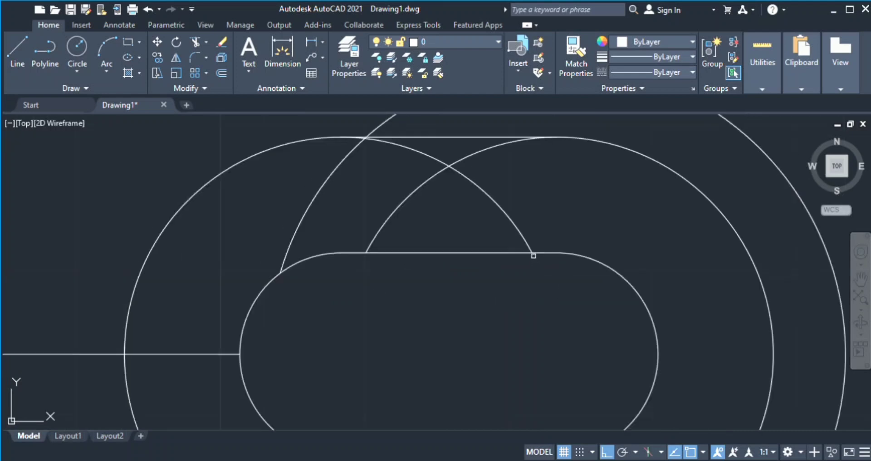
Trim the crossing arcs between the upper edges of the inner slot and the medium slot.
{"action": "left_click", "coordinate": [514, 225]}
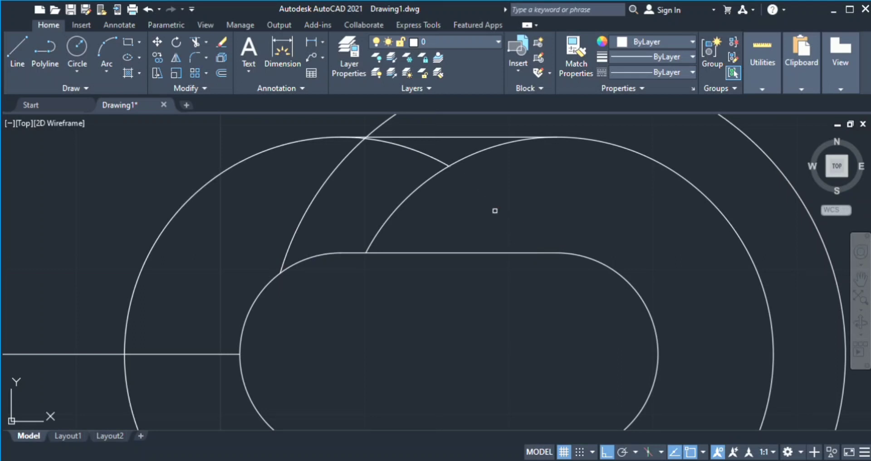
{"action": "left_click", "coordinate": [452, 163]}
{"action": "left_click", "coordinate": [443, 163]}
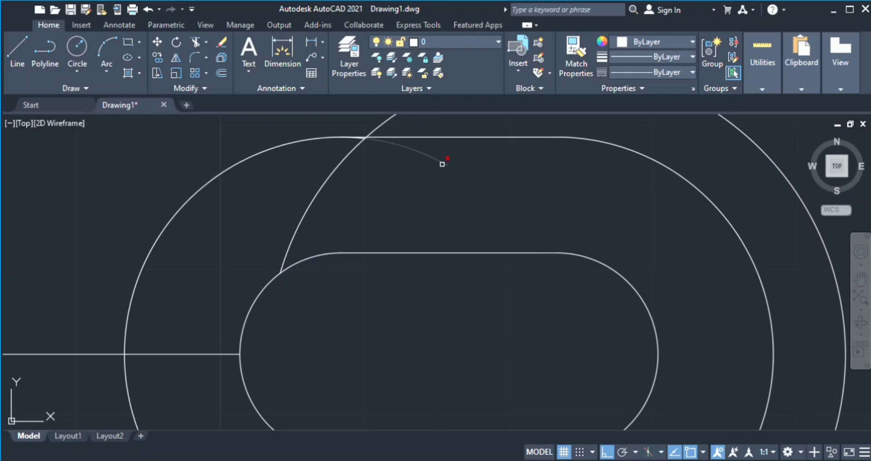
{"action": "left_click", "coordinate": [328, 176]}
Trim the outer end circle's arc above the medium slot and the tiny stub left under that slot's upper edge.
{"action": "scroll", "coordinate": [329, 177], "scroll_direction": "down", "scroll_amount": 2}
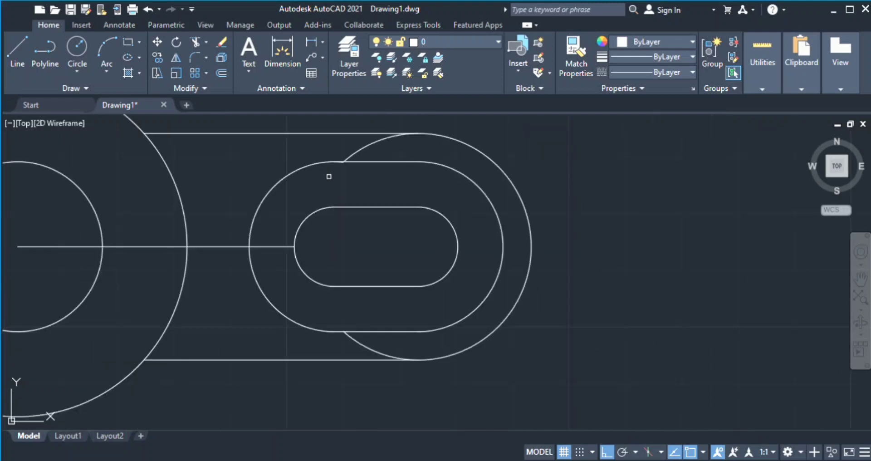
{"action": "left_click", "coordinate": [350, 155]}
{"action": "scroll", "coordinate": [339, 189], "scroll_direction": "up", "scroll_amount": 6}
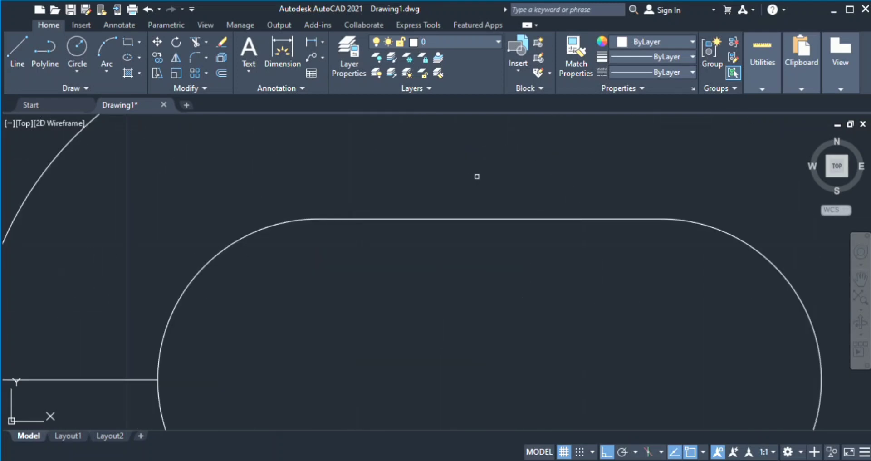
{"action": "left_click", "coordinate": [860, 278]}
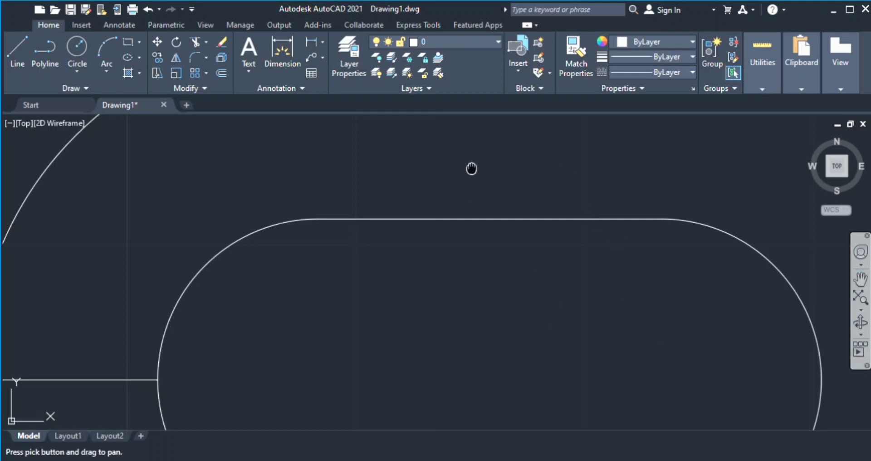
{"action": "scroll", "coordinate": [483, 194], "scroll_direction": "down", "scroll_amount": 6}
{"action": "left_click_drag", "start_coordinate": [482, 197], "coordinate": [509, 269]}
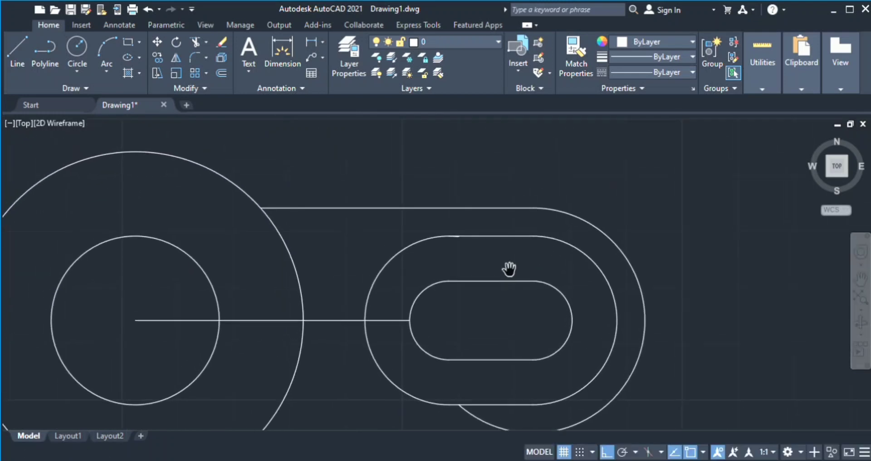
{"action": "scroll", "coordinate": [509, 269], "scroll_direction": "up", "scroll_amount": 5}
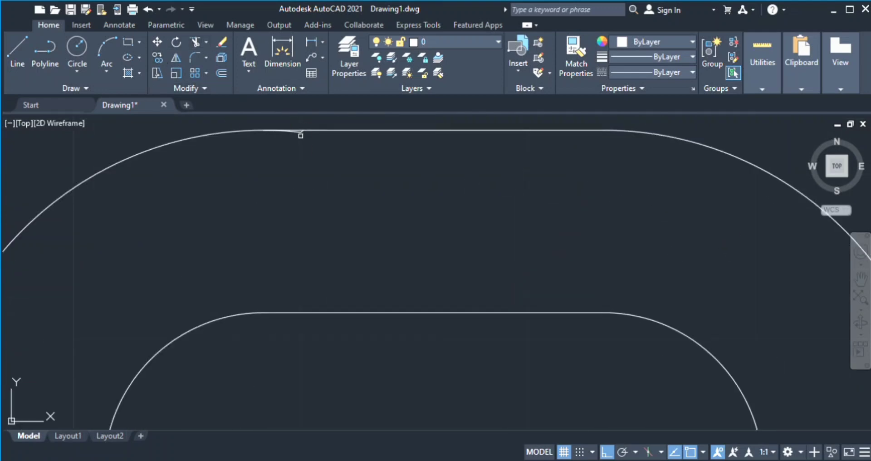
{"action": "scroll", "coordinate": [300, 133], "scroll_direction": "up", "scroll_amount": 2}
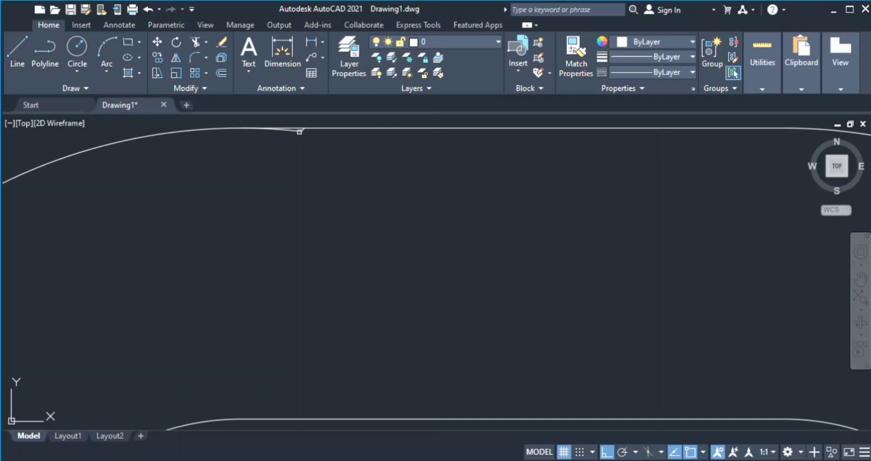
{"action": "scroll", "coordinate": [299, 131], "scroll_direction": "up", "scroll_amount": 1}
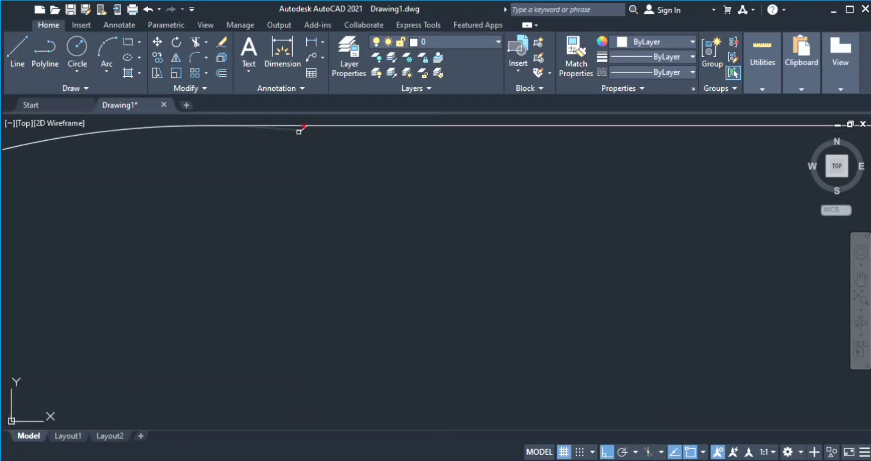
{"action": "scroll", "coordinate": [399, 186], "scroll_direction": "down", "scroll_amount": 4}
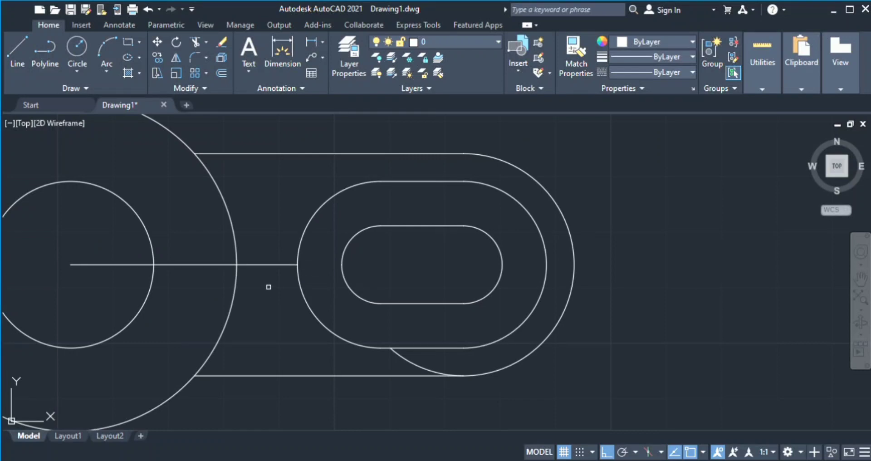
Trim the outer arc remnant below the medium slot and the whole remaining centreline through the hub, and finish trimming.
{"action": "left_click", "coordinate": [272, 264]}
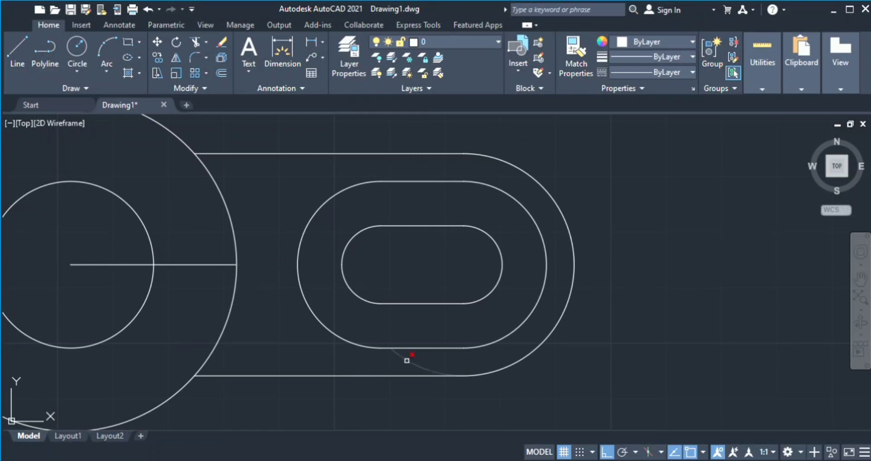
{"action": "left_click", "coordinate": [157, 265]}
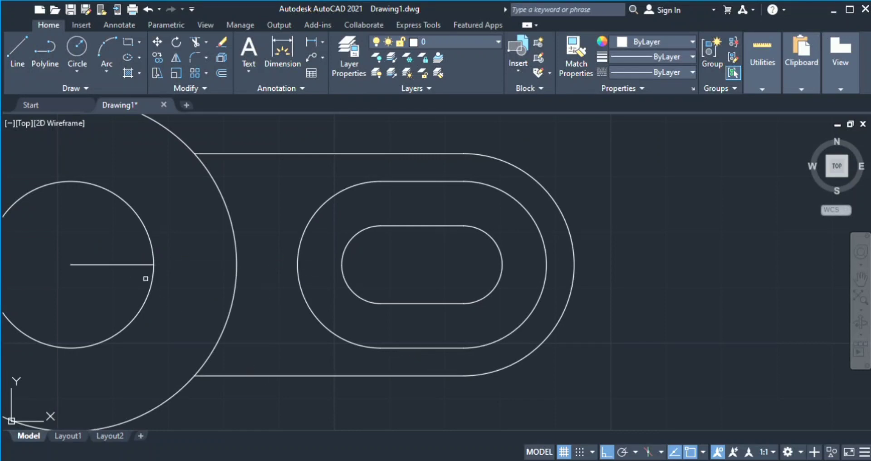
{"action": "left_click", "coordinate": [129, 264]}
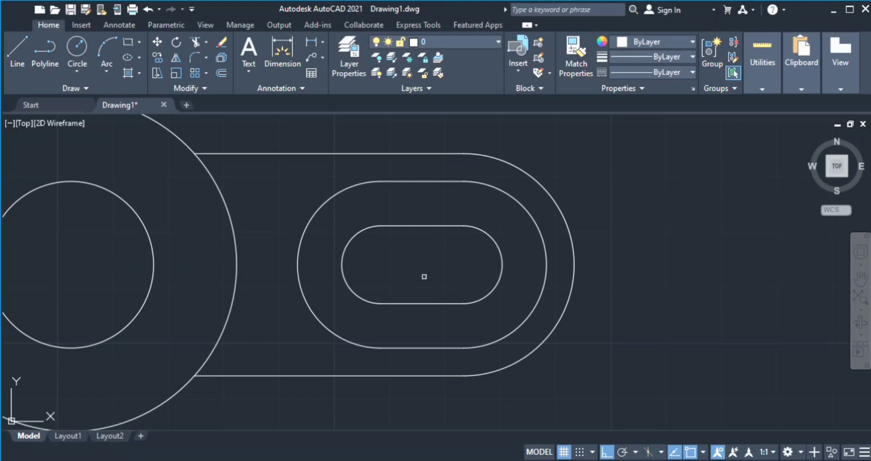
{"action": "left_click", "coordinate": [834, 172]}
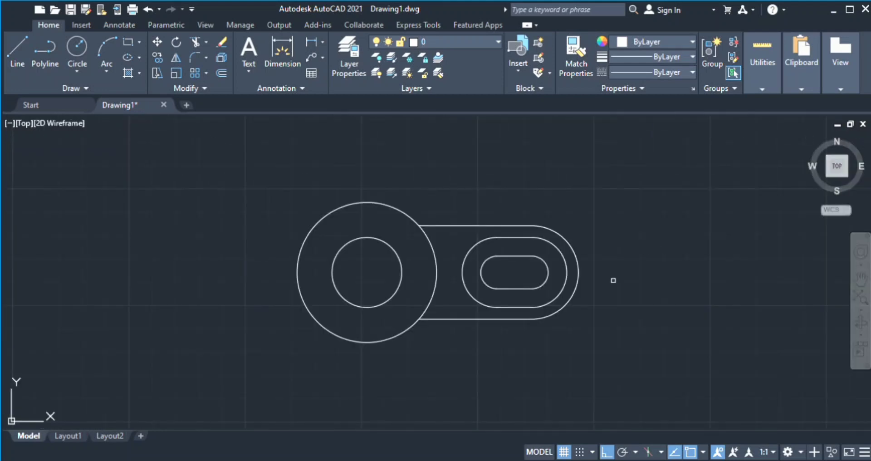
{"action": "left_click", "coordinate": [621, 388]}
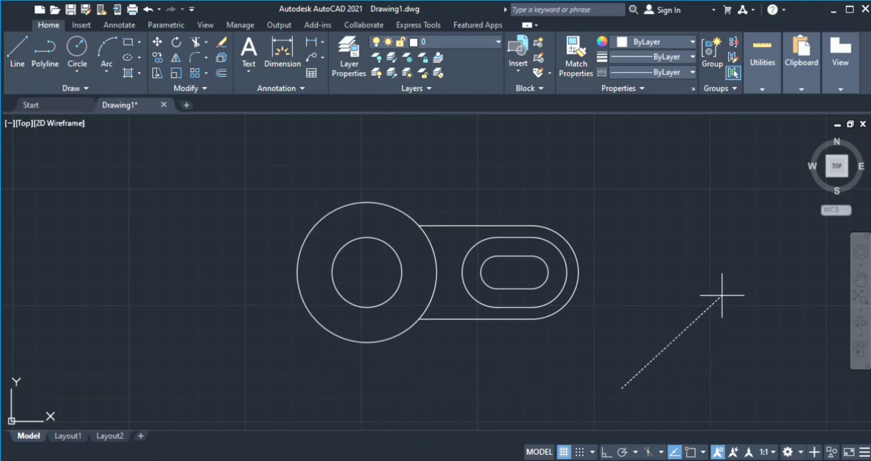
{"action": "key", "text": "Escape"}
Mirror the whole part about the vertical axis through the hub centre, keeping the source objects.
{"action": "left_click", "coordinate": [612, 362]}
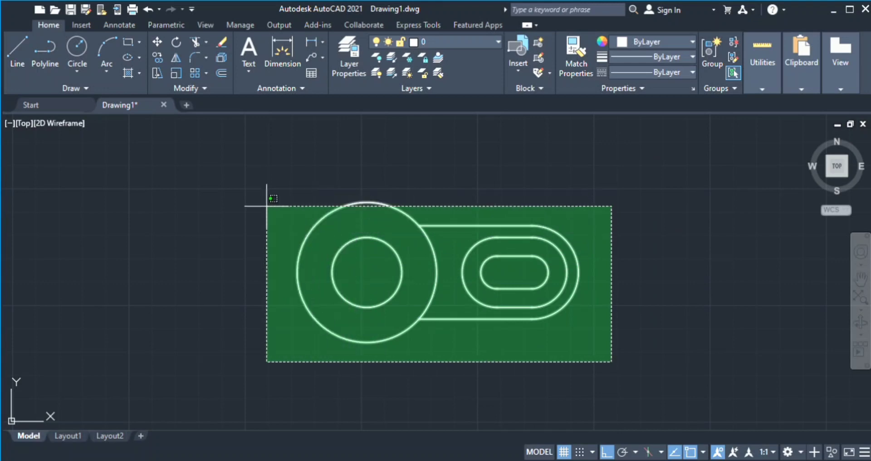
{"action": "left_click", "coordinate": [264, 195]}
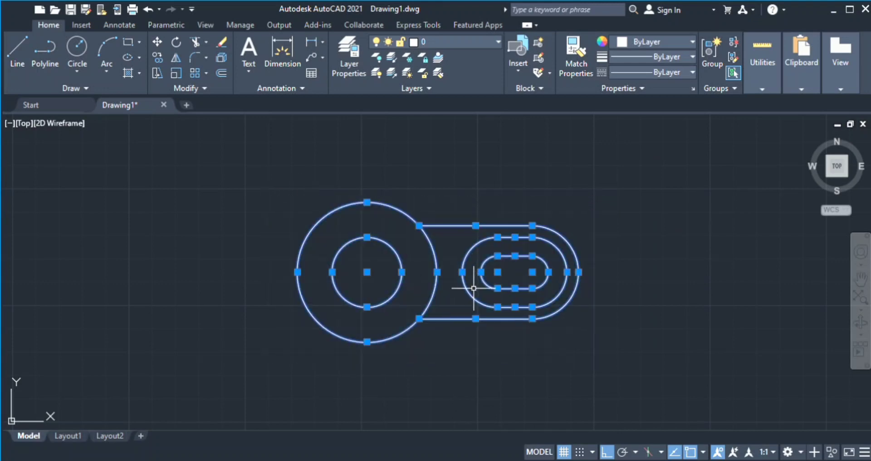
{"action": "type", "text": "mi"}
{"action": "key", "text": "Return"}
{"action": "left_click", "coordinate": [367, 272]}
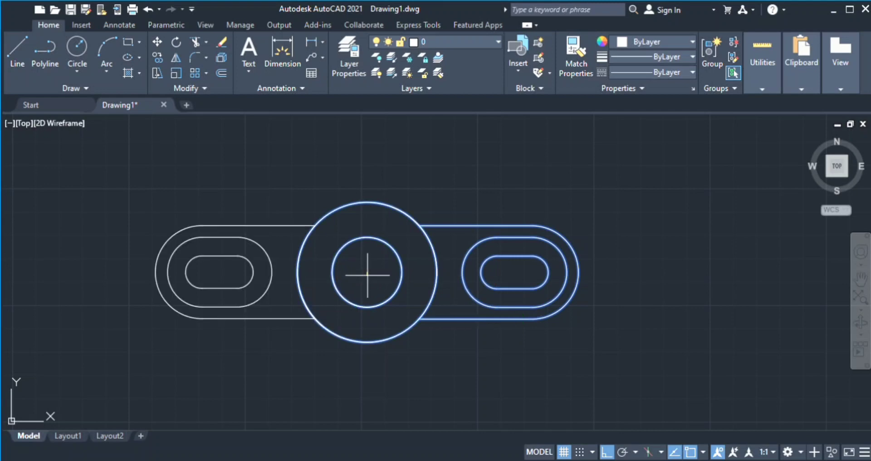
{"action": "left_click", "coordinate": [370, 204]}
{"action": "key", "text": "Return"}
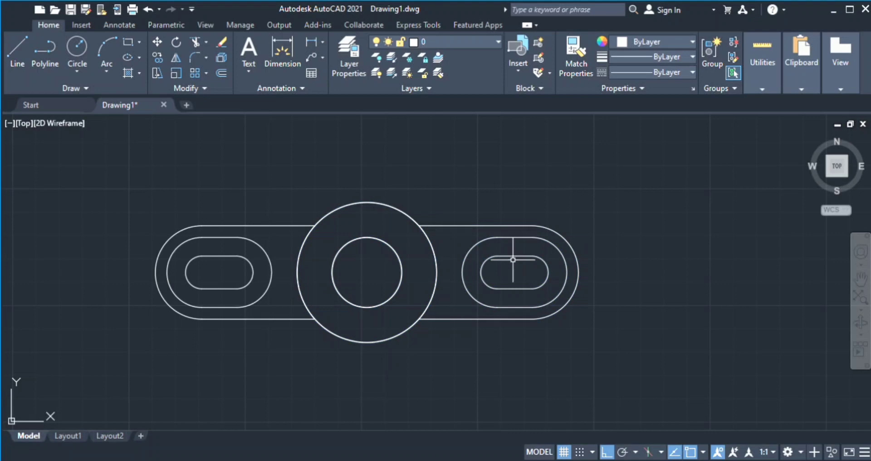
Draw a vertical line down from the leftmost quadrant of the mirrored arm's outer arc to below the part.
{"action": "scroll", "coordinate": [513, 260], "scroll_direction": "down", "scroll_amount": 4}
{"action": "scroll", "coordinate": [513, 260], "scroll_direction": "up", "scroll_amount": 2}
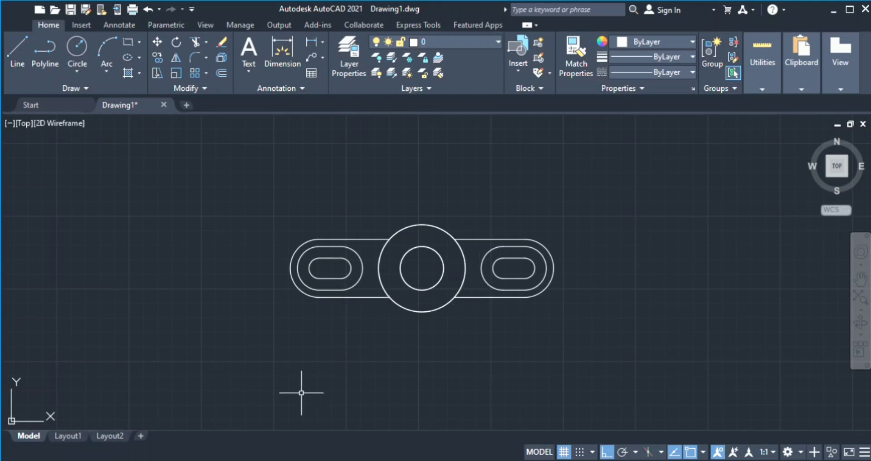
{"action": "left_click", "coordinate": [17, 72]}
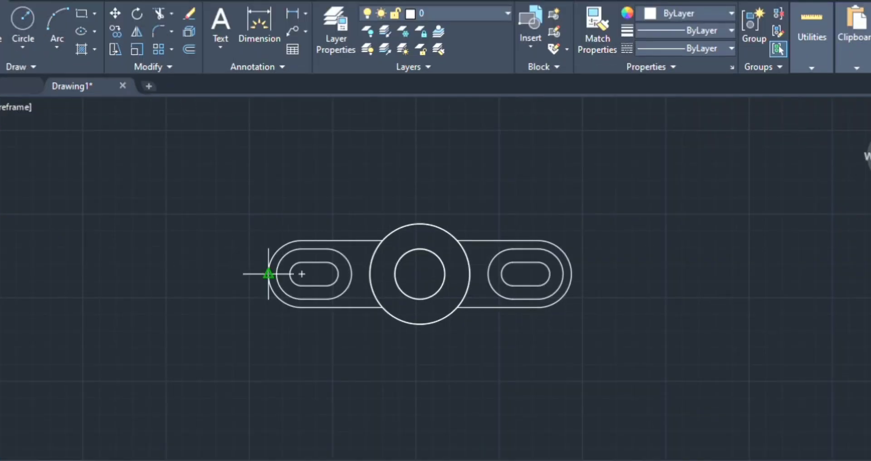
{"action": "left_click", "coordinate": [268, 274]}
{"action": "left_click", "coordinate": [269, 404]}
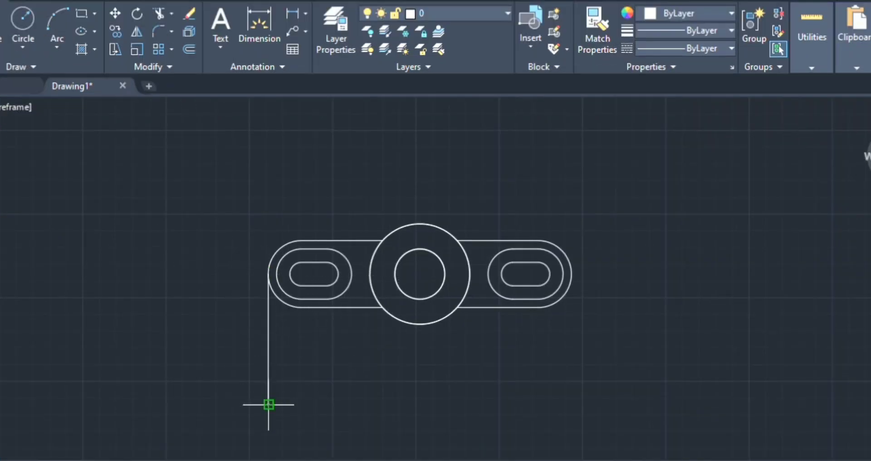
{"action": "left_click", "coordinate": [276, 274]}
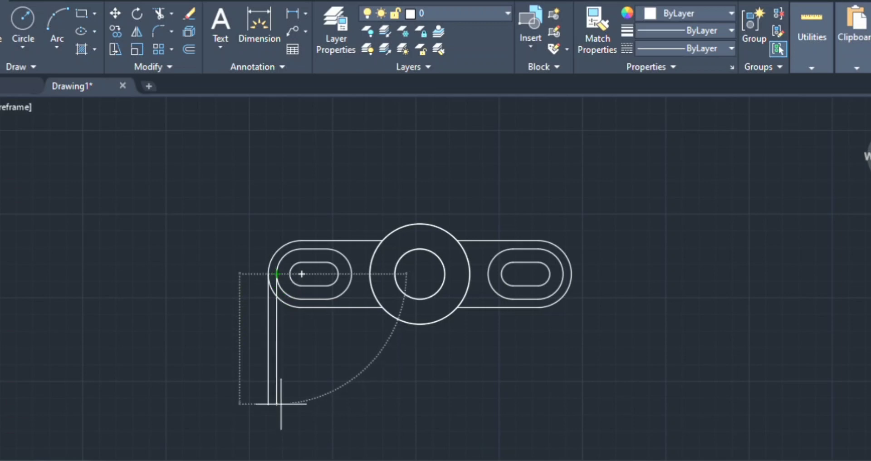
{"action": "key", "text": "Escape"}
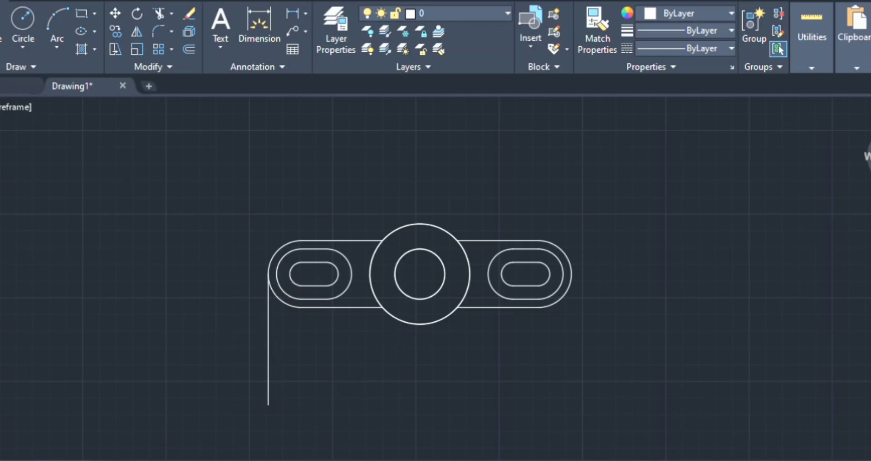
{"action": "left_click", "coordinate": [276, 274]}
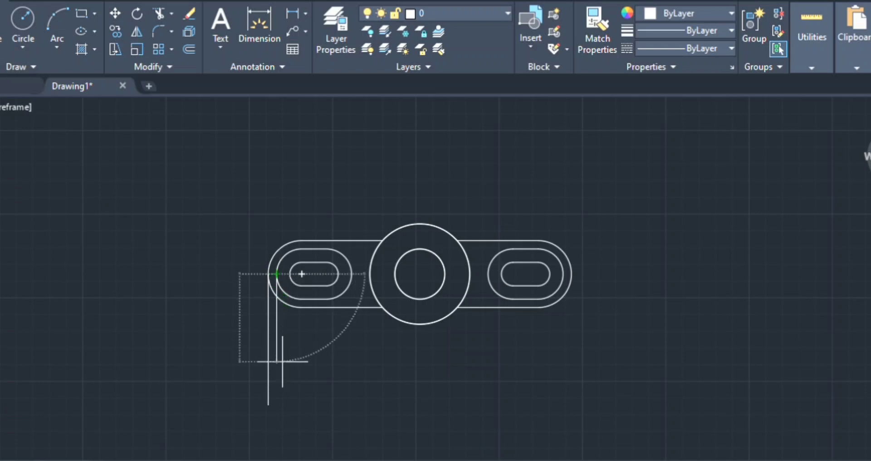
{"action": "key", "text": "Escape"}
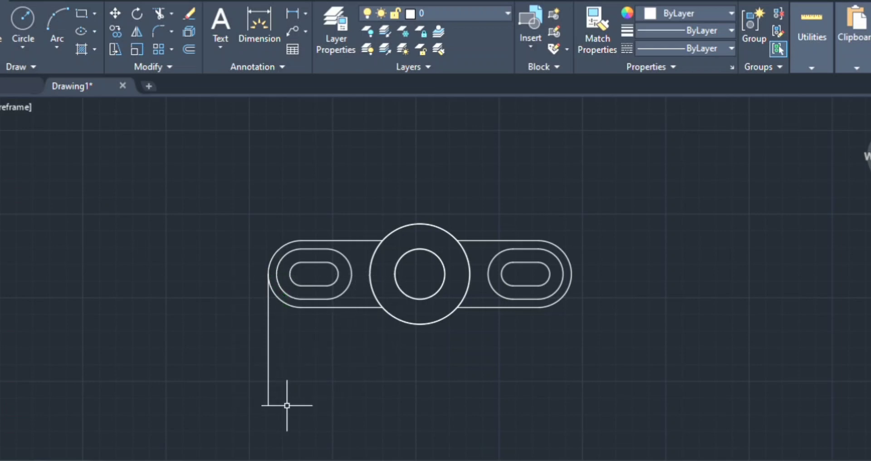
Draw a vertical line down from the mirrored medium slot's leftmost quadrant, ending about level with the first projection line.
{"action": "key", "text": "Return"}
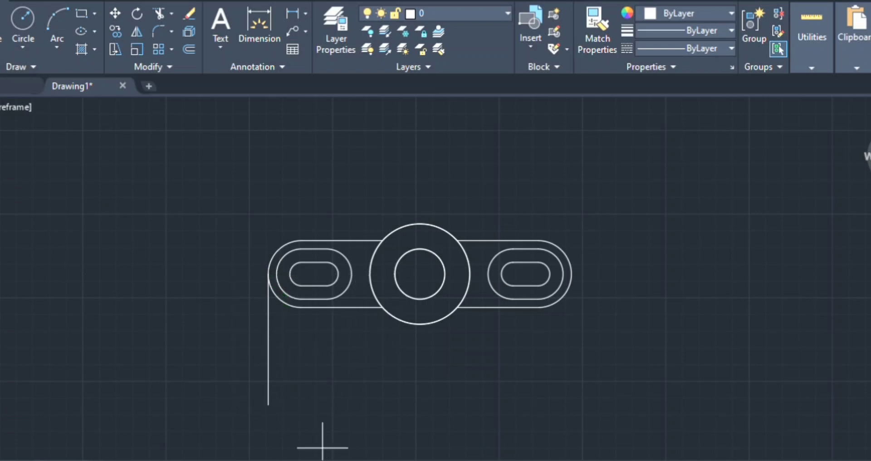
{"action": "left_click", "coordinate": [276, 274]}
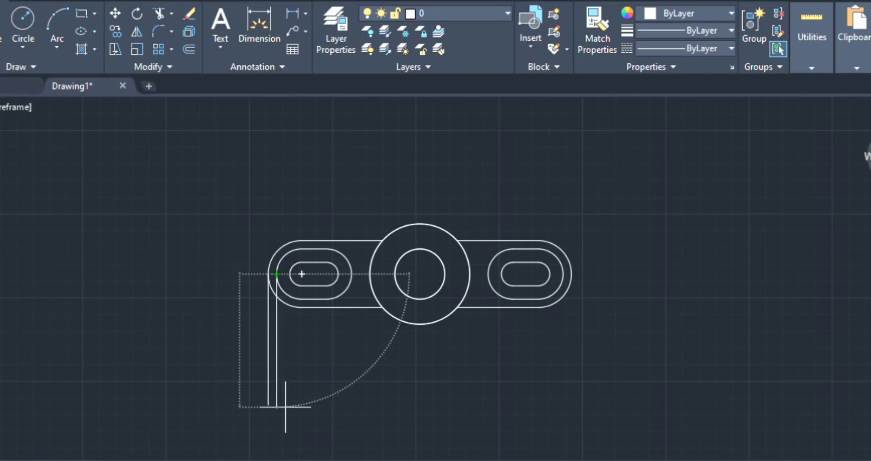
{"action": "left_click", "coordinate": [285, 407]}
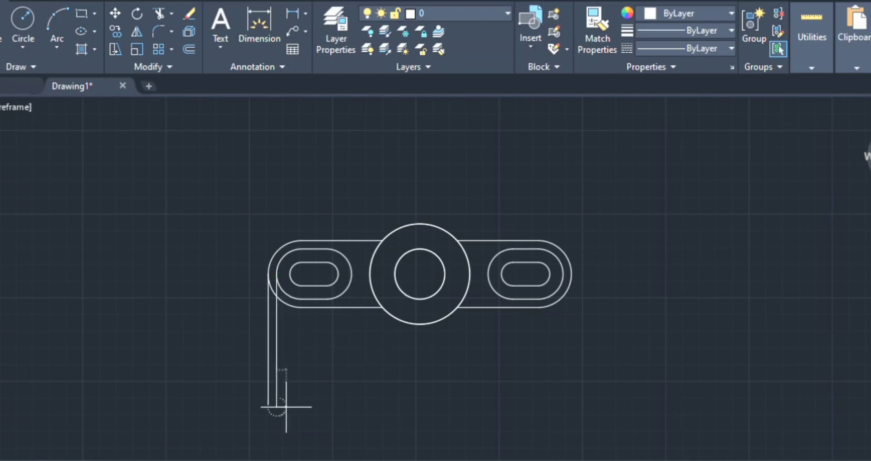
Draw vertical lines down from the left and right end quadrants of the mirrored small slot to the first projection lines' level.
{"action": "key", "text": "Return"}
{"action": "key", "text": "Return"}
{"action": "left_click", "coordinate": [290, 274]}
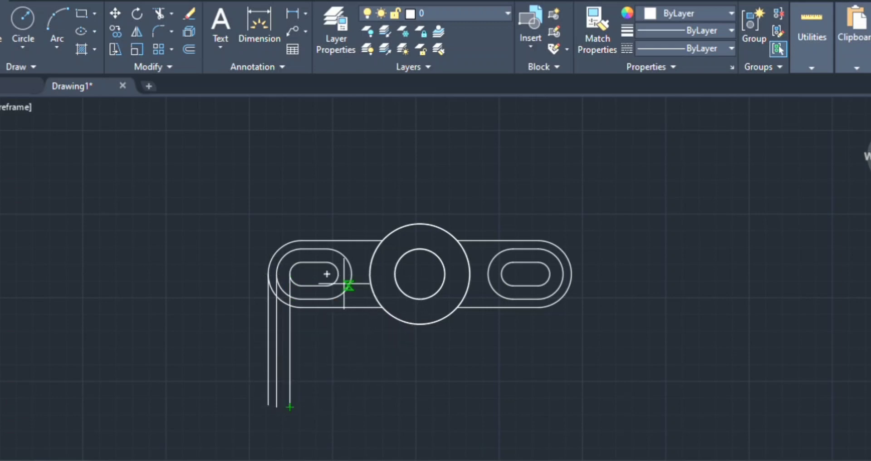
{"action": "left_click", "coordinate": [338, 274]}
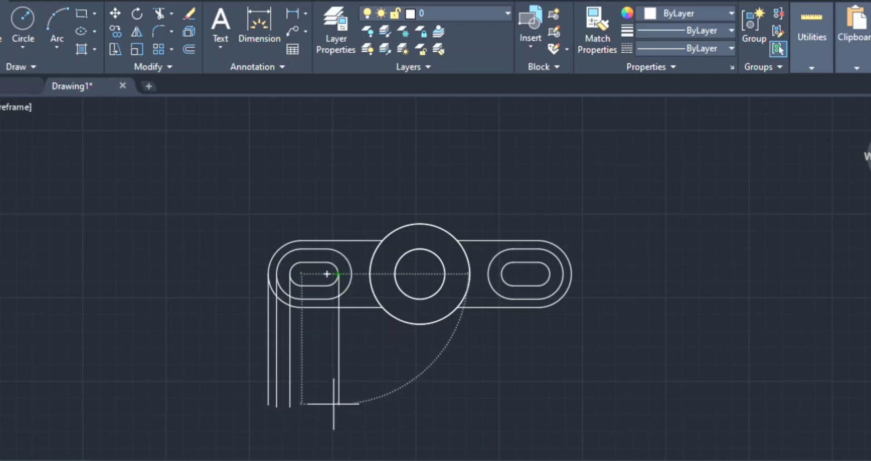
{"action": "left_click", "coordinate": [334, 404]}
Draw a vertical line down from the mirrored medium slot's rightmost quadrant, ending about level with the other projection lines.
{"action": "key", "text": "Return"}
{"action": "key", "text": "Return"}
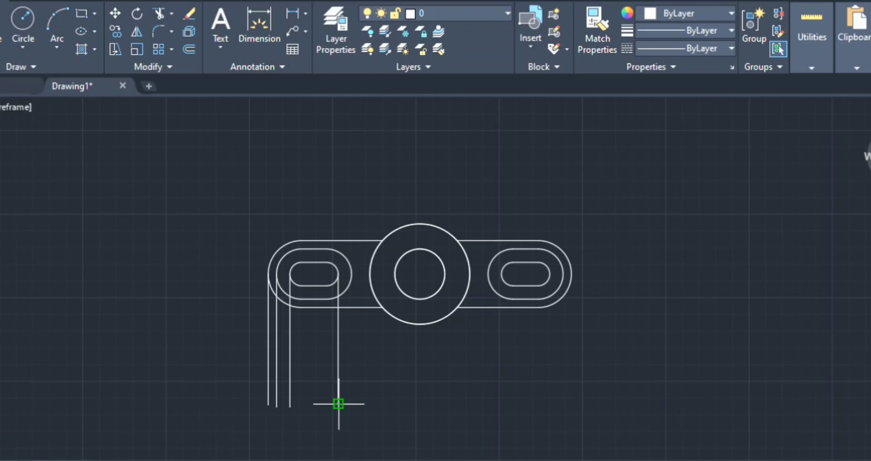
{"action": "left_click", "coordinate": [352, 274]}
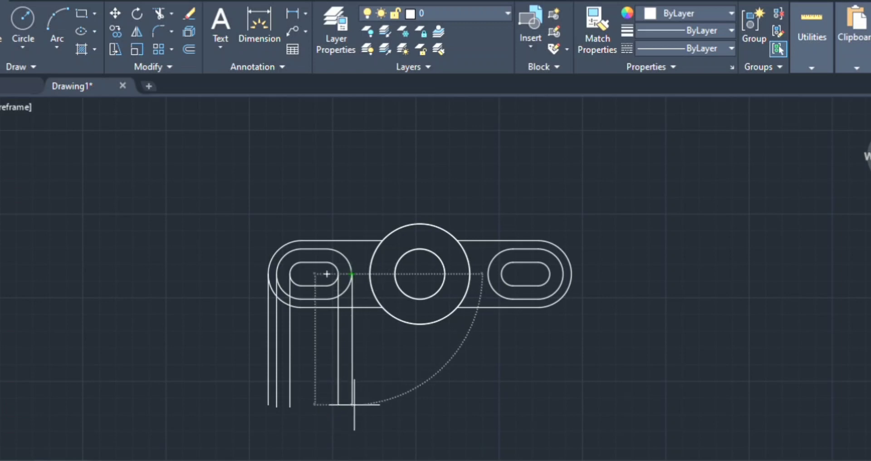
{"action": "left_click", "coordinate": [352, 404]}
{"action": "scroll", "coordinate": [352, 404], "scroll_direction": "down", "scroll_amount": 1}
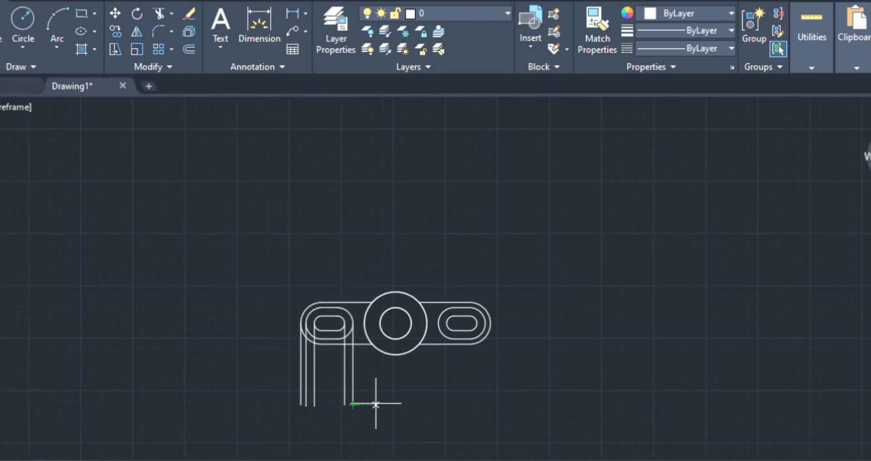
{"action": "scroll", "coordinate": [347, 428], "scroll_direction": "up", "scroll_amount": 3}
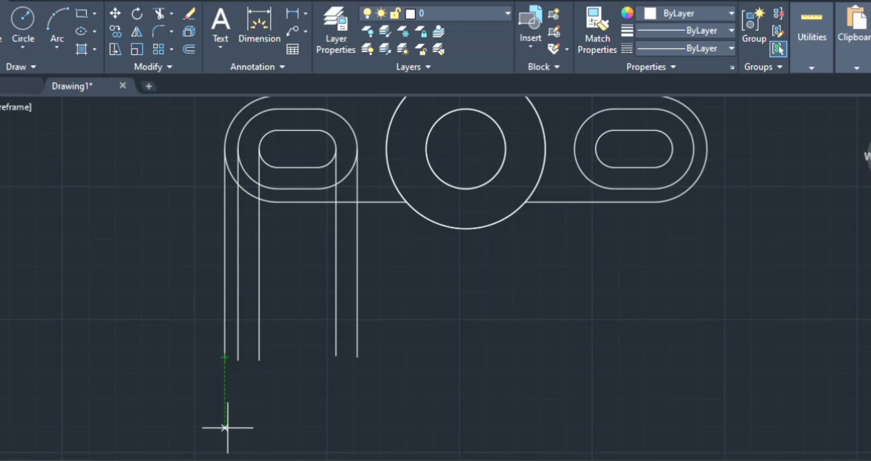
{"action": "type", "text": "20"}
{"action": "key", "text": "Return"}
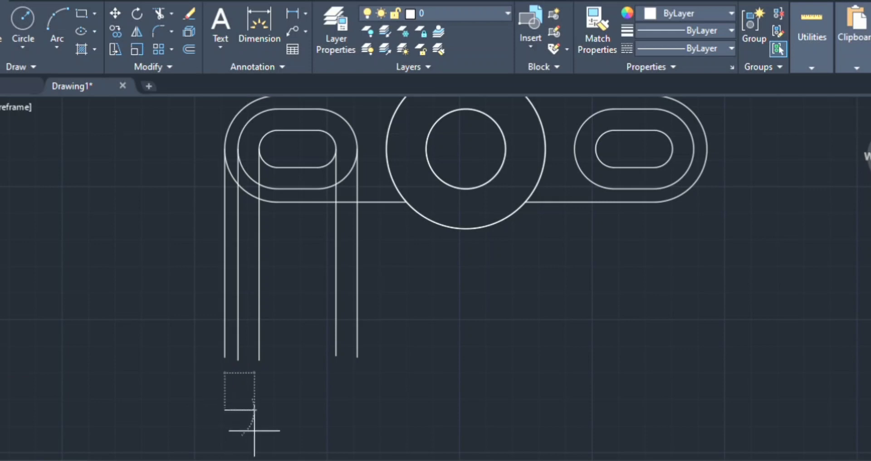
{"action": "key", "text": "Escape"}
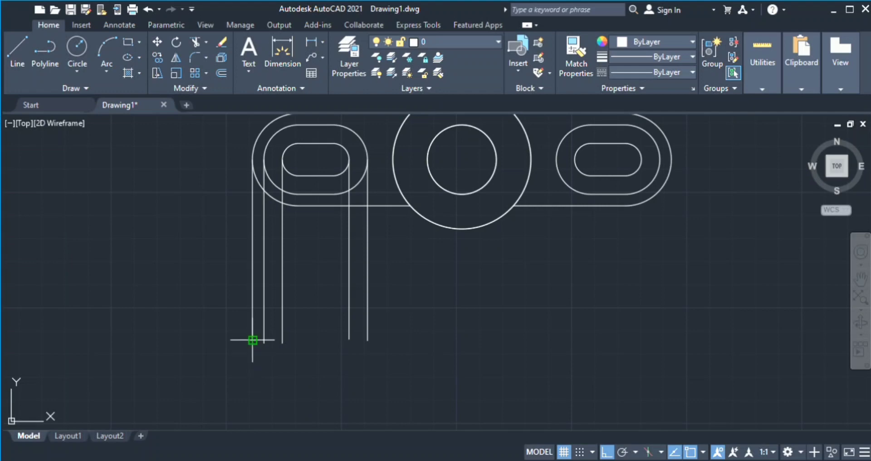
Draw a line extending the leftmost projection line downward, and a vertical projection line down from the hub's leftmost quadrant.
{"action": "left_click", "coordinate": [253, 339]}
{"action": "left_click", "coordinate": [252, 386]}
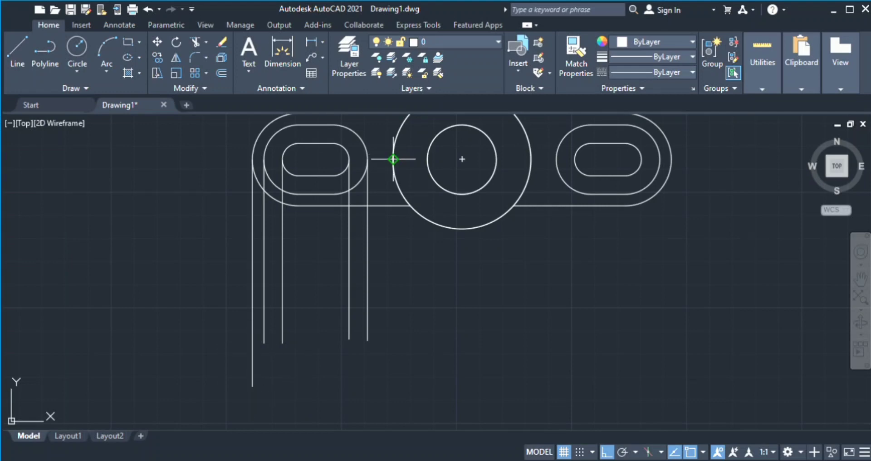
{"action": "left_click", "coordinate": [394, 159]}
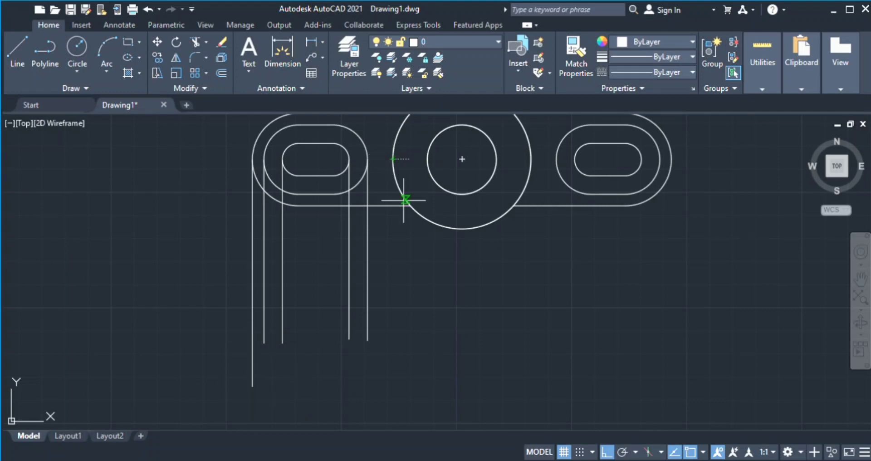
{"action": "left_click", "coordinate": [444, 341]}
{"action": "key", "text": "Escape"}
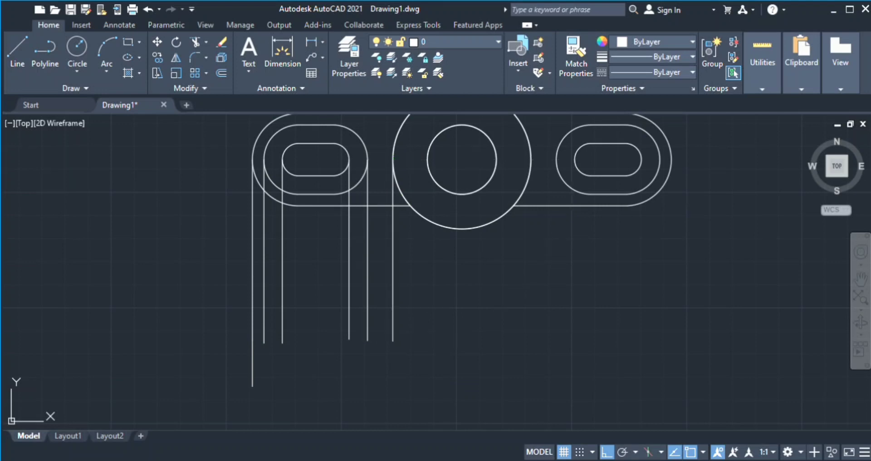
Draw a vertical line from the hub centre down to about the level of the slot projection lines.
{"action": "left_click", "coordinate": [12, 43]}
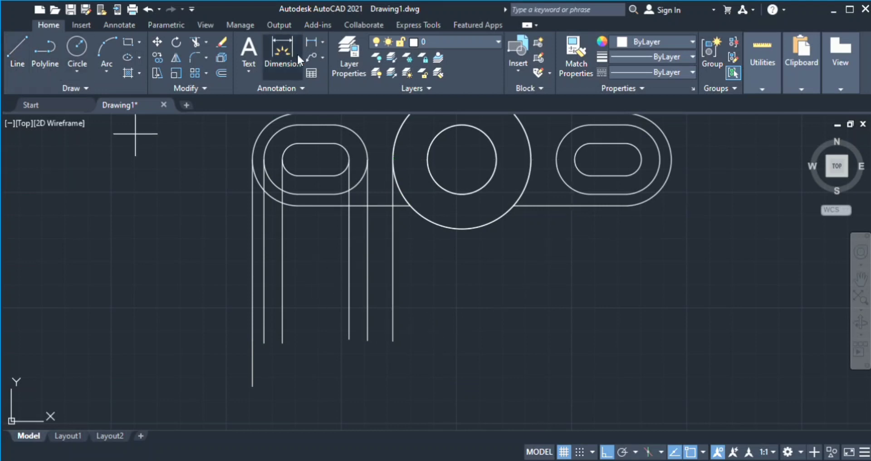
{"action": "left_click", "coordinate": [462, 160]}
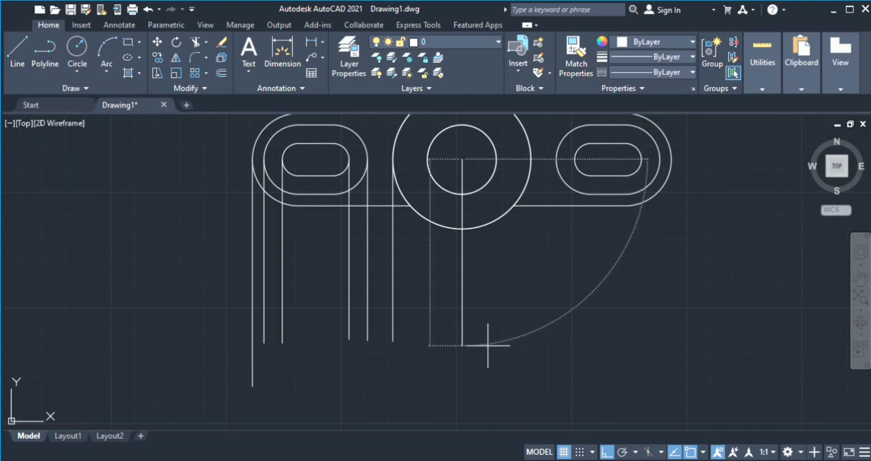
{"action": "left_click", "coordinate": [487, 343]}
{"action": "key", "text": "Return"}
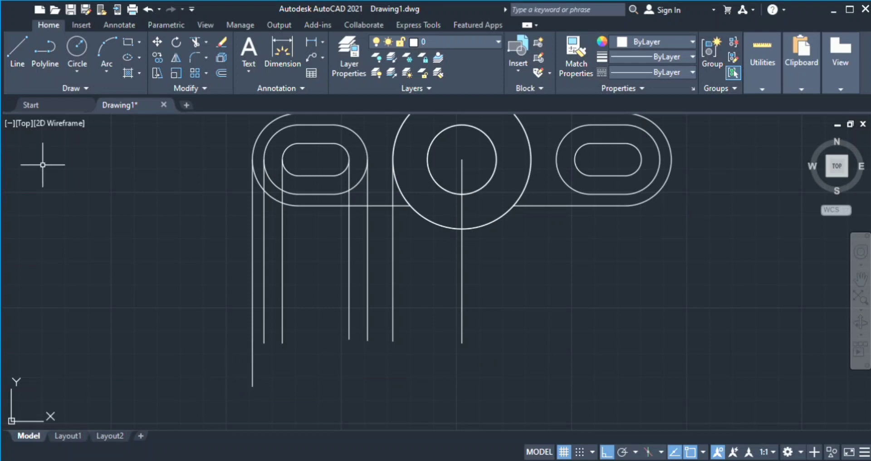
Draw the second view's base from the leftmost line's lower end to below the hub centre, continuing up 40 units and left to the hub projection line.
{"action": "left_click", "coordinate": [10, 68]}
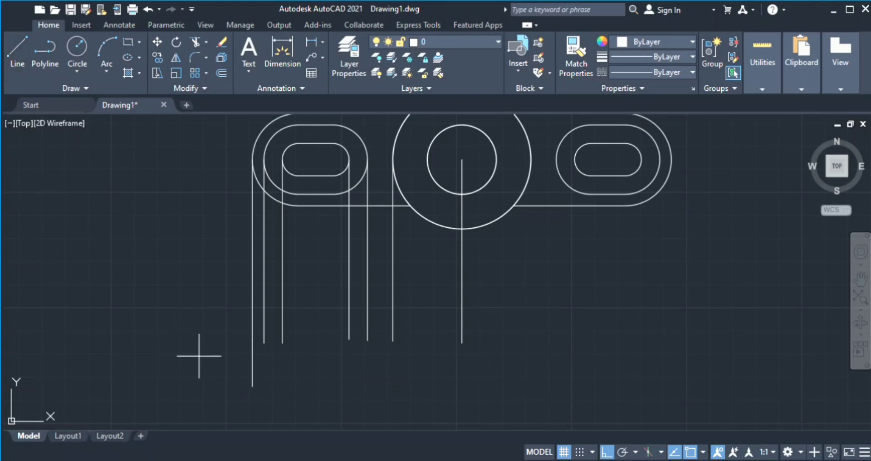
{"action": "left_click", "coordinate": [253, 386]}
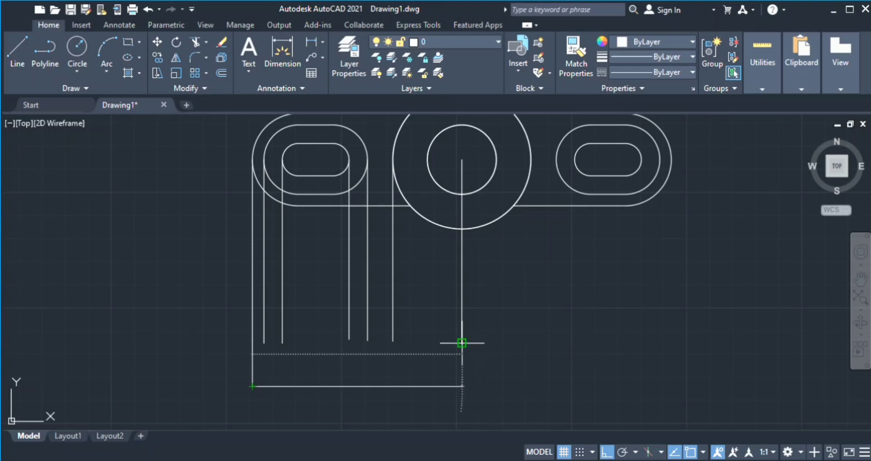
{"action": "left_click", "coordinate": [462, 387]}
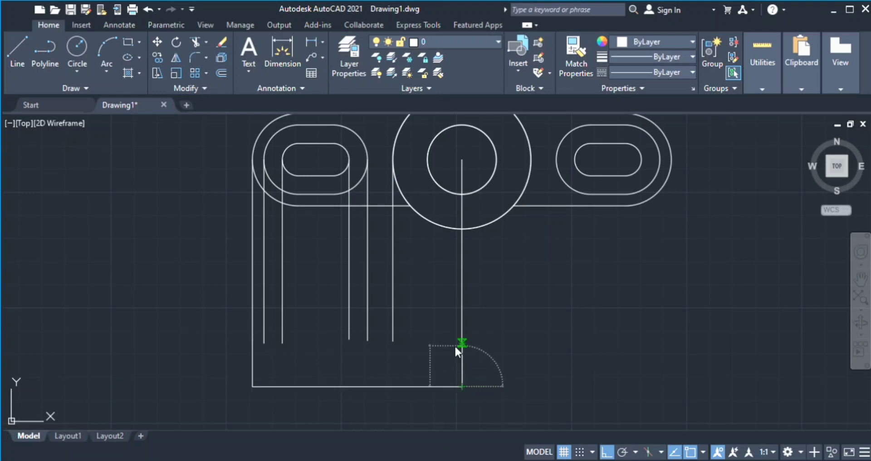
{"action": "type", "text": "40"}
{"action": "key", "text": "Return"}
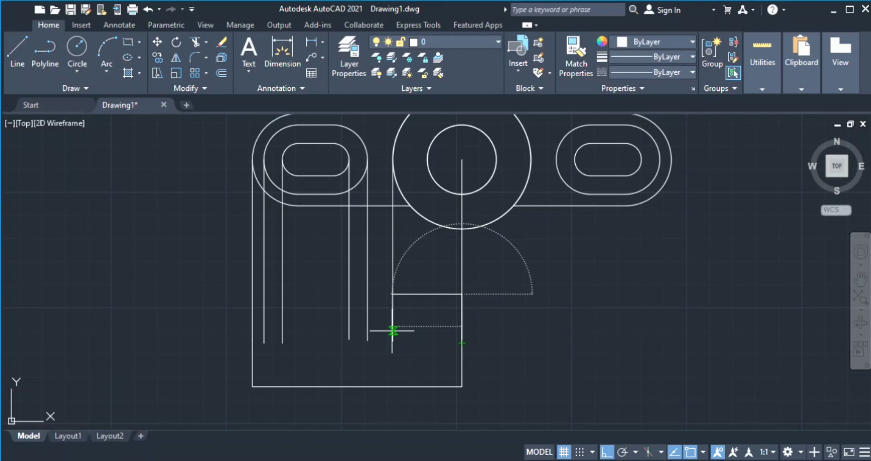
{"action": "left_click", "coordinate": [390, 332]}
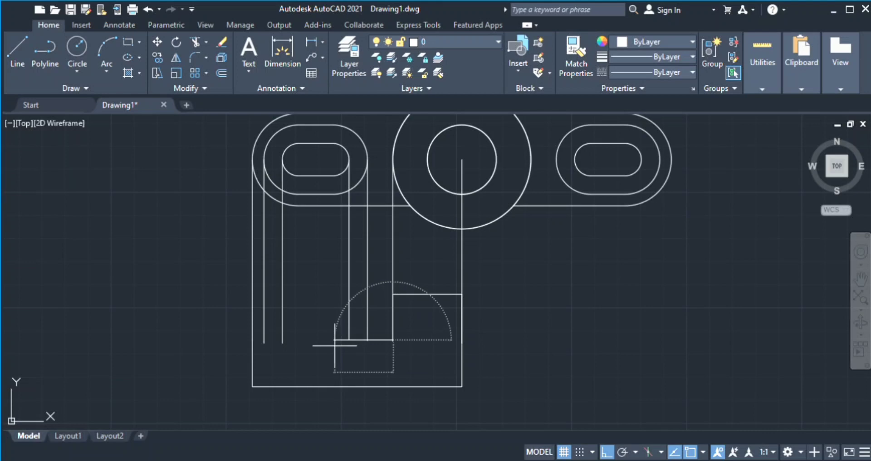
End the line command and delete the short vertical segment below the hub top edge's left end.
{"action": "key", "text": "Escape"}
{"action": "left_click", "coordinate": [394, 337]}
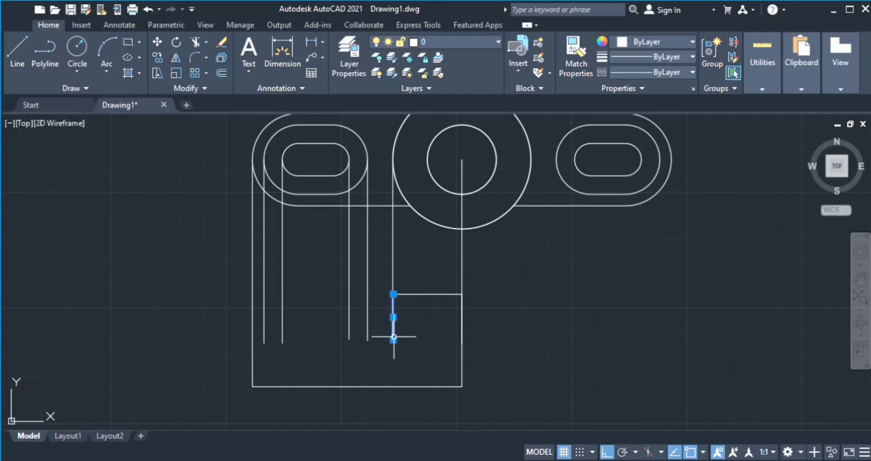
{"action": "key", "text": "Escape"}
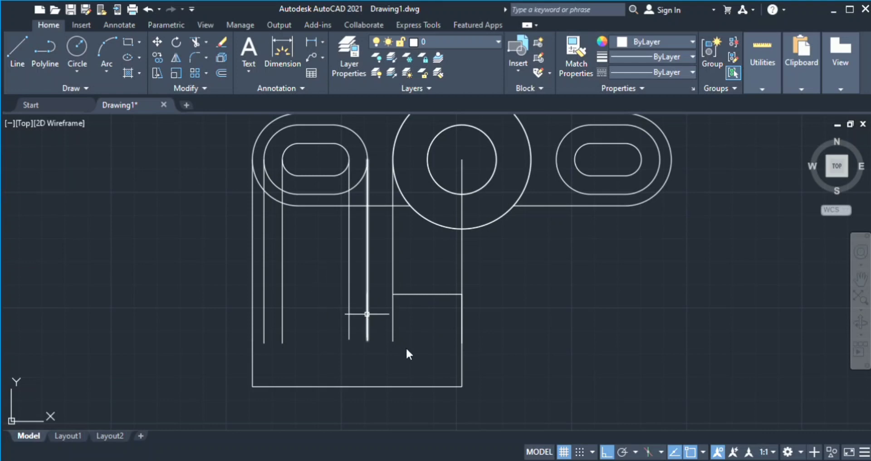
Draw the hub's left edge down past the slot projection lines, and the arm's top edge left to the leftmost projection line.
{"action": "left_click", "coordinate": [393, 294]}
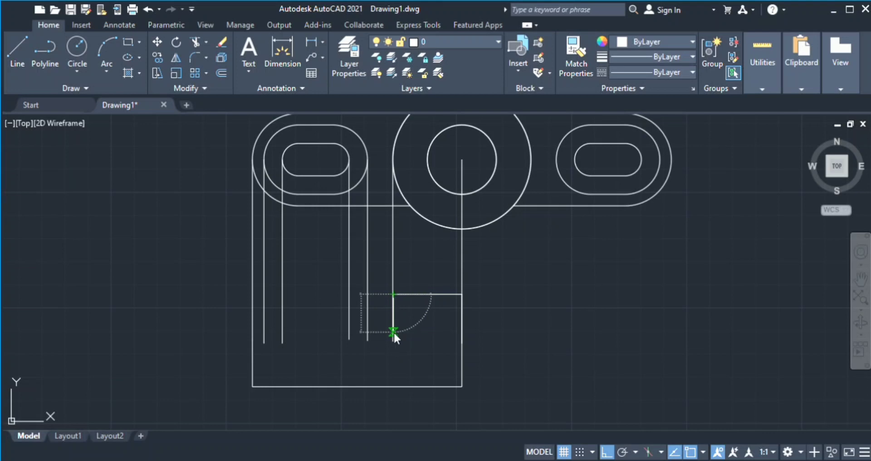
{"action": "left_click", "coordinate": [394, 351]}
{"action": "left_click", "coordinate": [351, 351]}
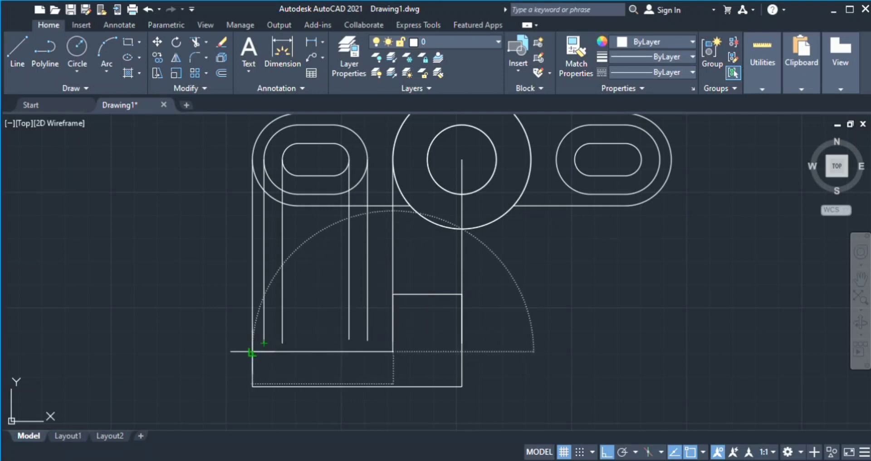
{"action": "left_click", "coordinate": [252, 351]}
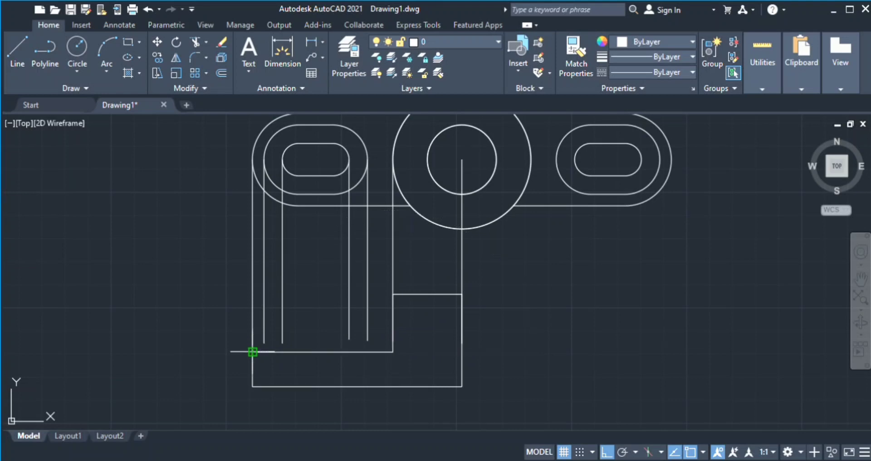
{"action": "key", "text": "Escape"}
Extend the four slot projection lines down to the arm's top edge in the second view.
{"action": "left_click", "coordinate": [202, 90]}
{"action": "left_click", "coordinate": [264, 270]}
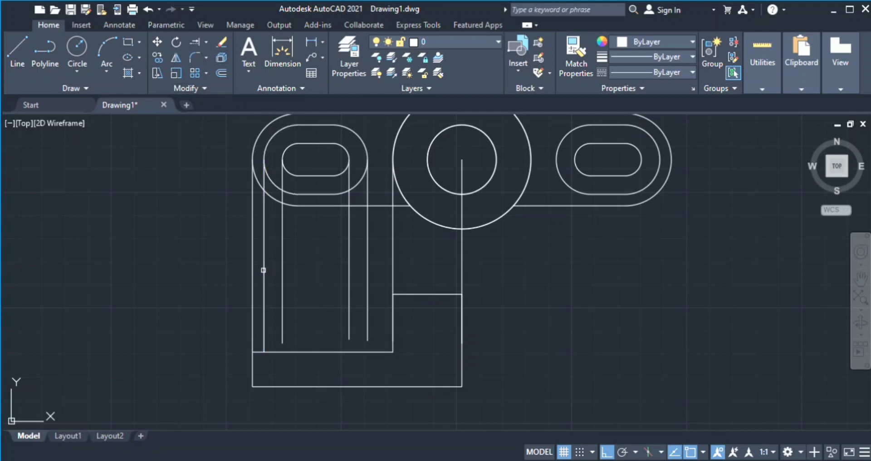
{"action": "left_click", "coordinate": [282, 284]}
{"action": "left_click_drag", "start_coordinate": [375, 290], "coordinate": [341, 285]}
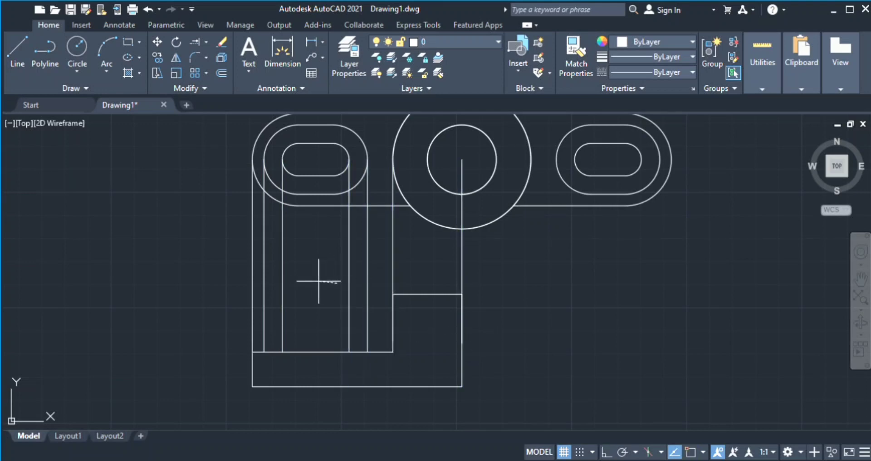
{"action": "key", "text": "F8"}
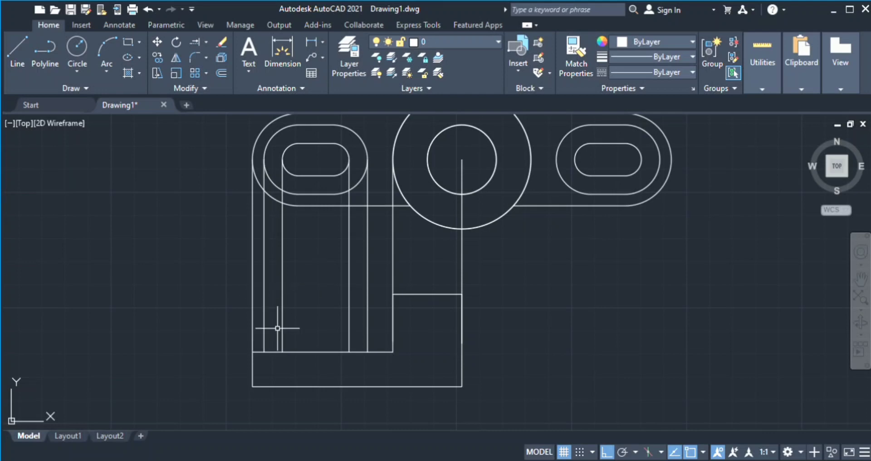
Draw a horizontal line just above the arm's top edge, joining the medium slot's two outer projection lines.
{"action": "left_click", "coordinate": [13, 45]}
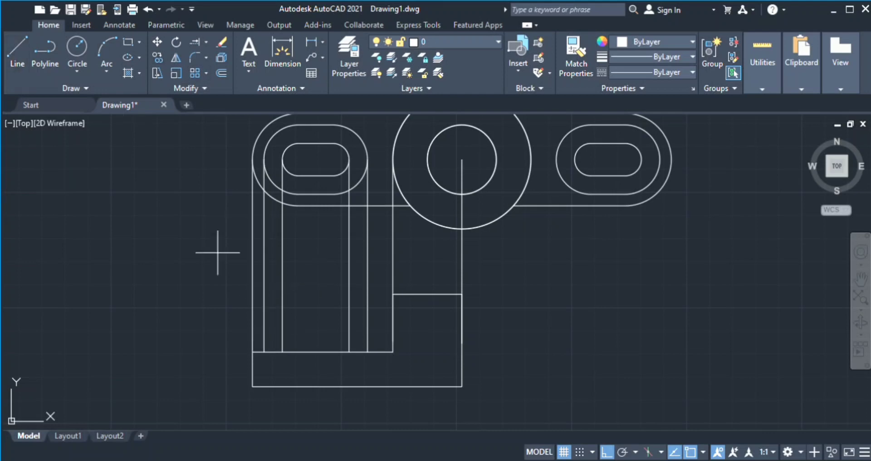
{"action": "left_click", "coordinate": [263, 340]}
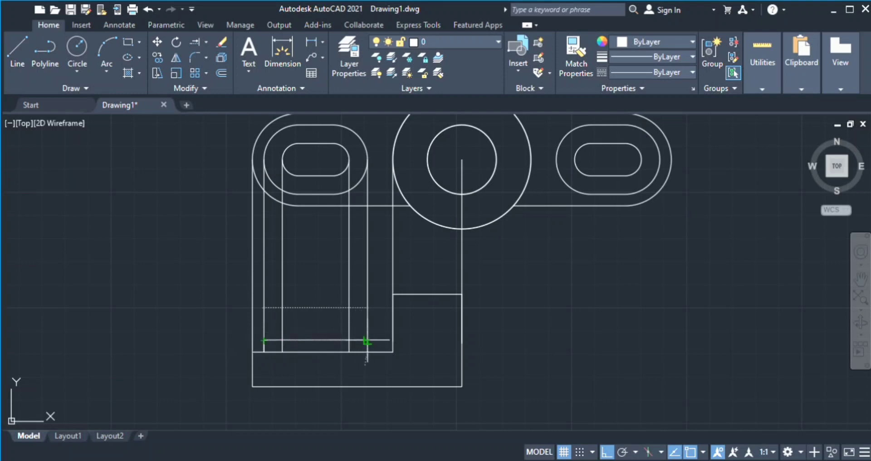
{"action": "left_click", "coordinate": [367, 340]}
{"action": "key", "text": "Return"}
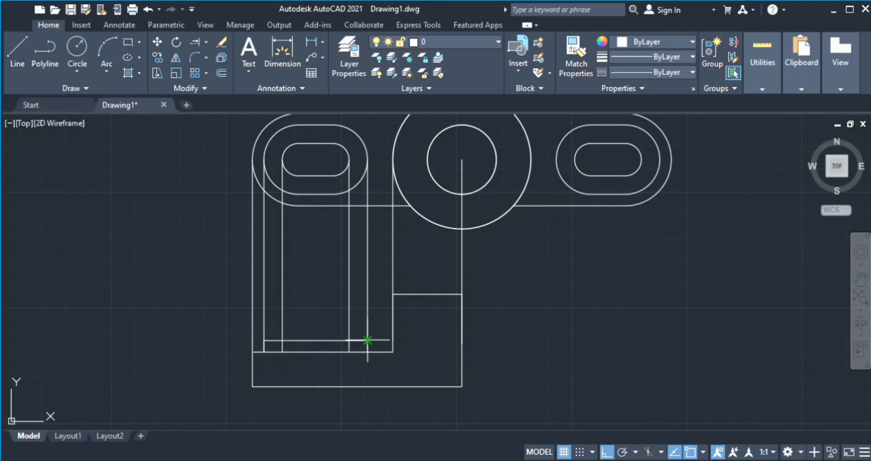
{"action": "left_click", "coordinate": [394, 328]}
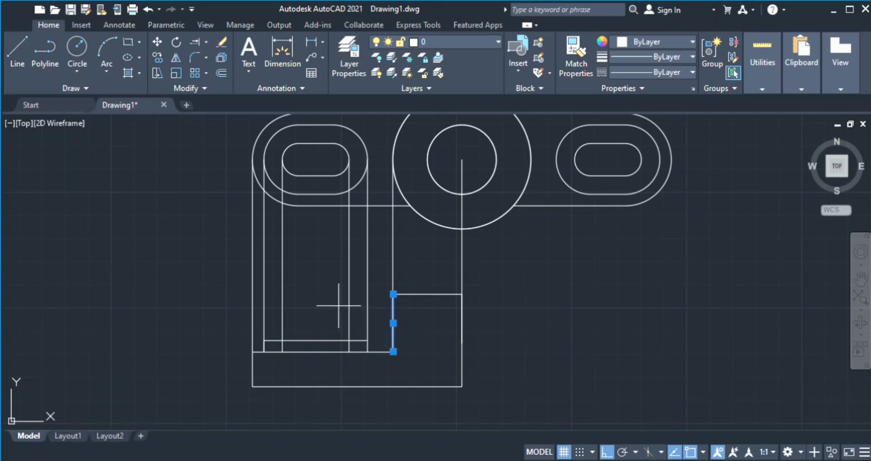
{"action": "key", "text": "Escape"}
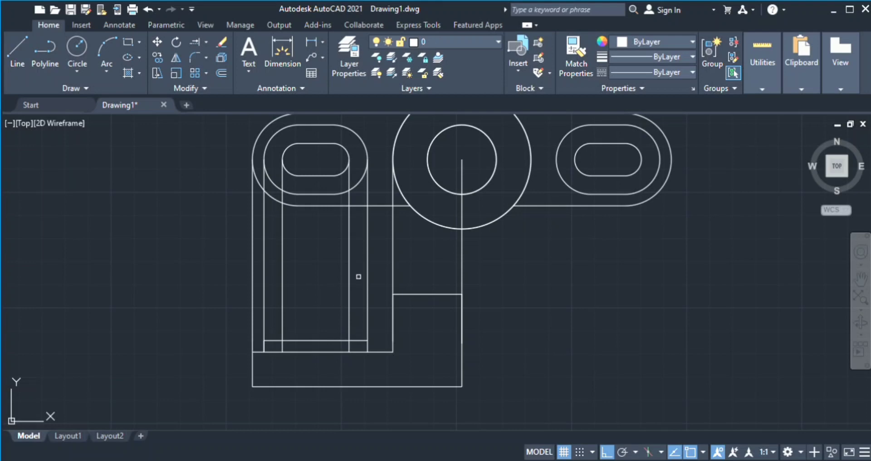
Trim all projection lines between the two views, and remove the stub rising above the arm's left end.
{"action": "mouse_move", "coordinate": [515, 258]}
{"action": "left_mouse_down"}
{"action": "mouse_move", "coordinate": [312, 249]}
{"action": "mouse_move", "coordinate": [224, 256]}
{"action": "left_mouse_up"}
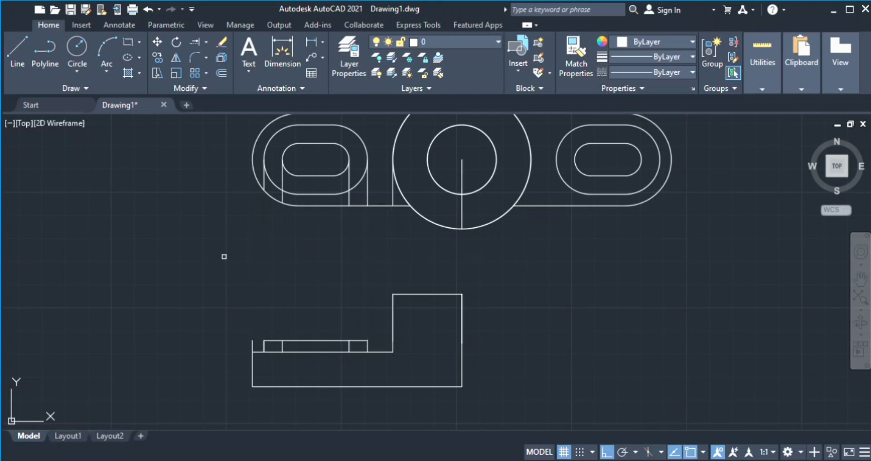
{"action": "left_click", "coordinate": [252, 341]}
{"action": "key", "text": "Escape"}
{"action": "key", "text": "Return"}
Trim the projection line remnants inside the upper view, across the mirrored arm and its slots and through the hub centre.
{"action": "left_click", "coordinate": [283, 196]}
{"action": "left_click", "coordinate": [264, 182]}
{"action": "left_click", "coordinate": [283, 183]}
{"action": "left_click", "coordinate": [350, 197]}
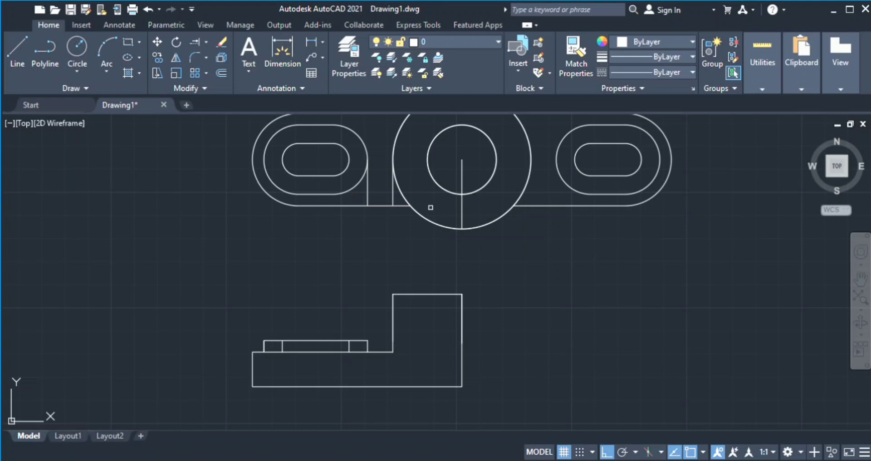
{"action": "left_click", "coordinate": [461, 211]}
{"action": "left_click", "coordinate": [462, 179]}
{"action": "left_click", "coordinate": [393, 198]}
{"action": "mouse_move", "coordinate": [367, 198]}
{"action": "left_mouse_down"}
{"action": "mouse_move", "coordinate": [364, 245]}
{"action": "mouse_move", "coordinate": [346, 272]}
{"action": "mouse_move", "coordinate": [369, 213]}
{"action": "left_mouse_up"}
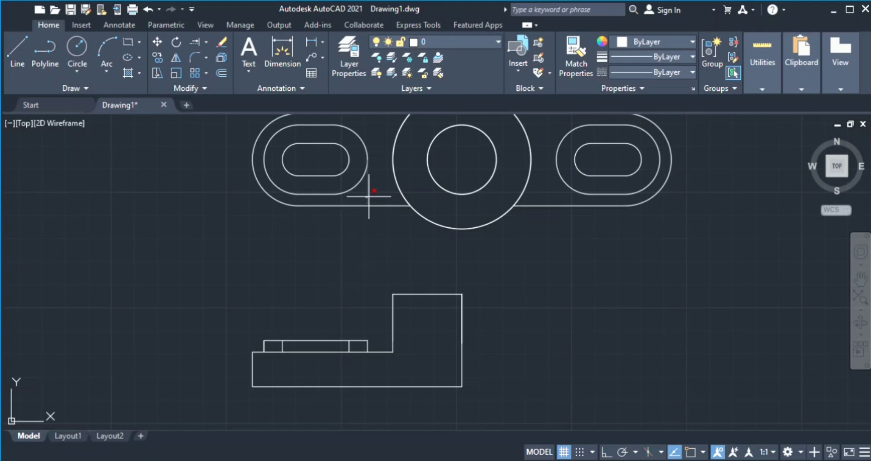
Fillet the inner corner between the arm's top edge and the hub's left side in the second view.
{"action": "left_click", "coordinate": [368, 194]}
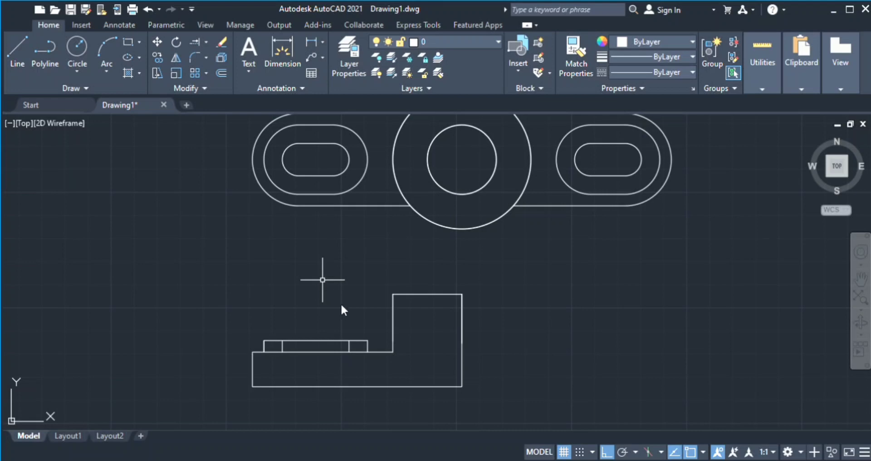
{"action": "key", "text": "Return"}
{"action": "type", "text": "f"}
{"action": "key", "text": "Return"}
{"action": "type", "text": "l"}
{"action": "key", "text": "Return"}
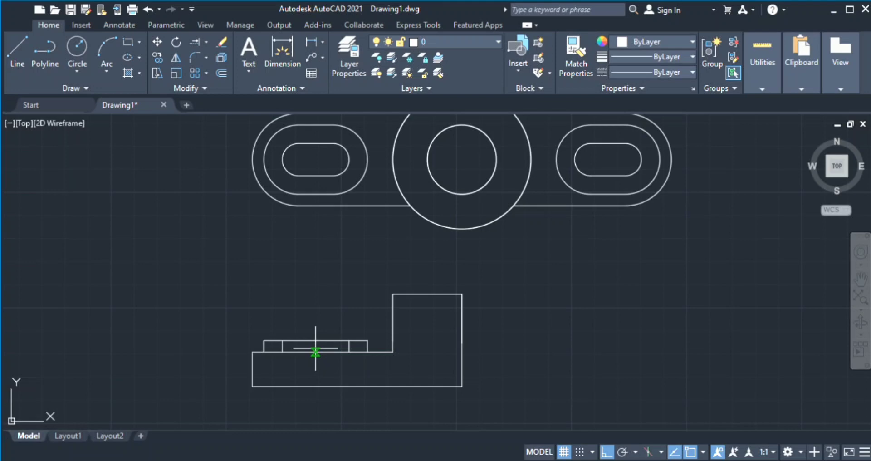
{"action": "key", "text": "Return"}
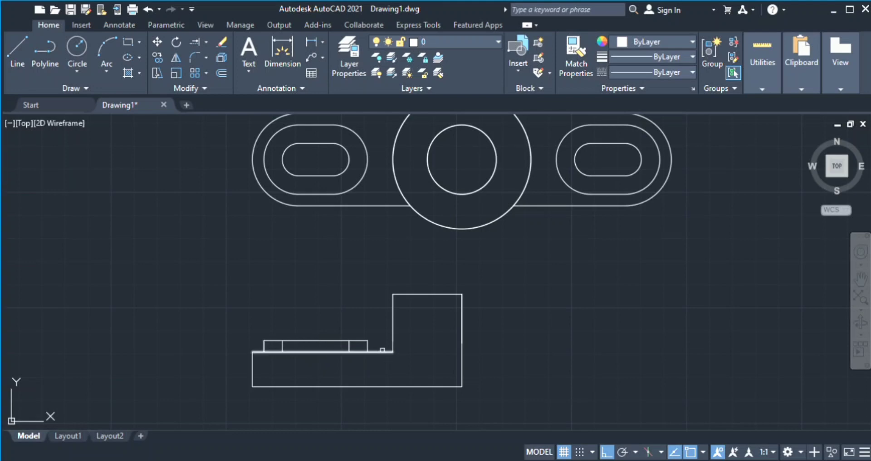
{"action": "left_click", "coordinate": [392, 336]}
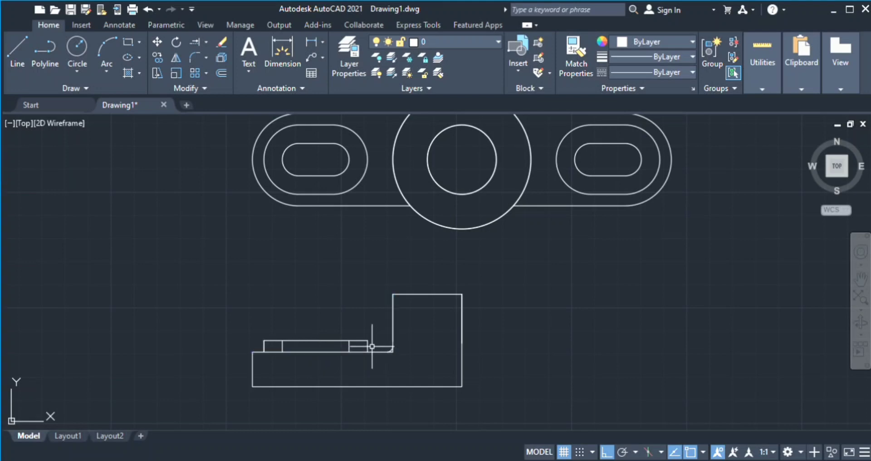
Fillet both outer sides of the raised slot rim where they meet the arm's top edge.
{"action": "key", "text": "Return"}
{"action": "left_click", "coordinate": [367, 346]}
{"action": "left_click", "coordinate": [378, 352]}
{"action": "key", "text": "Return"}
{"action": "left_click", "coordinate": [264, 345]}
{"action": "left_click", "coordinate": [264, 352]}
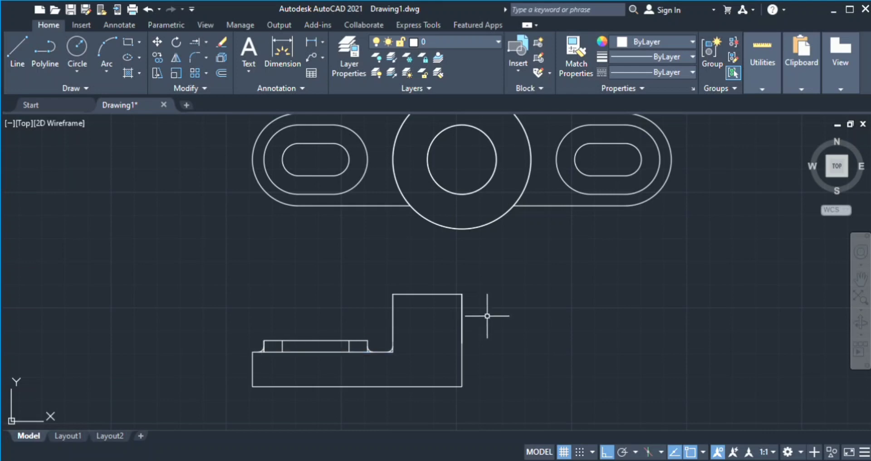
Trim the leftover straight corner segments outside the three fillets in the second view.
{"action": "scroll", "coordinate": [331, 294], "scroll_direction": "up", "scroll_amount": 2}
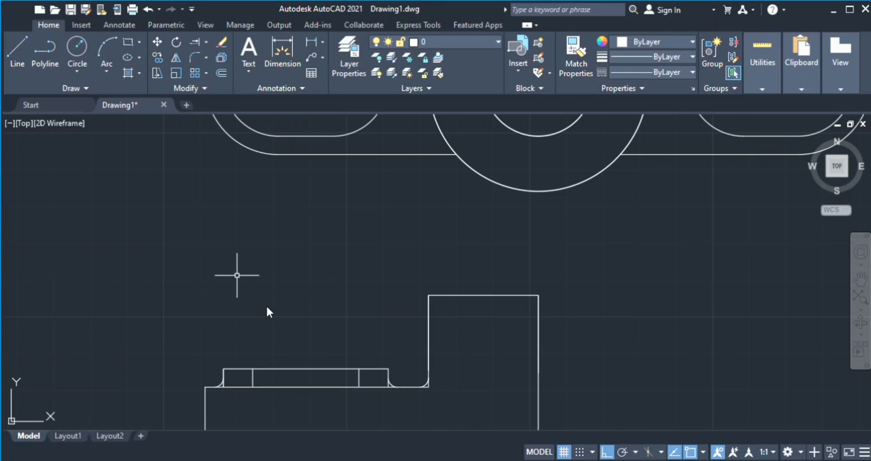
{"action": "type", "text": "tr"}
{"action": "key", "text": "Return"}
{"action": "scroll", "coordinate": [232, 387], "scroll_direction": "up", "scroll_amount": 2}
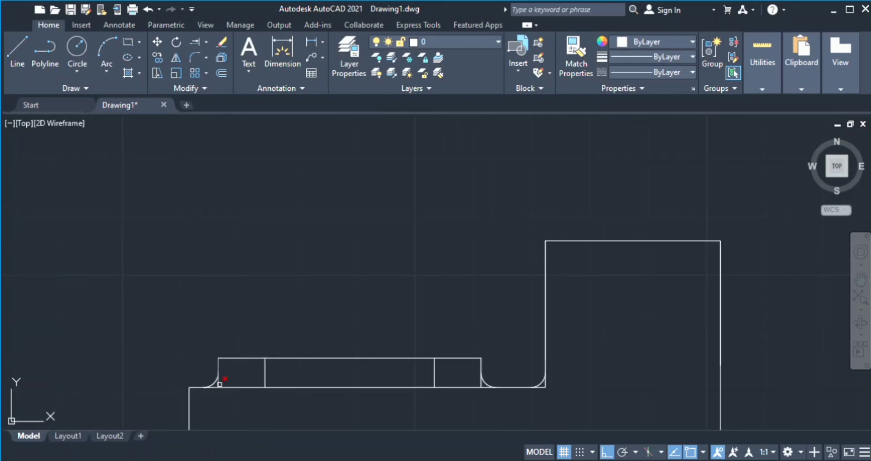
{"action": "scroll", "coordinate": [220, 384], "scroll_direction": "up", "scroll_amount": 2}
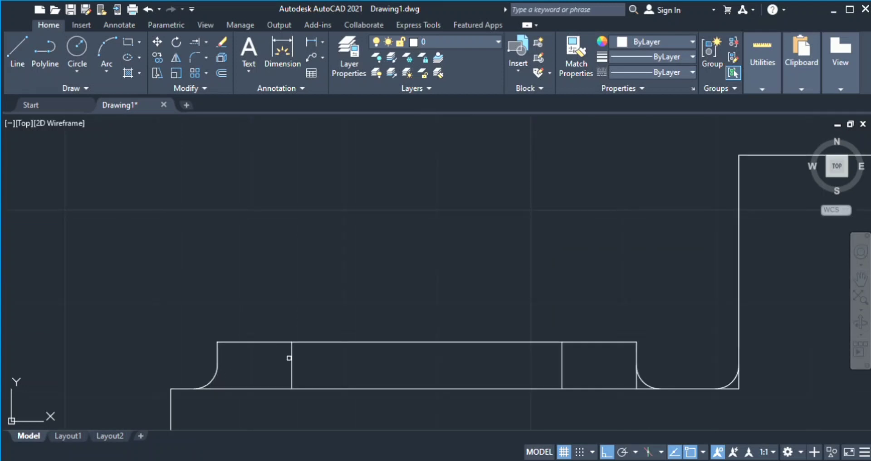
{"action": "left_click", "coordinate": [637, 378]}
{"action": "left_click", "coordinate": [740, 379]}
{"action": "key", "text": "Escape"}
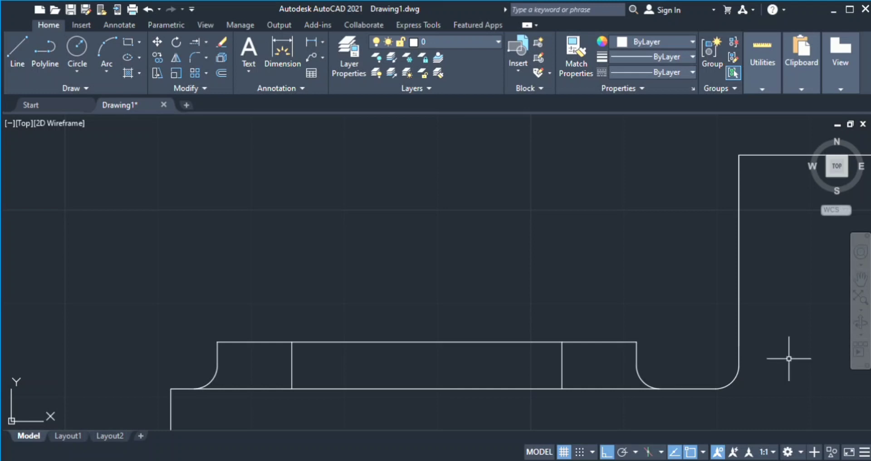
Make Layer1 with the dashed linetype the current layer.
{"action": "scroll", "coordinate": [788, 358], "scroll_direction": "down", "scroll_amount": 6}
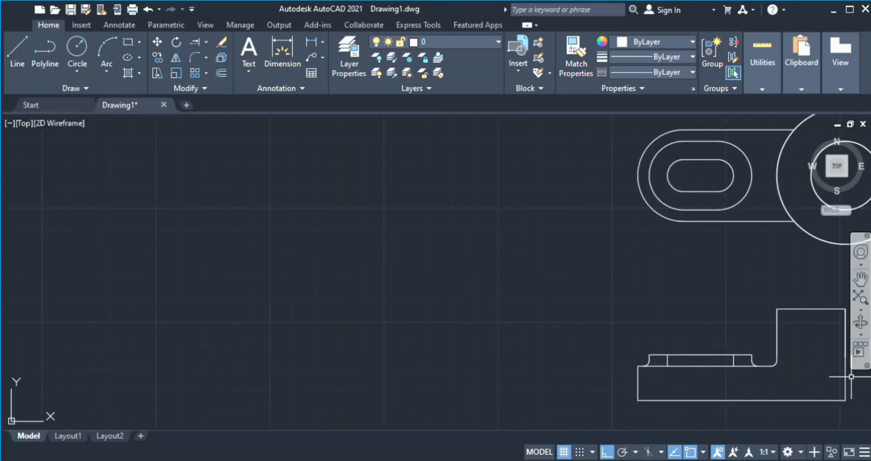
{"action": "left_click", "coordinate": [860, 279]}
{"action": "mouse_move", "coordinate": [805, 269]}
{"action": "left_mouse_down"}
{"action": "mouse_move", "coordinate": [667, 274]}
{"action": "mouse_move", "coordinate": [563, 235]}
{"action": "mouse_move", "coordinate": [565, 228]}
{"action": "left_mouse_up"}
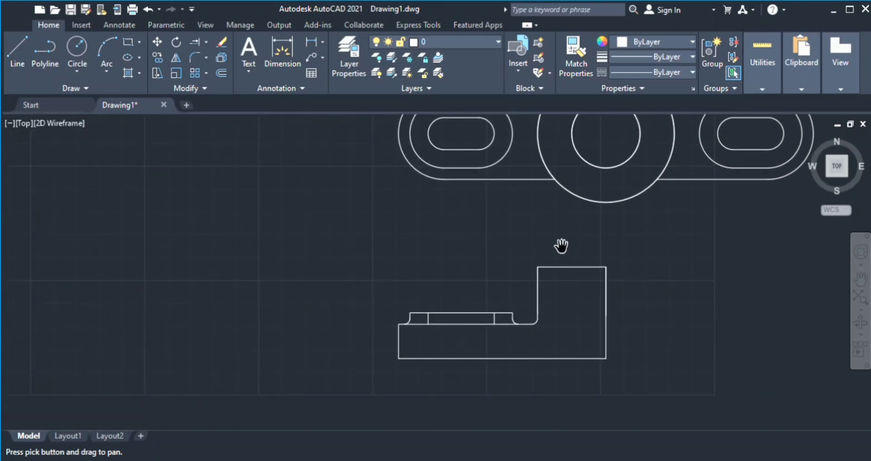
{"action": "key", "text": "Escape"}
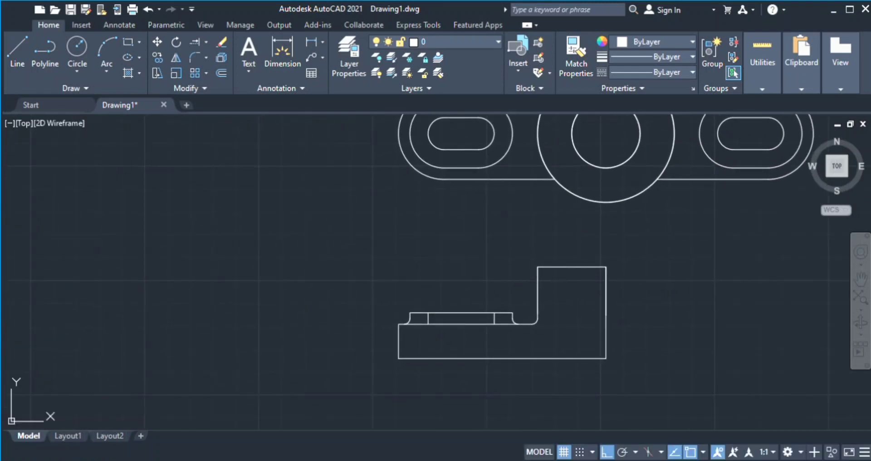
{"action": "left_click", "coordinate": [345, 53]}
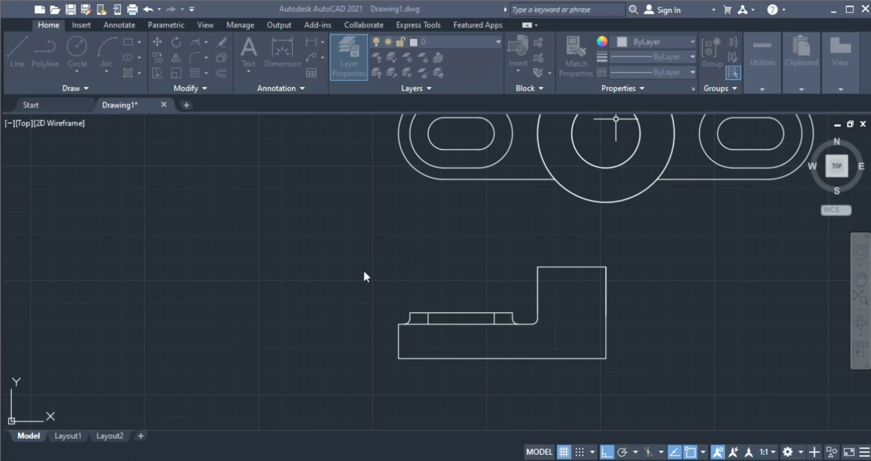
{"action": "left_click", "coordinate": [350, 309]}
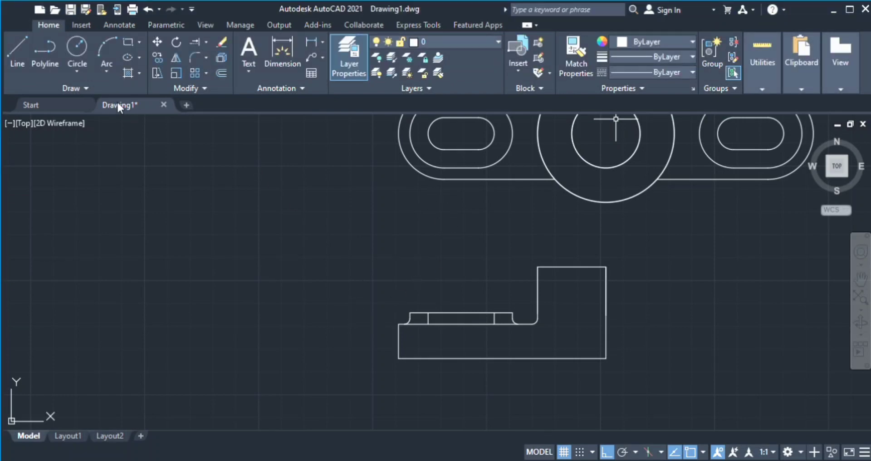
{"action": "left_click", "coordinate": [5, 61]}
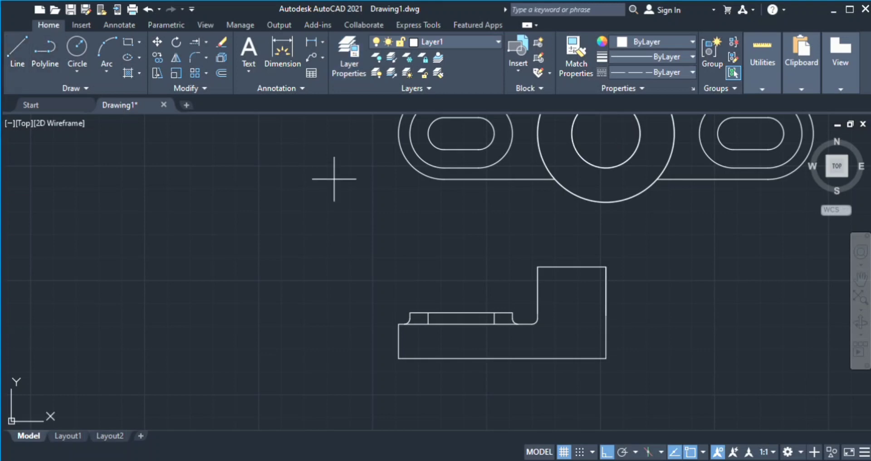
Draw a dashed vertical projection line from the hub bore's left quadrant down past the second view's bottom edge.
{"action": "left_click", "coordinate": [572, 133]}
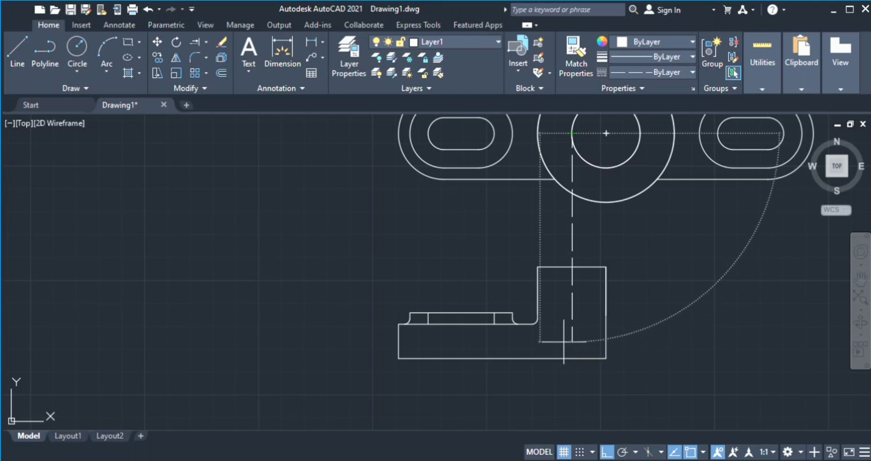
{"action": "left_click", "coordinate": [566, 386]}
{"action": "key", "text": "Return"}
Draw dashed hidden lines for both slot ends, from the raised rim's top edge to the arm's bottom edge.
{"action": "key", "text": "Return"}
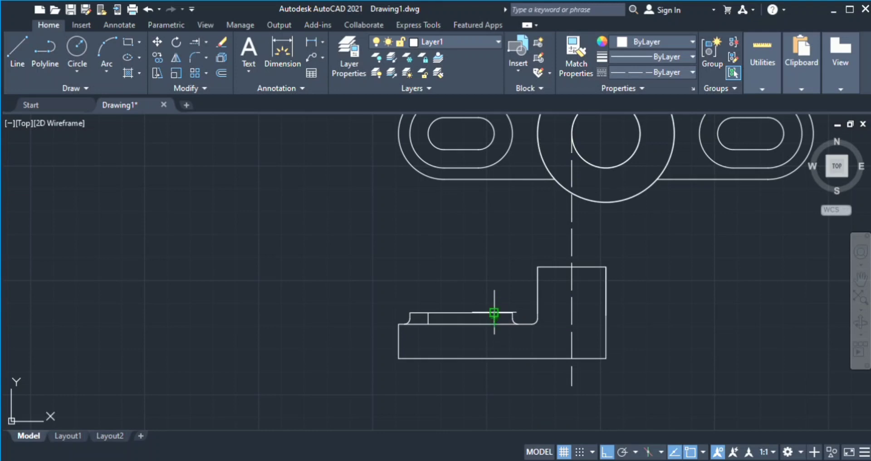
{"action": "left_click", "coordinate": [494, 358]}
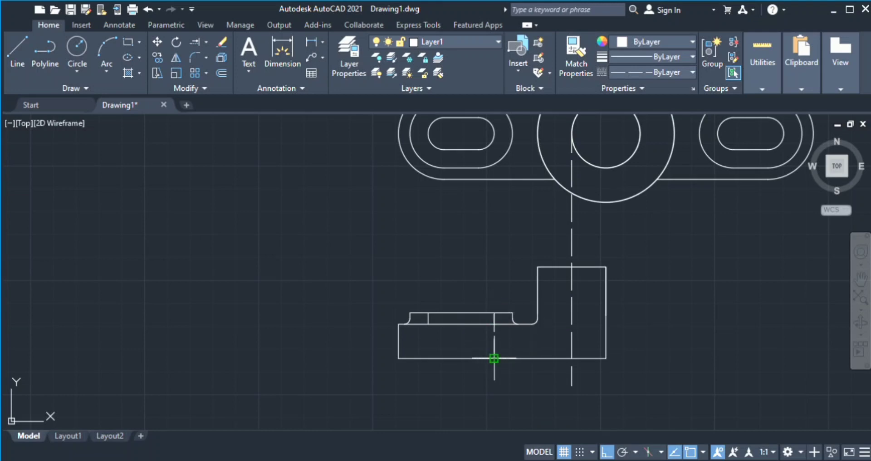
{"action": "key", "text": "Return"}
{"action": "key", "text": "Return"}
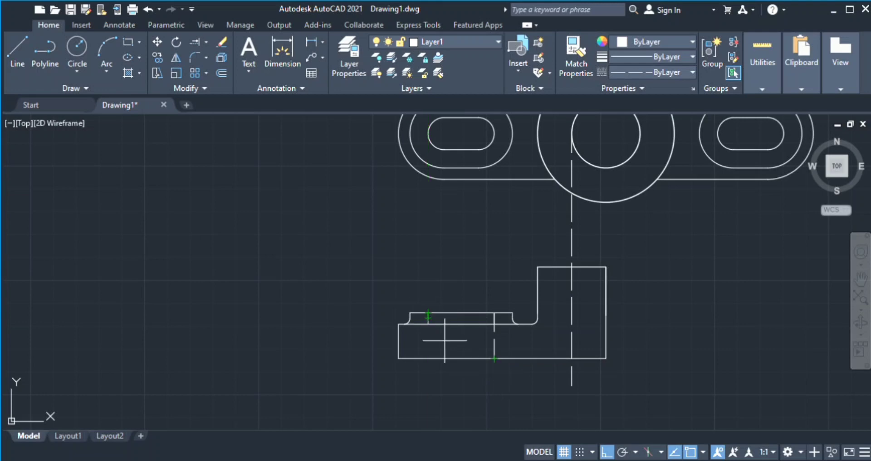
{"action": "left_click", "coordinate": [428, 312]}
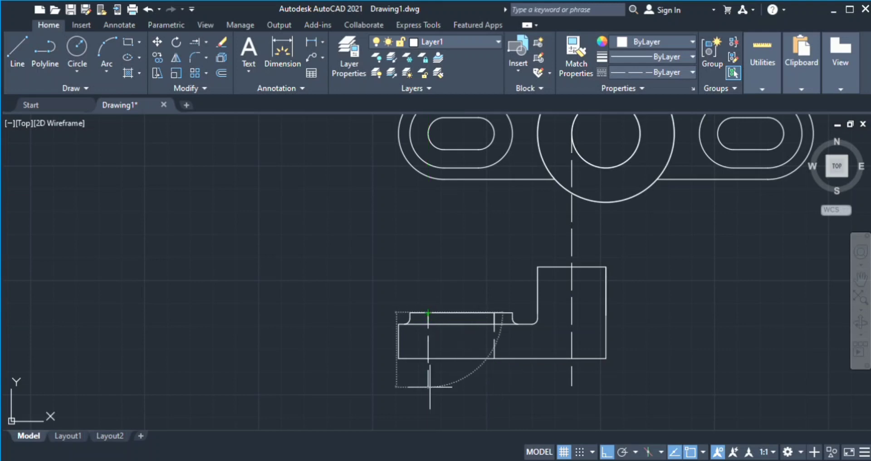
{"action": "left_click", "coordinate": [428, 357]}
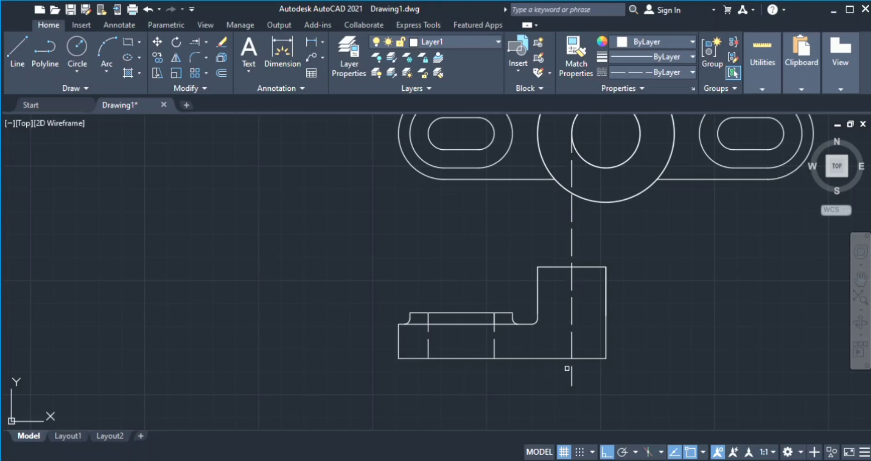
Trim the dashed hub bore line above and below the second view, leaving it only inside the outline.
{"action": "left_click", "coordinate": [571, 371]}
{"action": "left_click", "coordinate": [569, 165]}
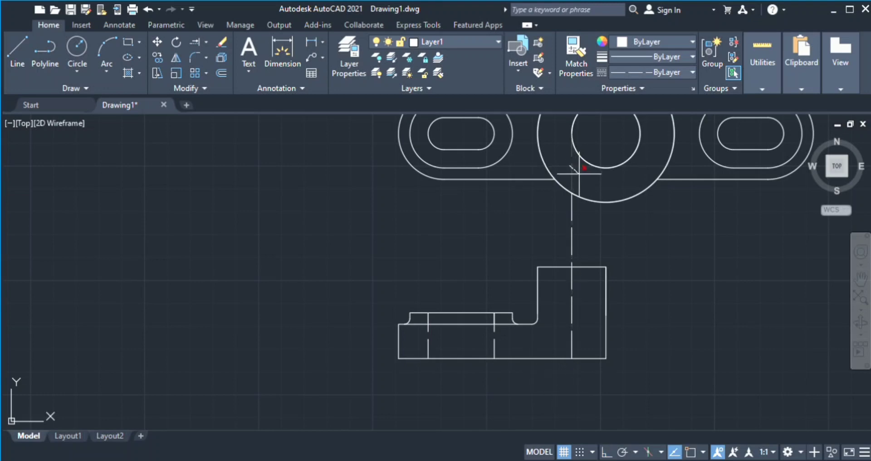
{"action": "left_click", "coordinate": [582, 229]}
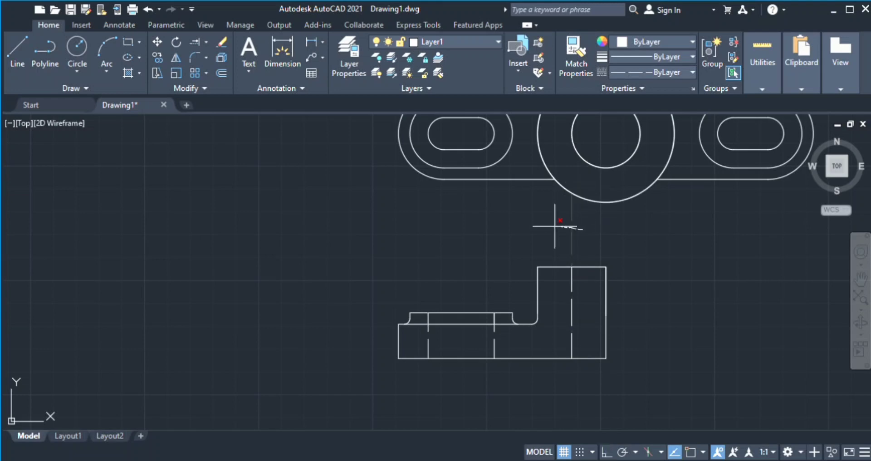
{"action": "left_click", "coordinate": [552, 226]}
{"action": "key", "text": "Escape"}
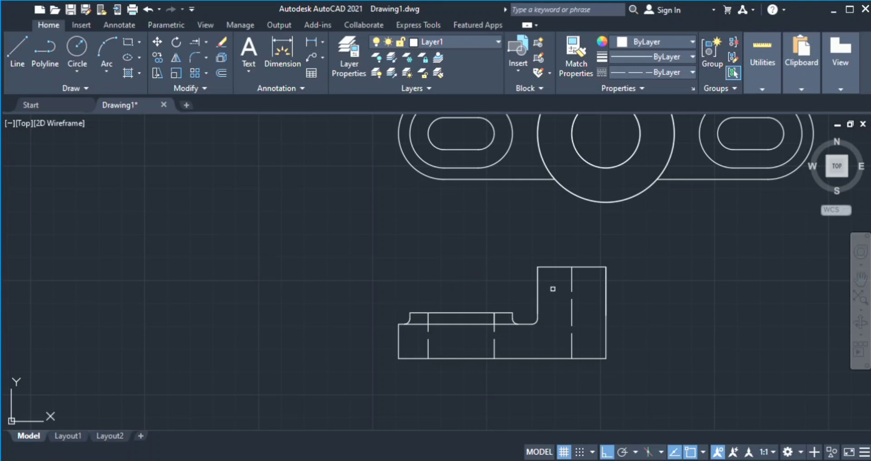
Mirror the whole half of the second view about the hub's vertical centre line, keeping the original.
{"action": "mouse_move", "coordinate": [331, 219]}
{"action": "left_mouse_down"}
{"action": "mouse_move", "coordinate": [660, 320]}
{"action": "mouse_move", "coordinate": [654, 308]}
{"action": "left_mouse_up"}
{"action": "mouse_move", "coordinate": [355, 217]}
{"action": "left_mouse_down"}
{"action": "mouse_move", "coordinate": [635, 241]}
{"action": "mouse_move", "coordinate": [596, 375]}
{"action": "mouse_move", "coordinate": [446, 390]}
{"action": "mouse_move", "coordinate": [379, 370]}
{"action": "left_mouse_up"}
{"action": "key", "text": "Return"}
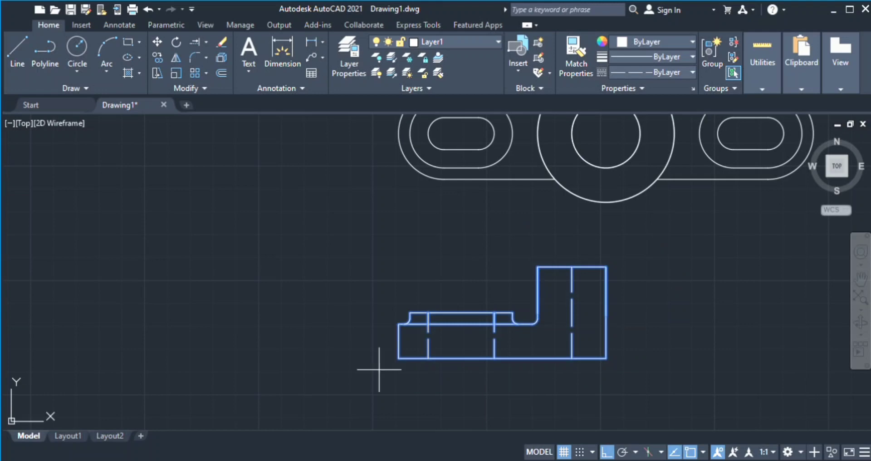
{"action": "left_click", "coordinate": [606, 359]}
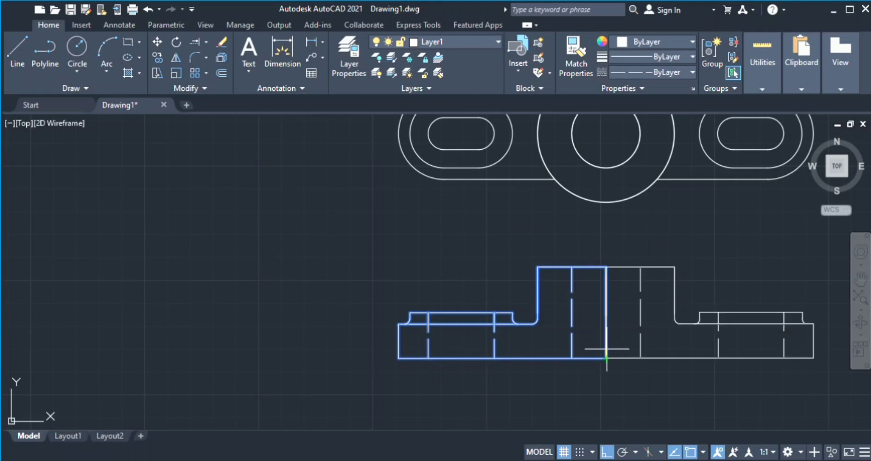
{"action": "left_click", "coordinate": [633, 306]}
{"action": "key", "text": "Return"}
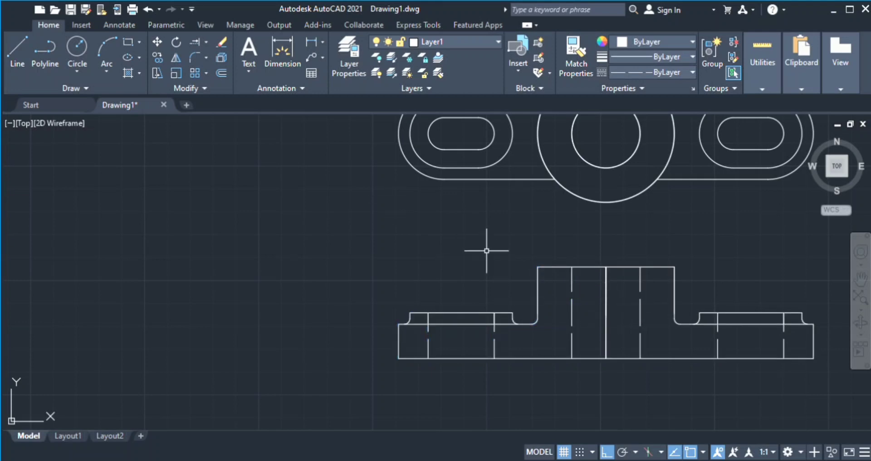
Remove the solid vertical centre line inside the hub of the second view with Trim.
{"action": "key", "text": "F8"}
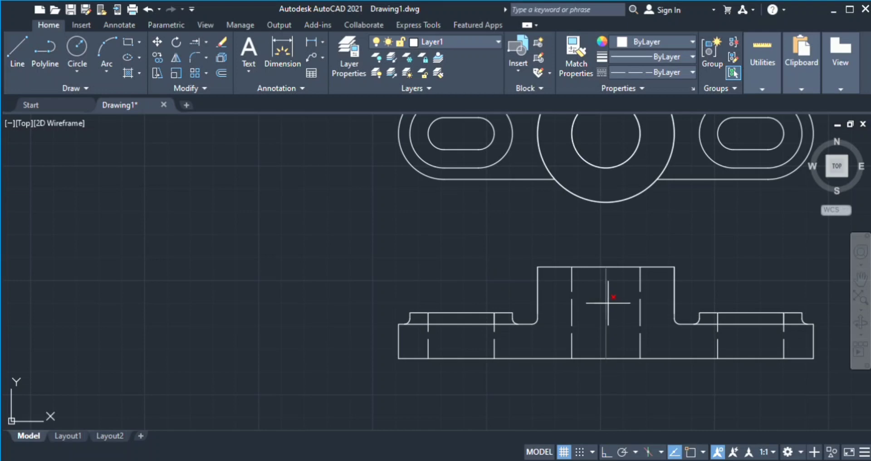
{"action": "left_click", "coordinate": [608, 303]}
{"action": "key", "text": "Escape"}
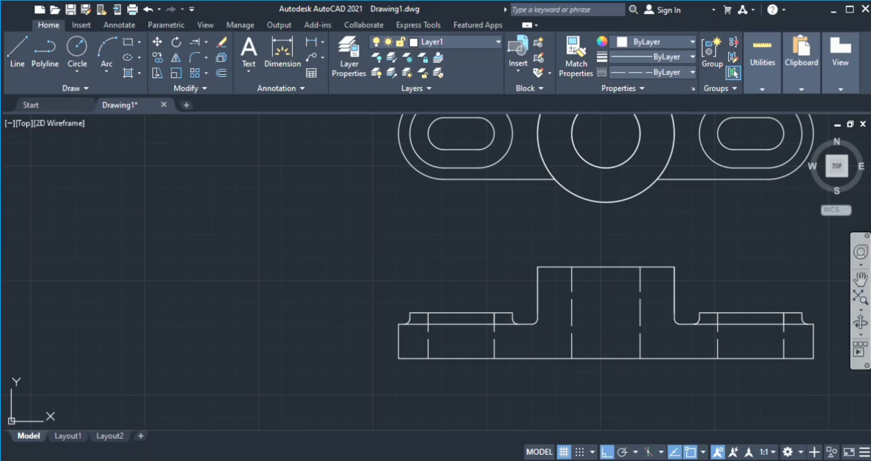
Try a dashed horizontal projection line level with the second view's hub top edge, and undo it.
{"action": "left_click", "coordinate": [842, 166]}
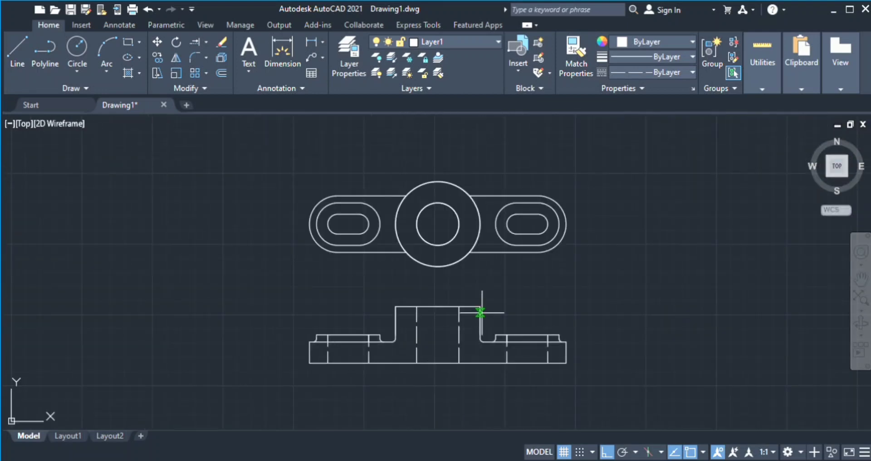
{"action": "type", "text": "l"}
{"action": "key", "text": "Return"}
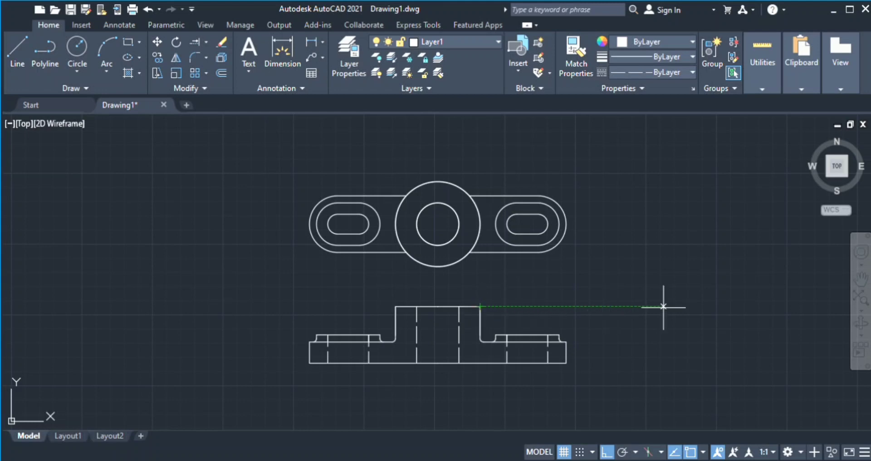
{"action": "left_click", "coordinate": [741, 306]}
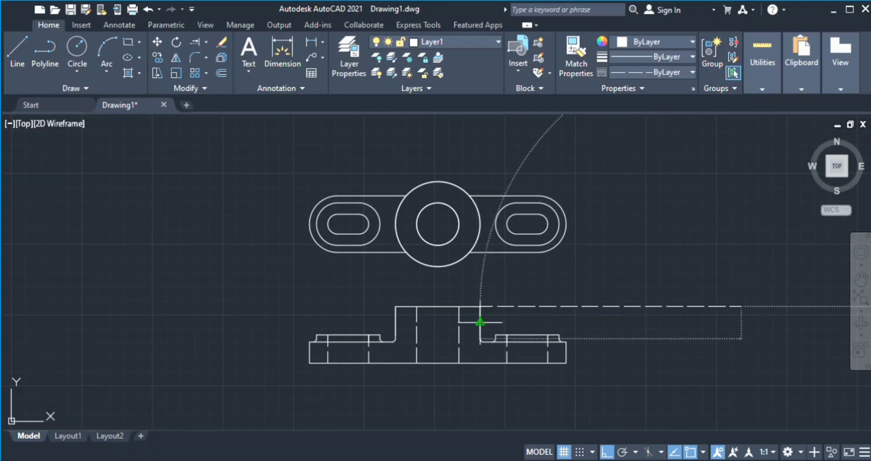
{"action": "left_click", "coordinate": [480, 322]}
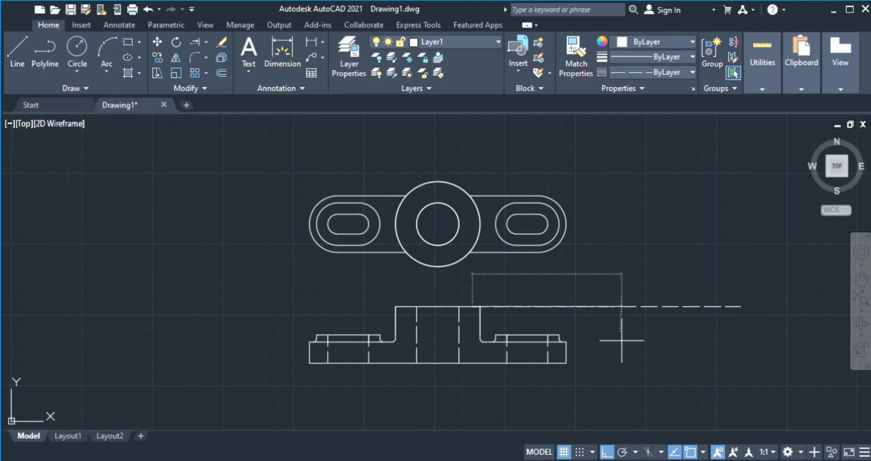
{"action": "key", "text": "Return"}
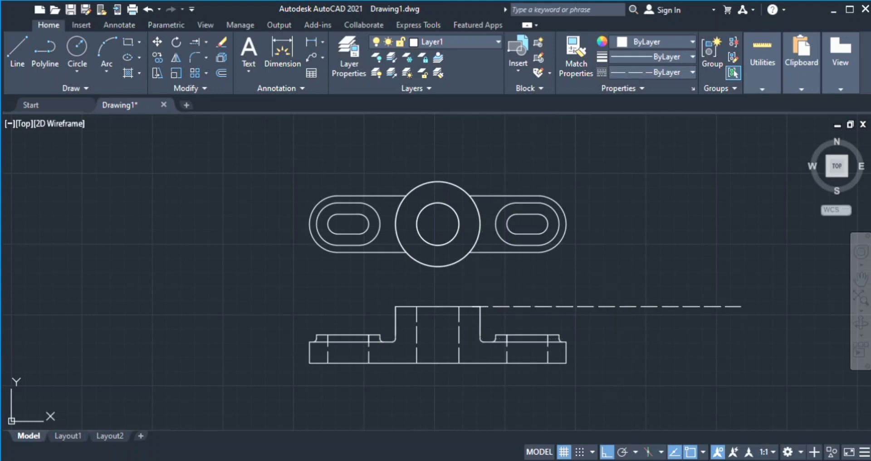
{"action": "key", "text": "ctrl+z"}
Make layer 0 current and draw a solid horizontal line rightward from the second view's right hub top corner.
{"action": "left_click", "coordinate": [333, 46]}
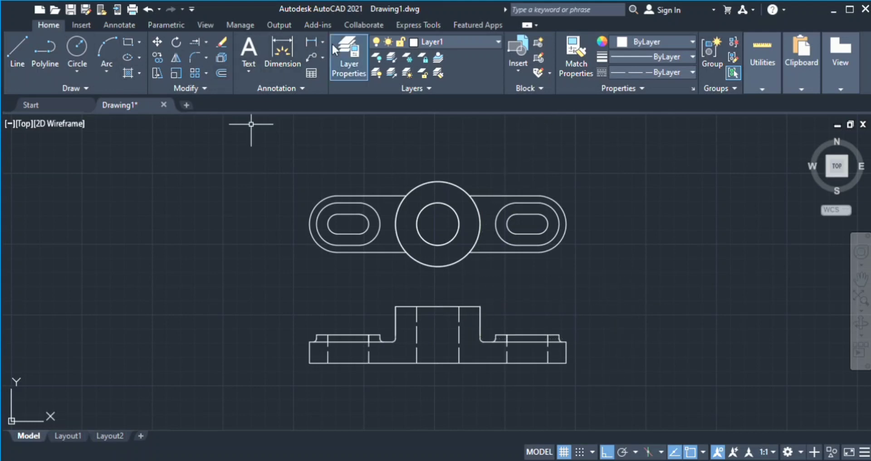
{"action": "double_click", "coordinate": [112, 98]}
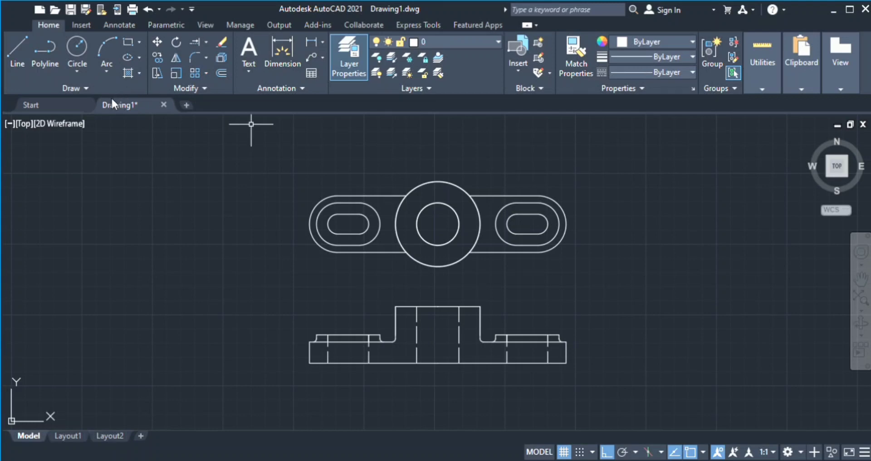
{"action": "left_click", "coordinate": [18, 43]}
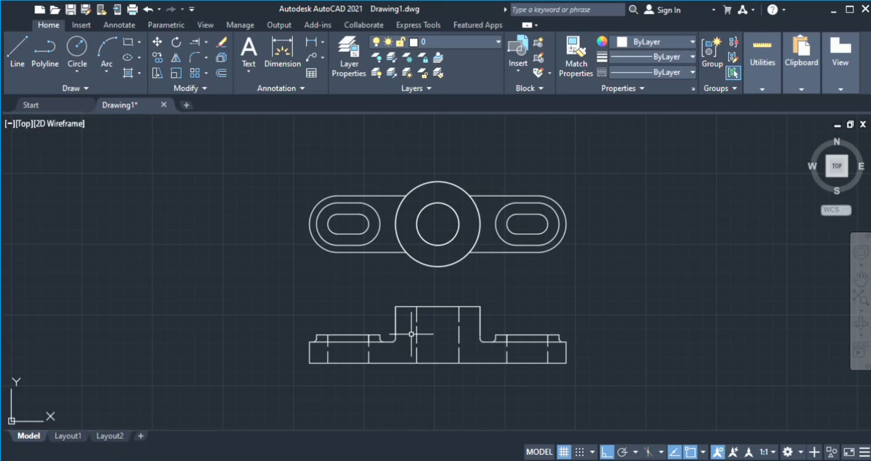
{"action": "left_click", "coordinate": [480, 307]}
{"action": "left_click", "coordinate": [745, 307]}
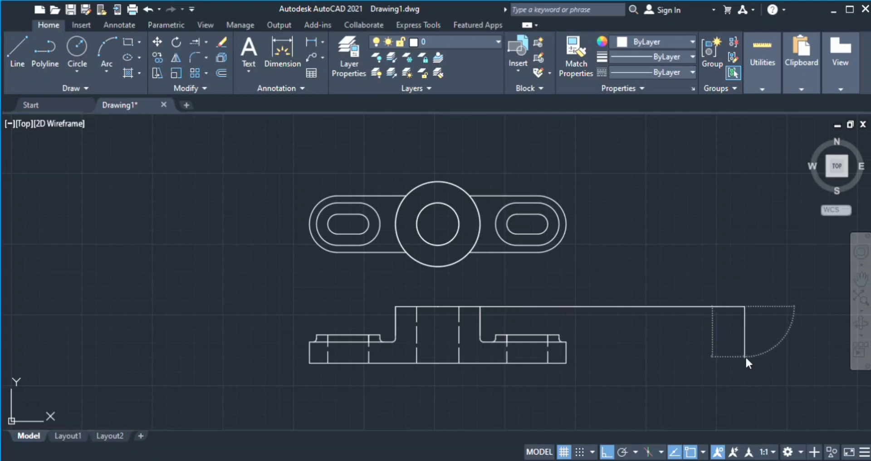
Draw the right, bottom and left edges of the side view's rectangular hub outline, keeping its base level with the second view.
{"action": "left_click", "coordinate": [744, 362]}
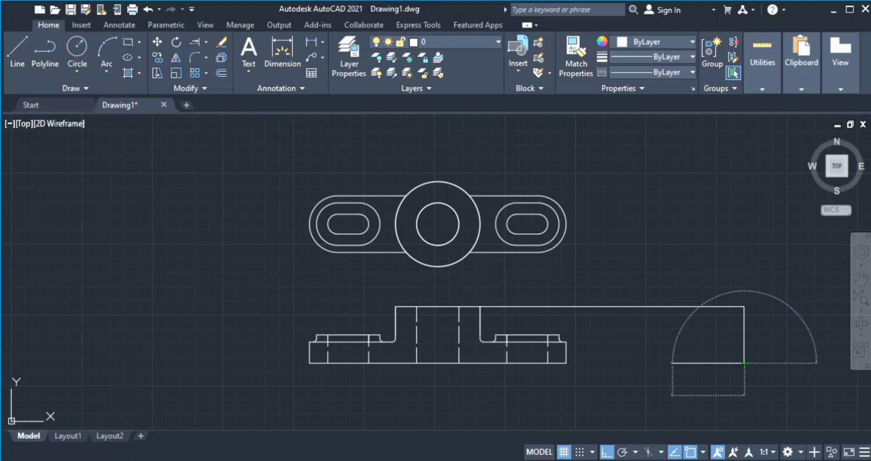
{"action": "left_click", "coordinate": [660, 363]}
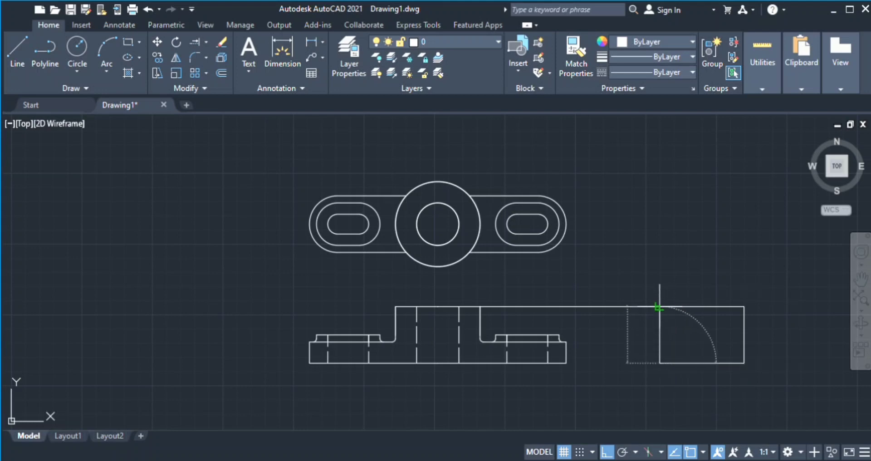
{"action": "key", "text": "Escape"}
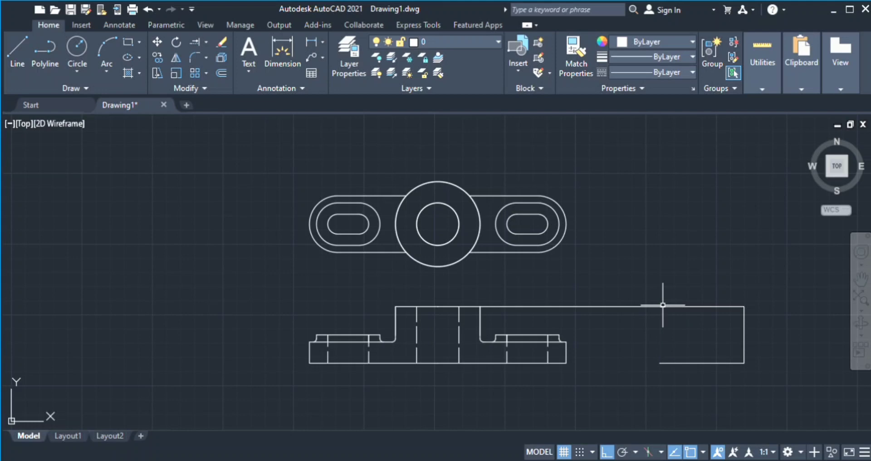
{"action": "key", "text": "space"}
{"action": "left_click", "coordinate": [659, 363]}
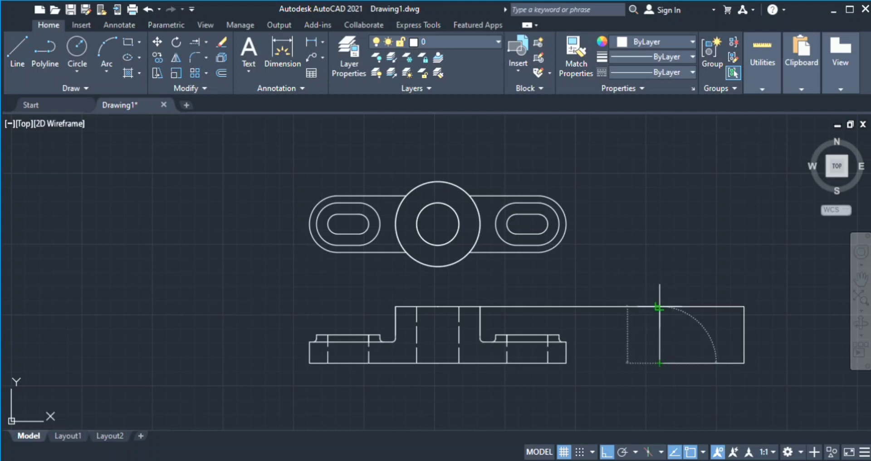
{"action": "left_click", "coordinate": [660, 307]}
{"action": "key", "text": "Escape"}
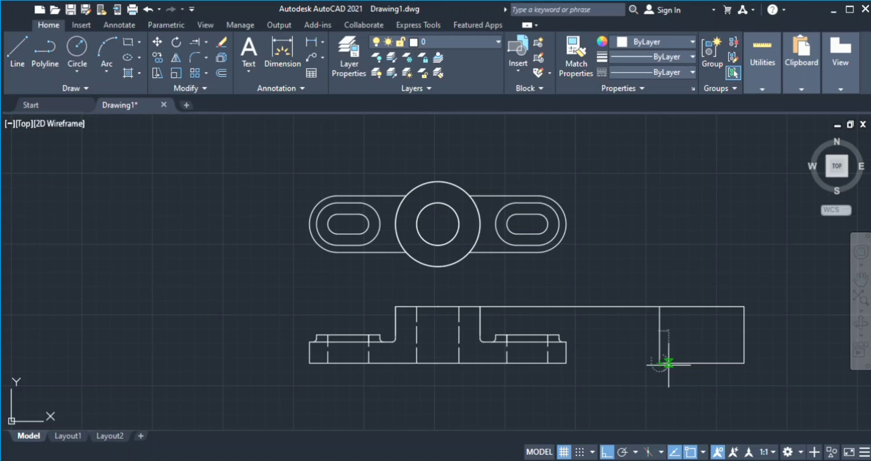
Draw the stepped arm profile inside the side view, starting 10 from its left base corner, rising 15, with a narrower raised pad.
{"action": "type", "text": "10"}
{"action": "key", "text": "Return"}
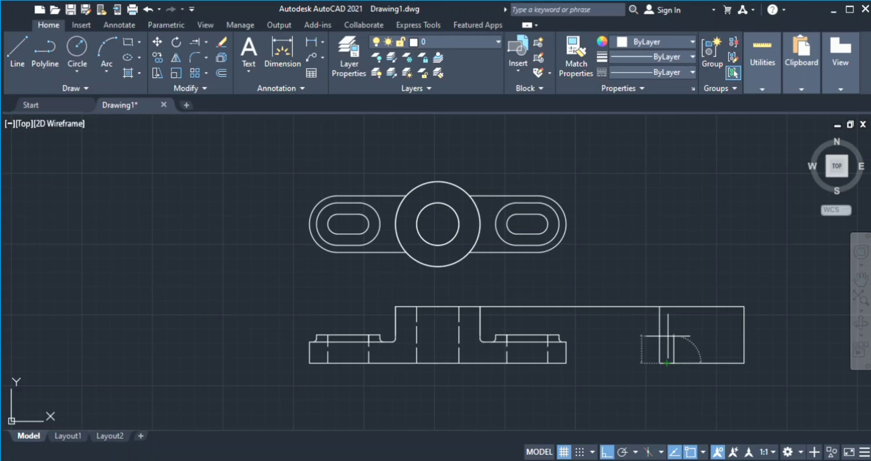
{"action": "type", "text": "15"}
{"action": "key", "text": "Return"}
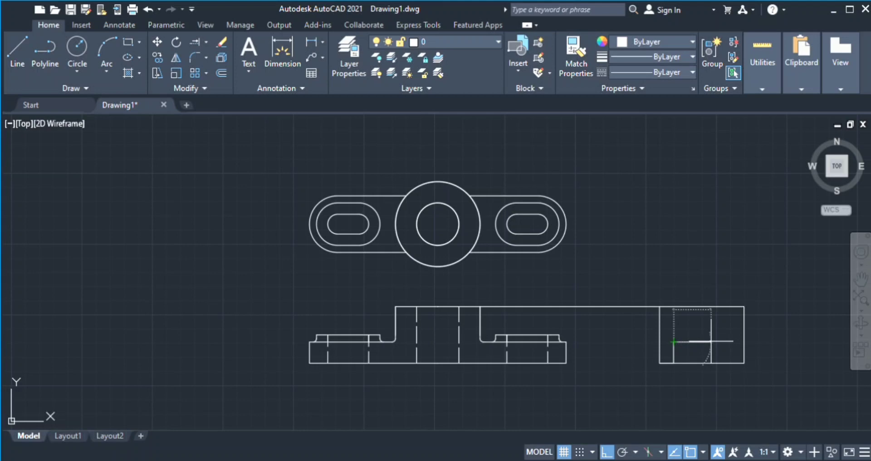
{"action": "key", "text": "Return"}
{"action": "left_click", "coordinate": [680, 336]}
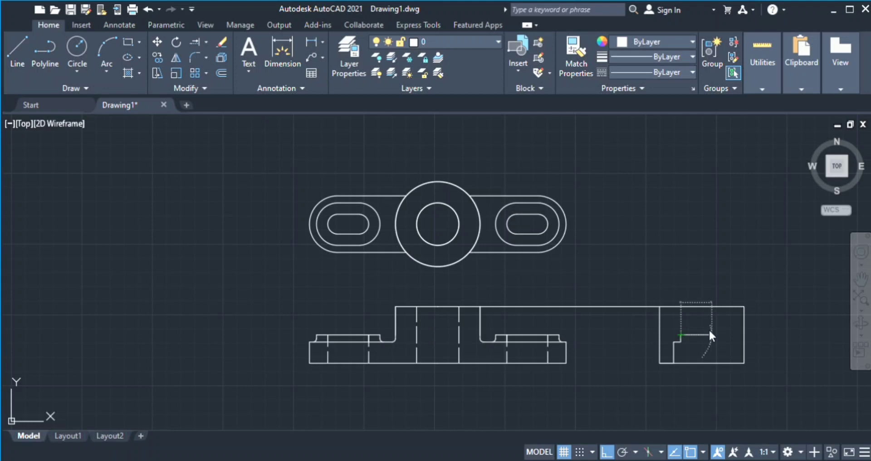
{"action": "left_click", "coordinate": [723, 336]}
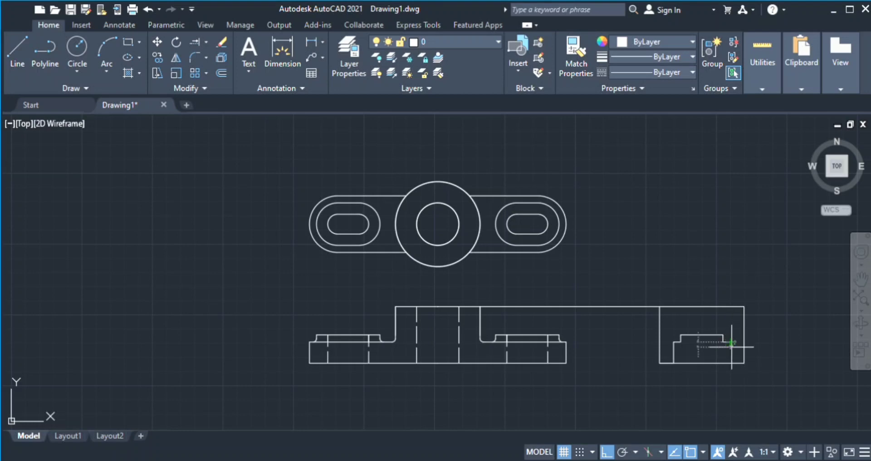
{"action": "left_click", "coordinate": [730, 363]}
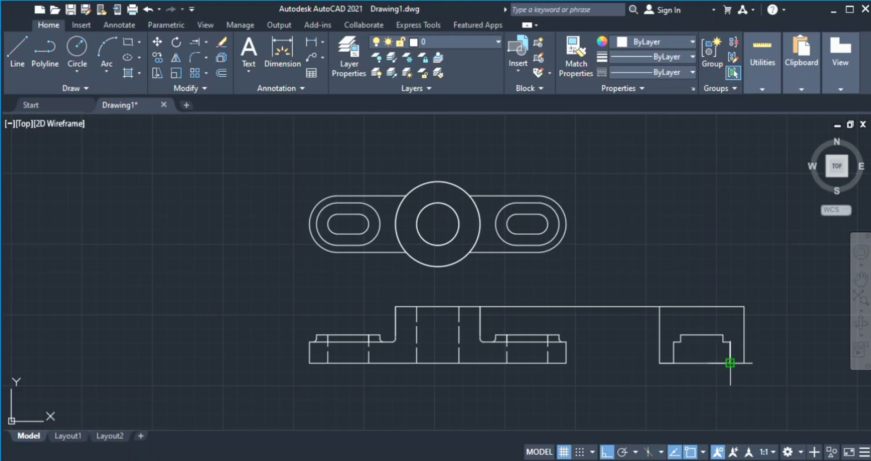
{"action": "key", "text": "Return"}
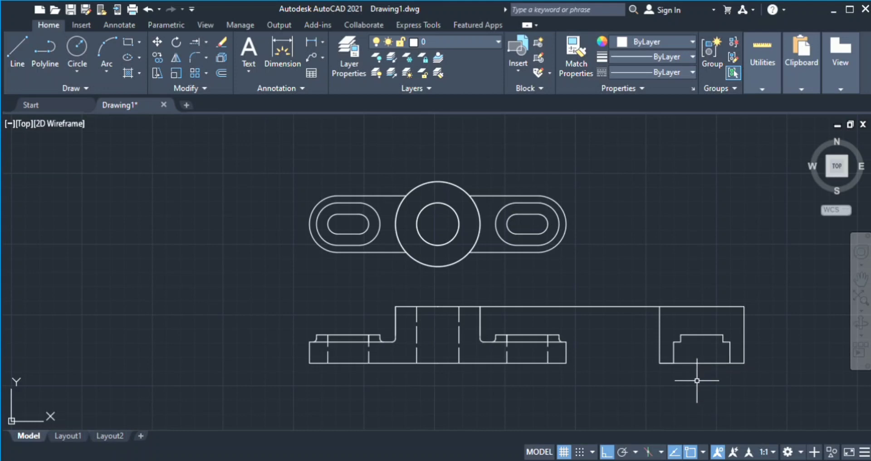
Draw a horizontal line across the base of the raised pad in the side view.
{"action": "key", "text": "Return"}
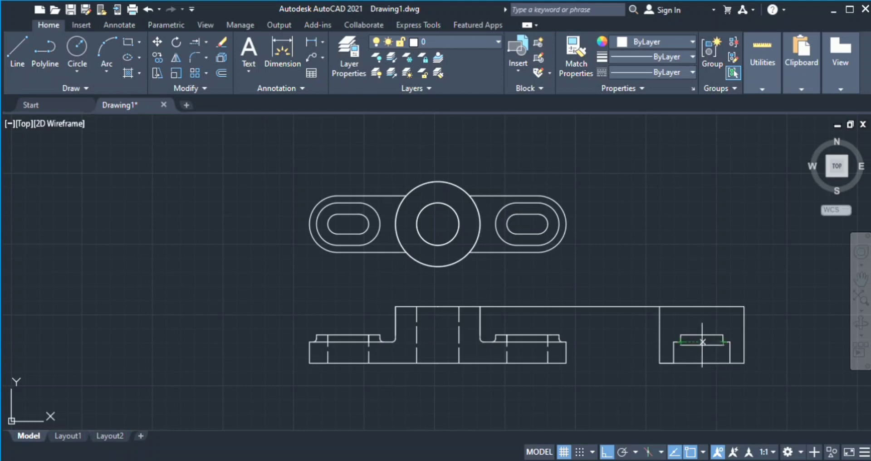
{"action": "scroll", "coordinate": [685, 341], "scroll_direction": "up", "scroll_amount": 4}
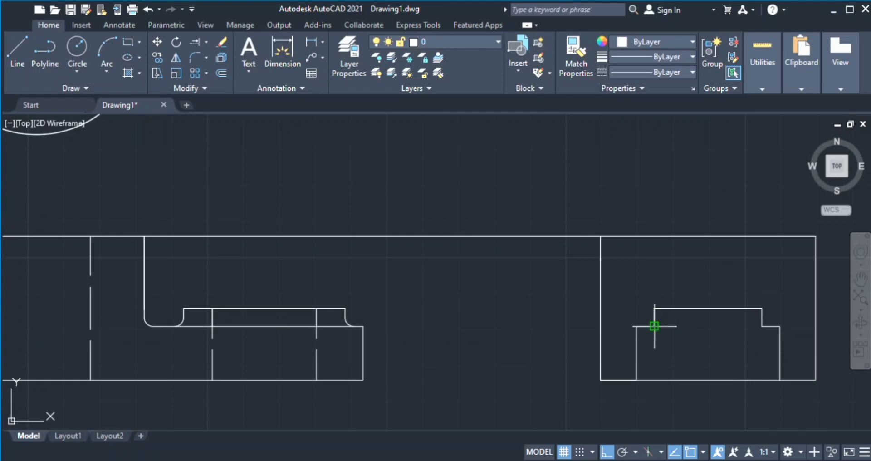
{"action": "left_click", "coordinate": [654, 326]}
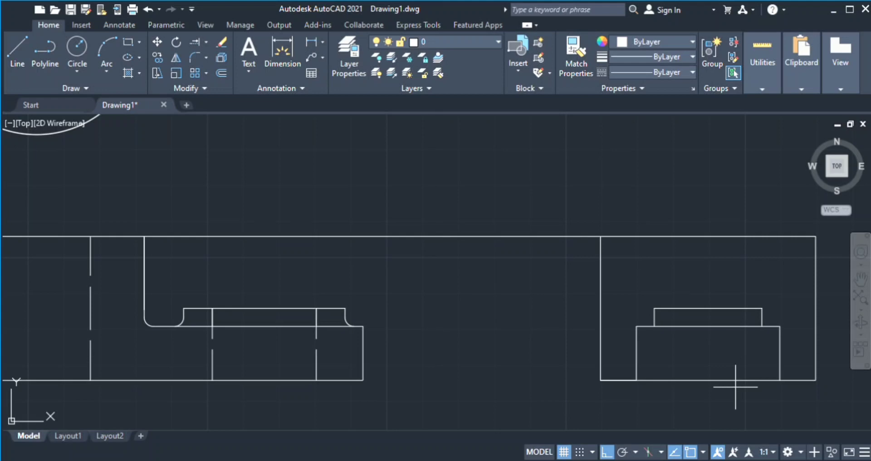
Fillet both lower corners where the raised pad meets the arm in the side view.
{"action": "key", "text": "Return"}
{"action": "left_click", "coordinate": [655, 320]}
{"action": "left_click", "coordinate": [652, 326]}
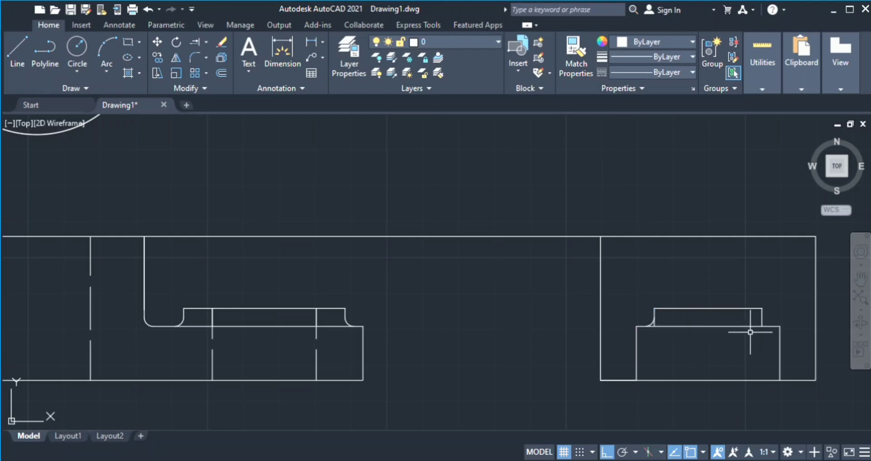
{"action": "key", "text": "Return"}
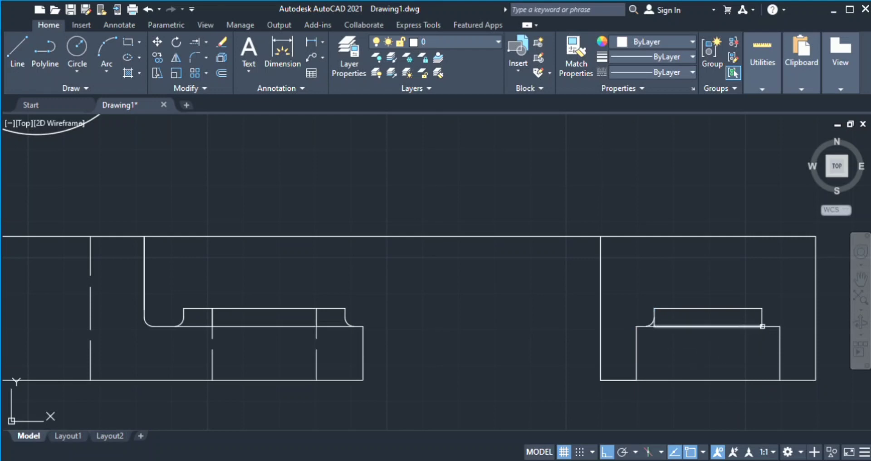
{"action": "left_click", "coordinate": [762, 318]}
{"action": "left_click", "coordinate": [770, 326]}
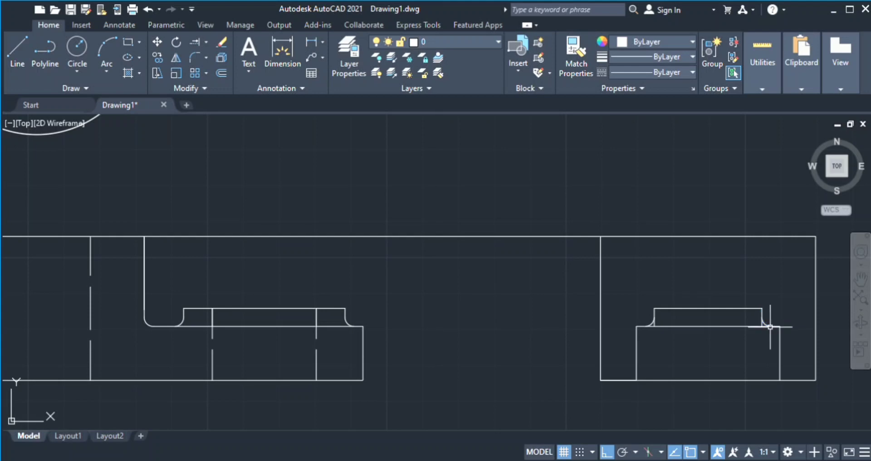
Trim the leftover vertical pad line pieces at both fillets of the side view.
{"action": "scroll", "coordinate": [740, 338], "scroll_direction": "up", "scroll_amount": 2}
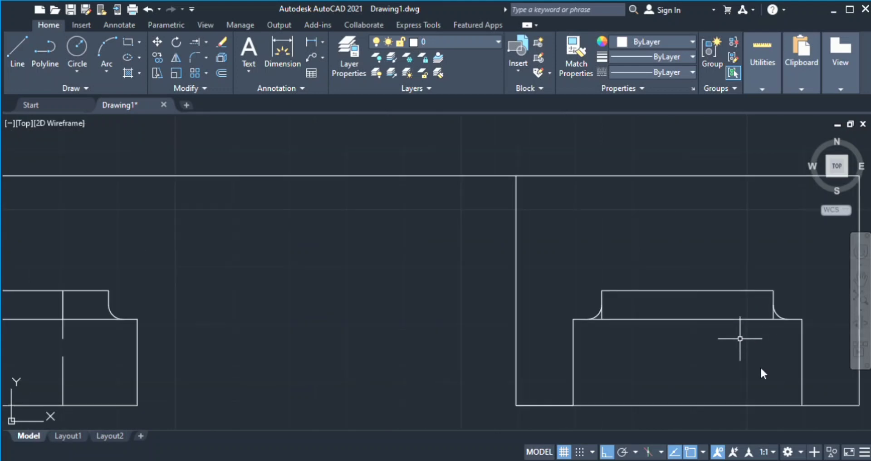
{"action": "type", "text": "tr"}
{"action": "key", "text": "Return"}
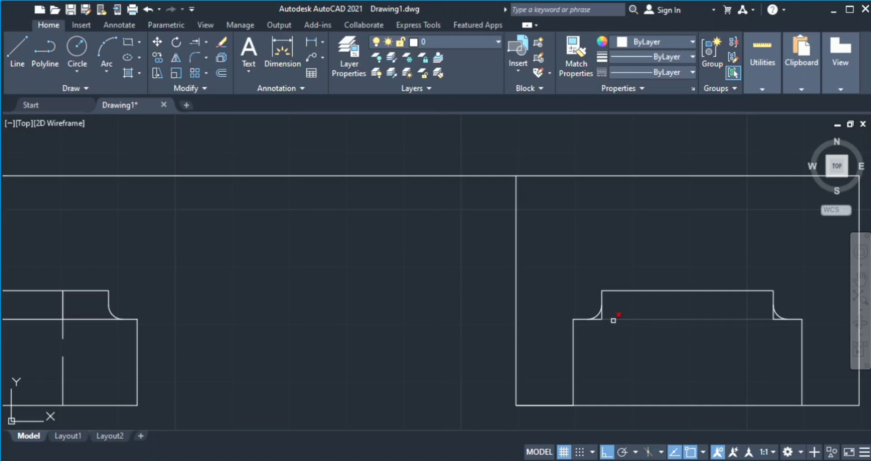
{"action": "left_click", "coordinate": [602, 315]}
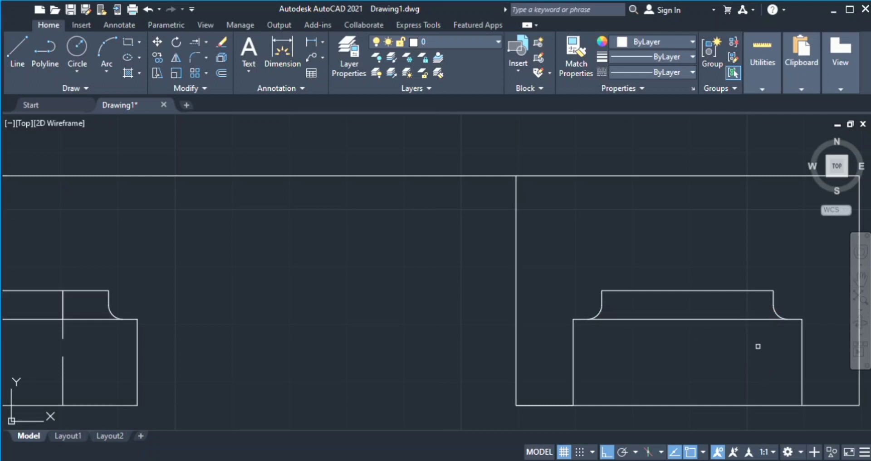
Make Layer1, the dashed hidden-line layer, the current layer.
{"action": "scroll", "coordinate": [755, 349], "scroll_direction": "down", "scroll_amount": 4}
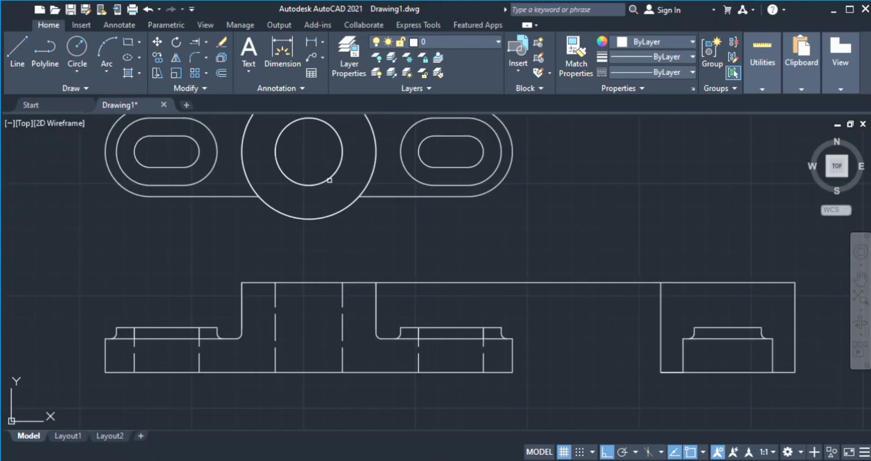
{"action": "left_click", "coordinate": [343, 69]}
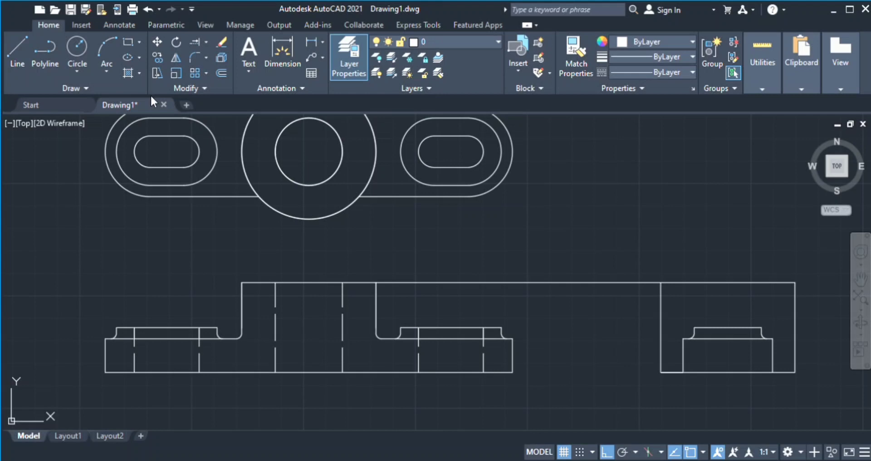
{"action": "double_click", "coordinate": [114, 104]}
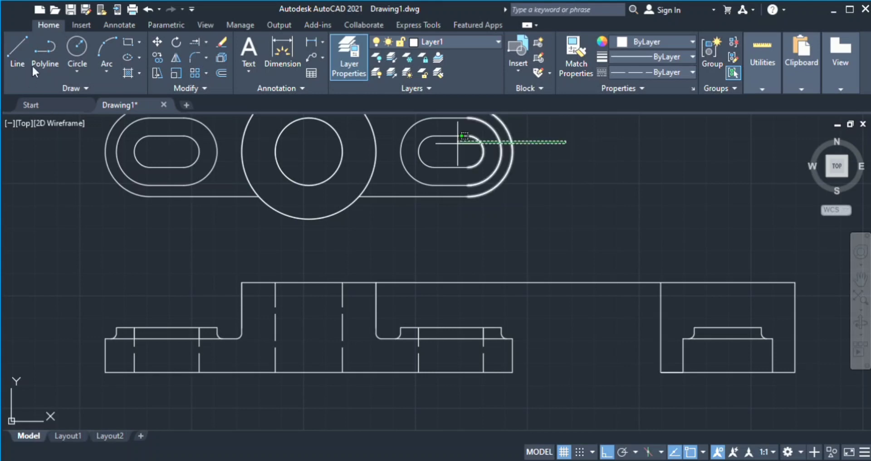
{"action": "left_click", "coordinate": [572, 170]}
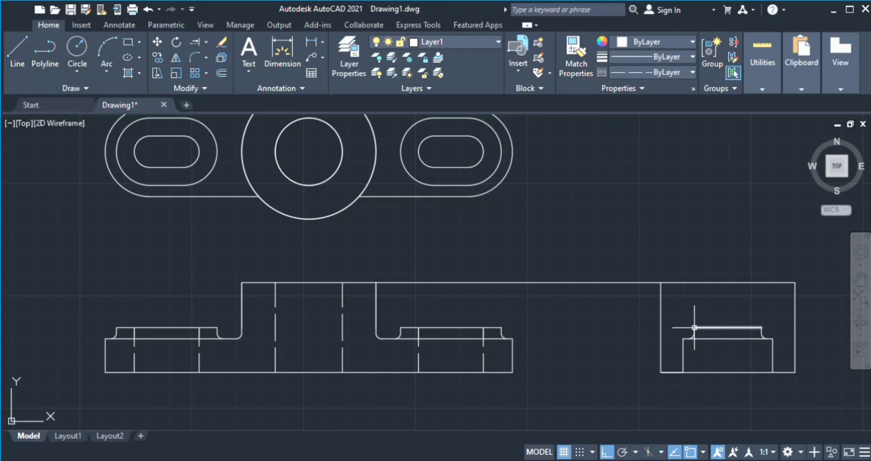
{"action": "type", "text": "l"}
{"action": "key", "text": "Return"}
{"action": "left_click", "coordinate": [694, 327]}
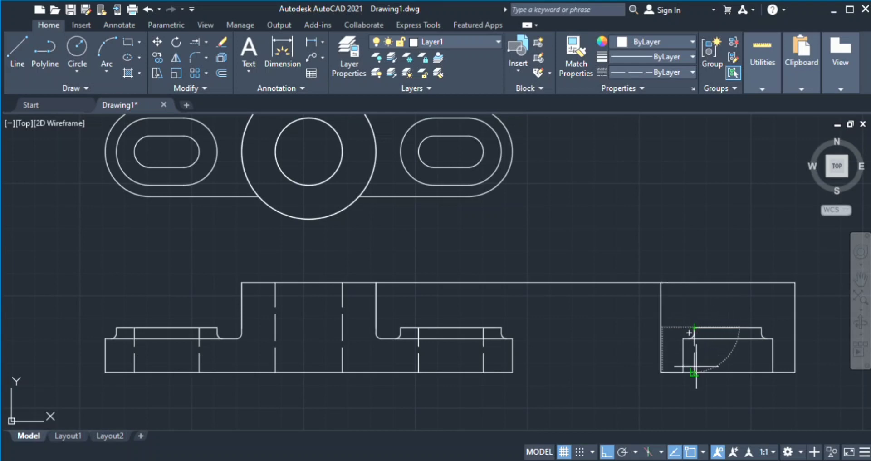
{"action": "key", "text": "Escape"}
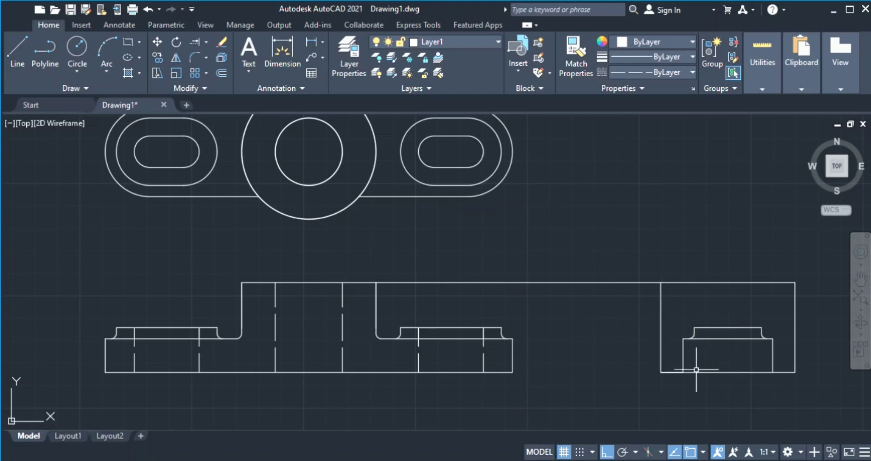
Draw a dashed vertical bore line through the raised pad's left end, from the side view's top edge to its base.
{"action": "key", "text": "Return"}
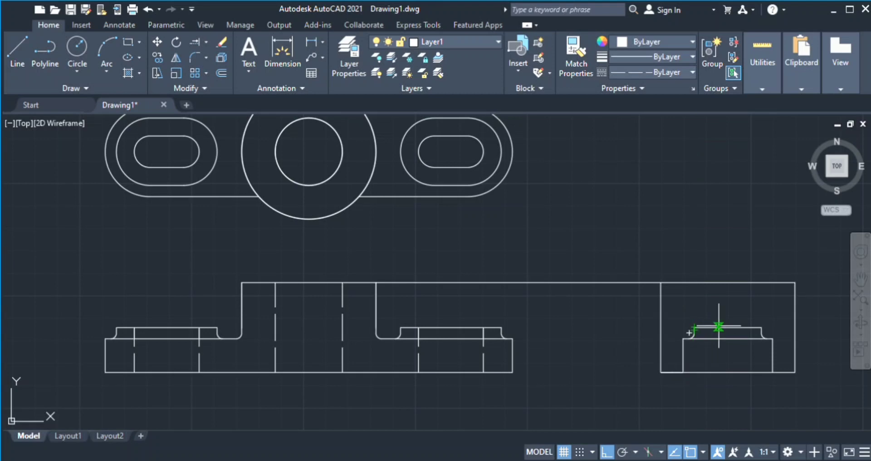
{"action": "left_click", "coordinate": [694, 326]}
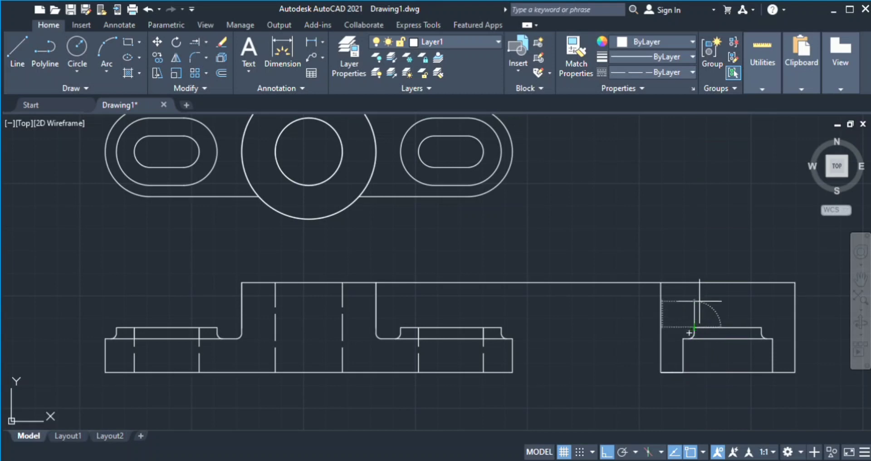
{"action": "left_click", "coordinate": [694, 282]}
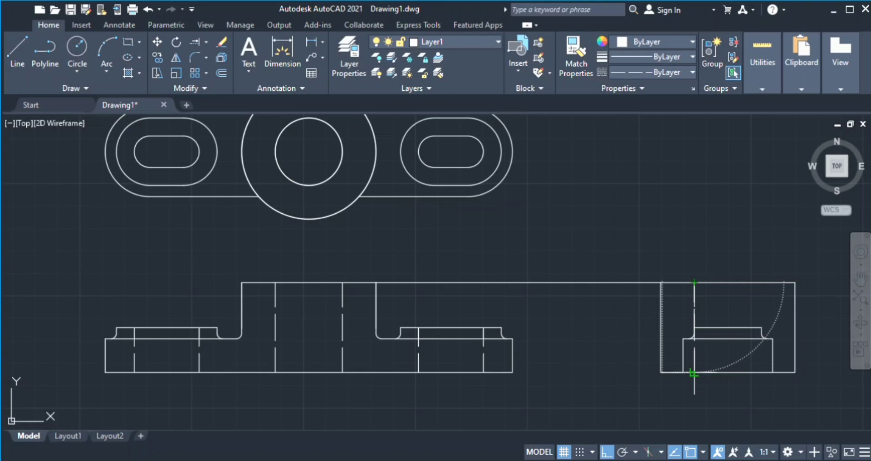
{"action": "left_click", "coordinate": [694, 373]}
{"action": "key", "text": "Escape"}
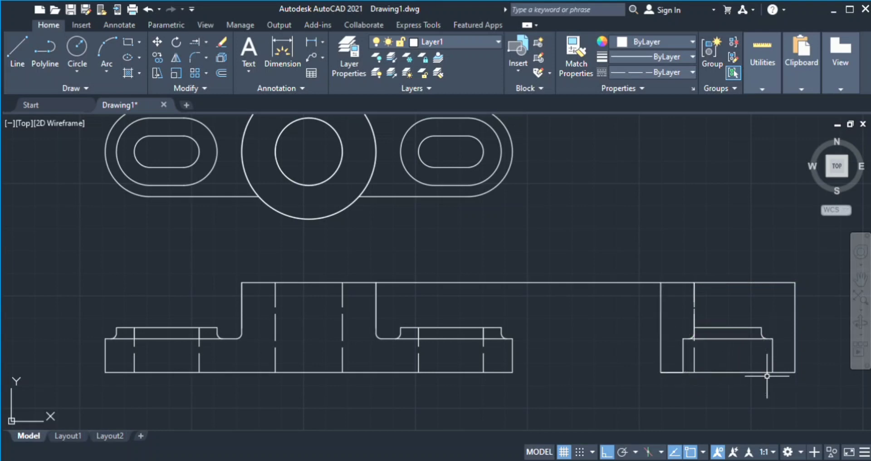
{"action": "key", "text": "Return"}
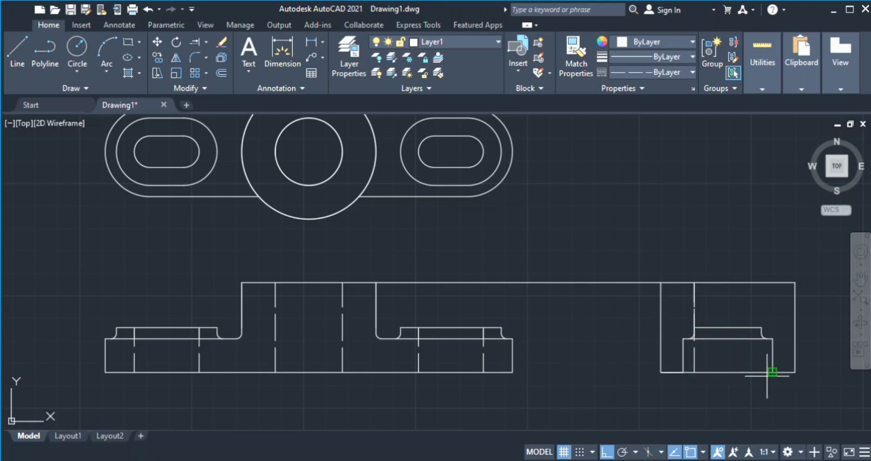
Draw the dashed bore line through the raised pad's right end in the side view and remove the projection line joining both elevations.
{"action": "left_click", "coordinate": [761, 327]}
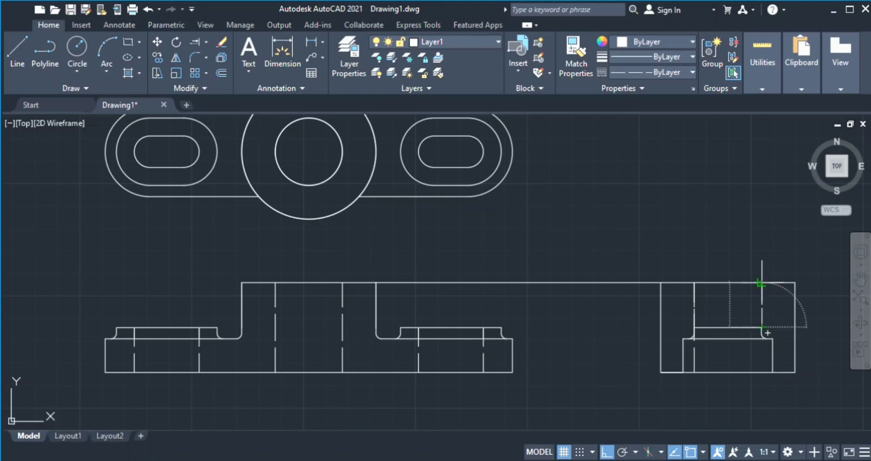
{"action": "left_click", "coordinate": [762, 282]}
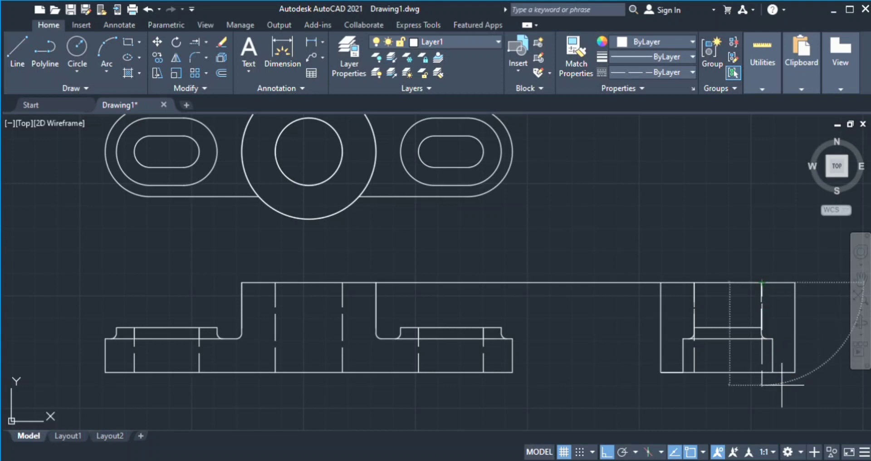
{"action": "left_click", "coordinate": [761, 372]}
{"action": "key", "text": "Escape"}
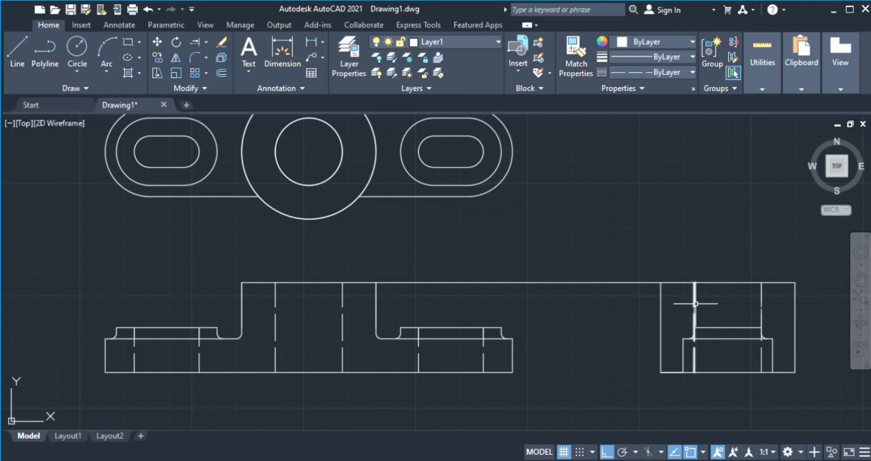
{"action": "scroll", "coordinate": [698, 302], "scroll_direction": "up", "scroll_amount": 5}
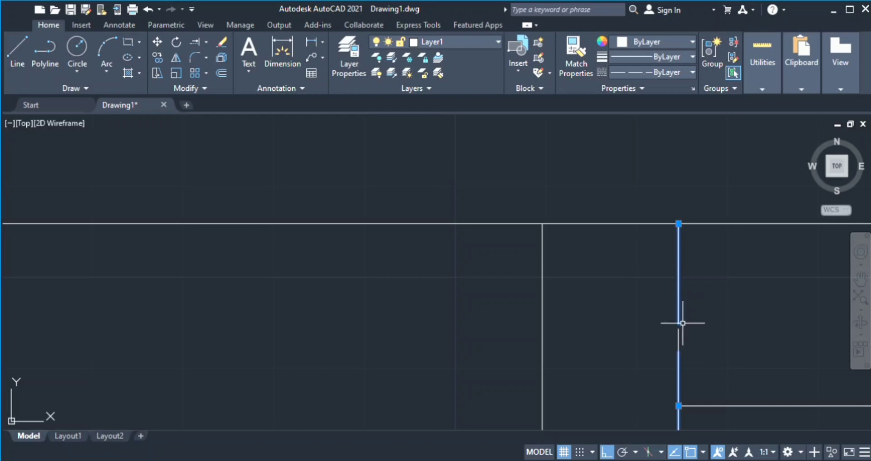
{"action": "scroll", "coordinate": [330, 292], "scroll_direction": "down", "scroll_amount": 5}
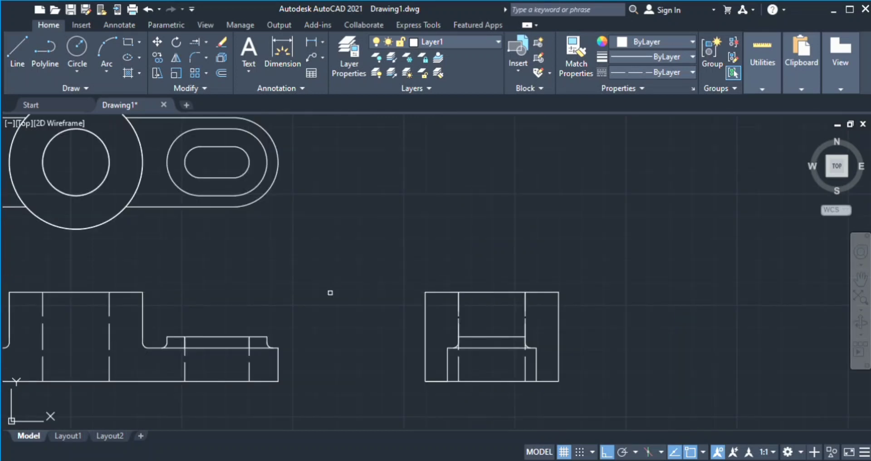
Draw the slot's two vertical dashed hidden lines in the side view, from the raised pad's top to the base.
{"action": "scroll", "coordinate": [331, 292], "scroll_direction": "down", "scroll_amount": 5}
{"action": "scroll", "coordinate": [330, 293], "scroll_direction": "up", "scroll_amount": 5}
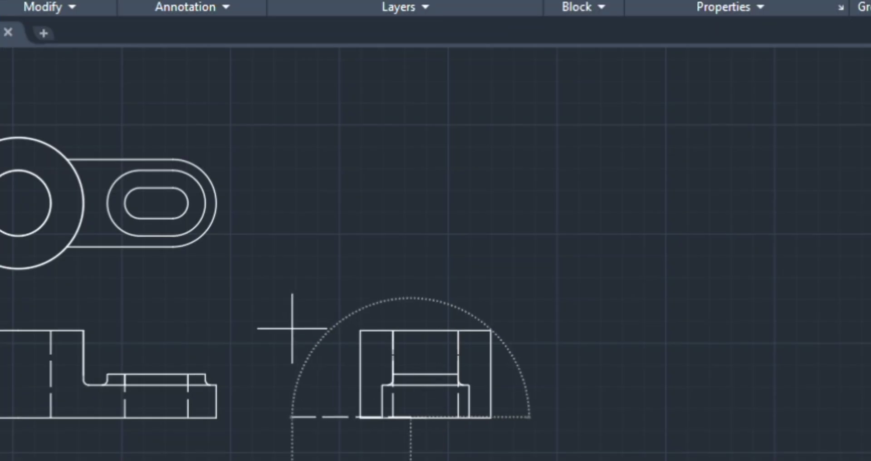
{"action": "left_click", "coordinate": [410, 374]}
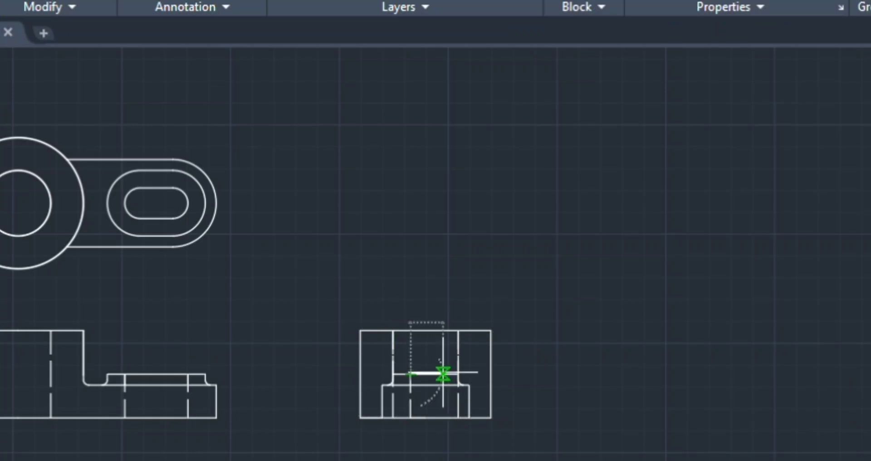
{"action": "left_click", "coordinate": [443, 373]}
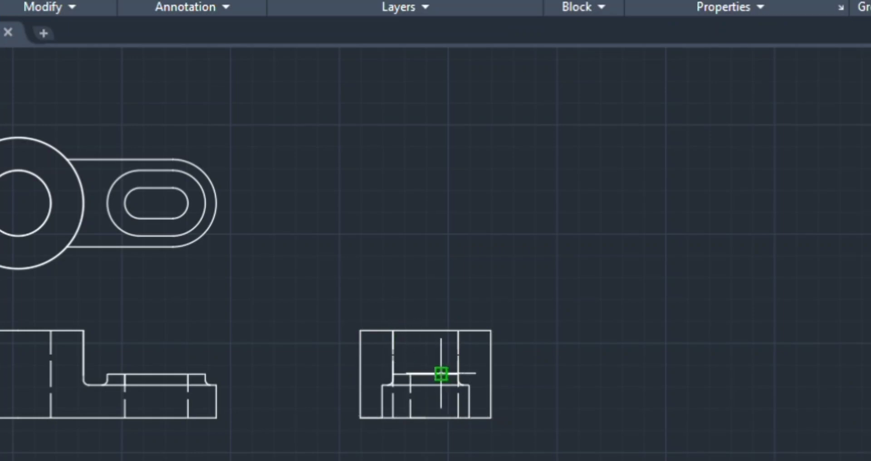
{"action": "left_click", "coordinate": [441, 373]}
{"action": "left_click", "coordinate": [441, 418]}
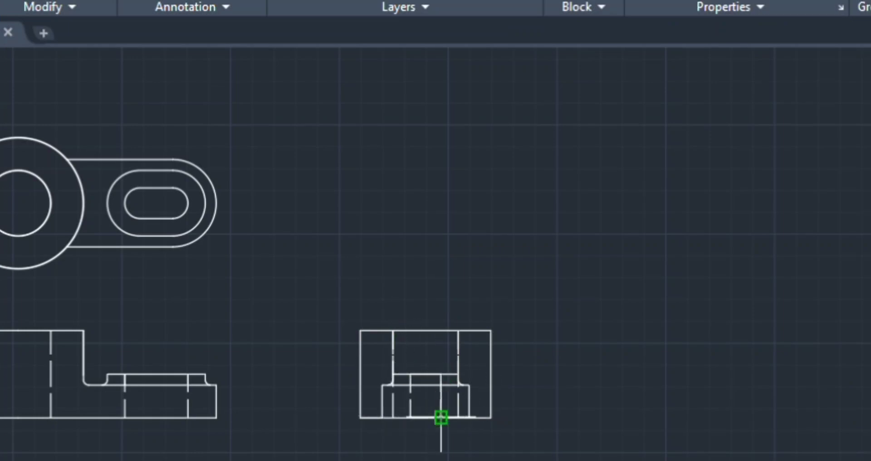
{"action": "key", "text": "Escape"}
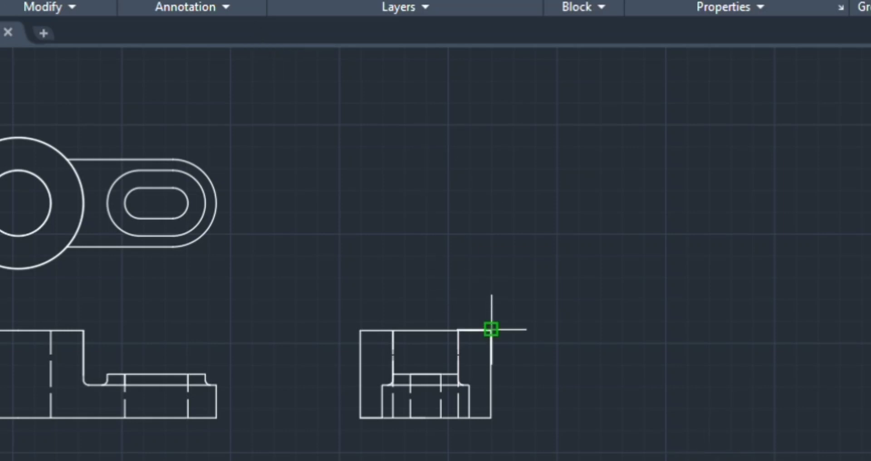
Dimension the side view's overall height and the arm thickness at the front view's right end.
{"action": "left_click", "coordinate": [491, 417]}
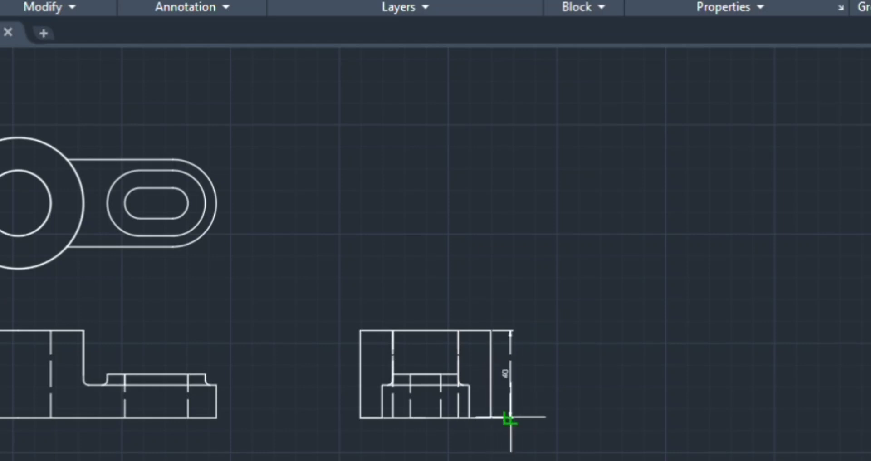
{"action": "left_click", "coordinate": [510, 416]}
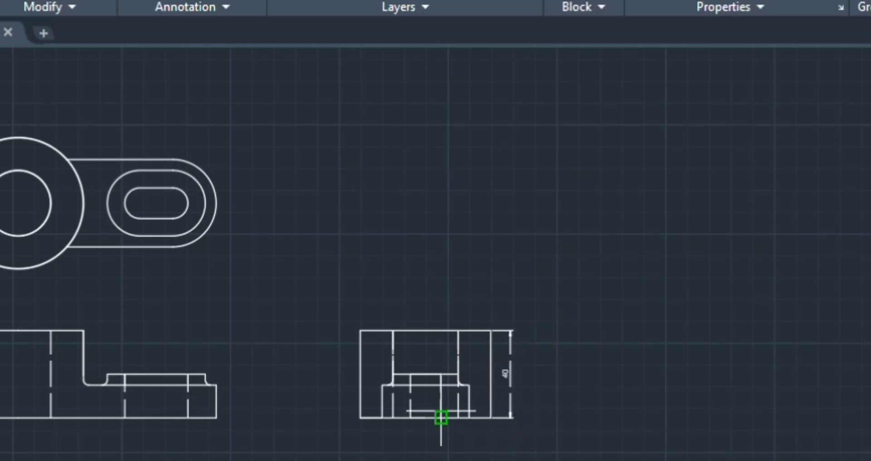
{"action": "left_click", "coordinate": [216, 417]}
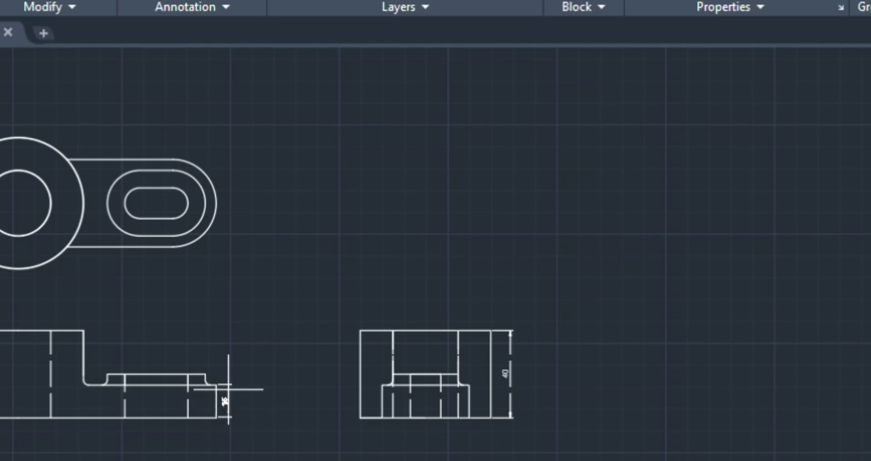
{"action": "left_click", "coordinate": [236, 402]}
Dimension the raised pad's height above the base at the front view's right end, outside the arm thickness dimension.
{"action": "left_click", "coordinate": [206, 373]}
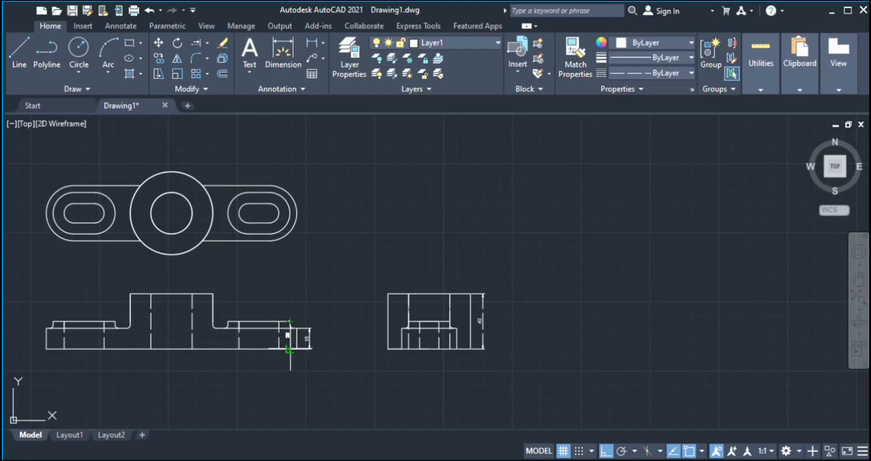
{"action": "left_click", "coordinate": [288, 349]}
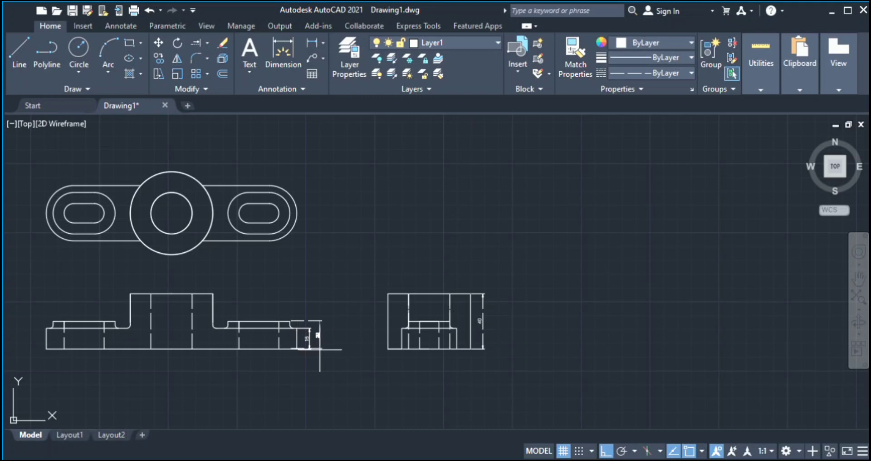
{"action": "left_click", "coordinate": [320, 349]}
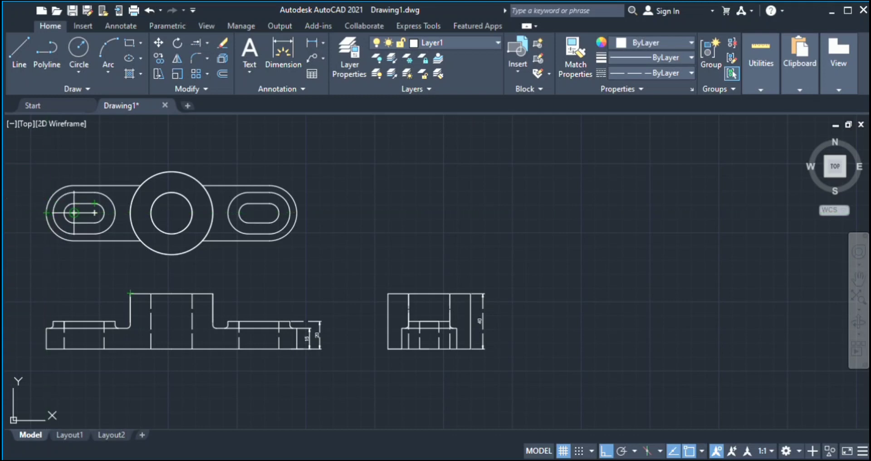
Dimension the left slot's outer arc centre from the arm's end, and the slot's centre-to-centre distance above the top view.
{"action": "left_click", "coordinate": [47, 212]}
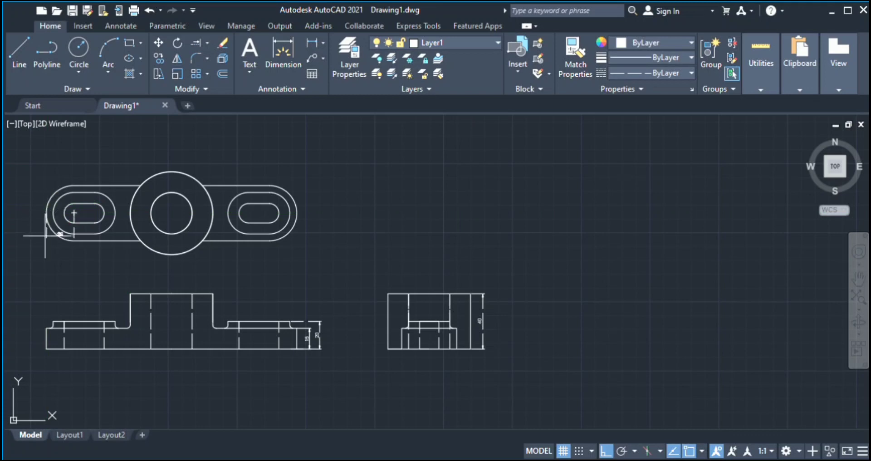
{"action": "left_click", "coordinate": [46, 274]}
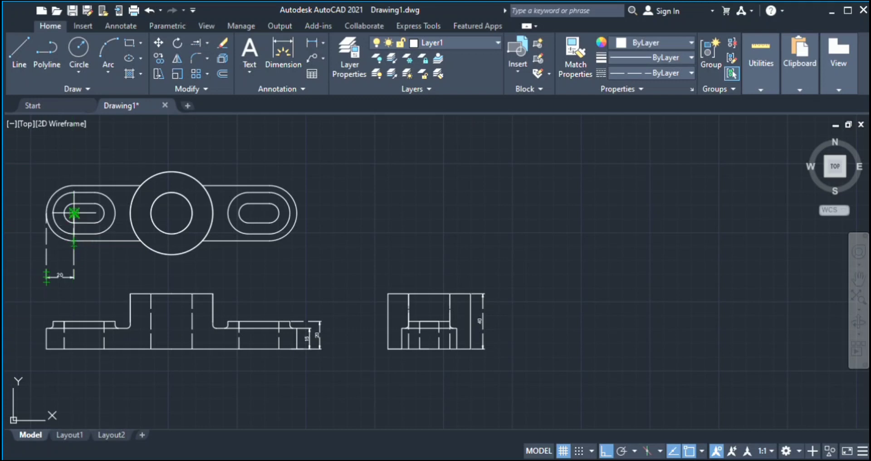
{"action": "left_click", "coordinate": [74, 212]}
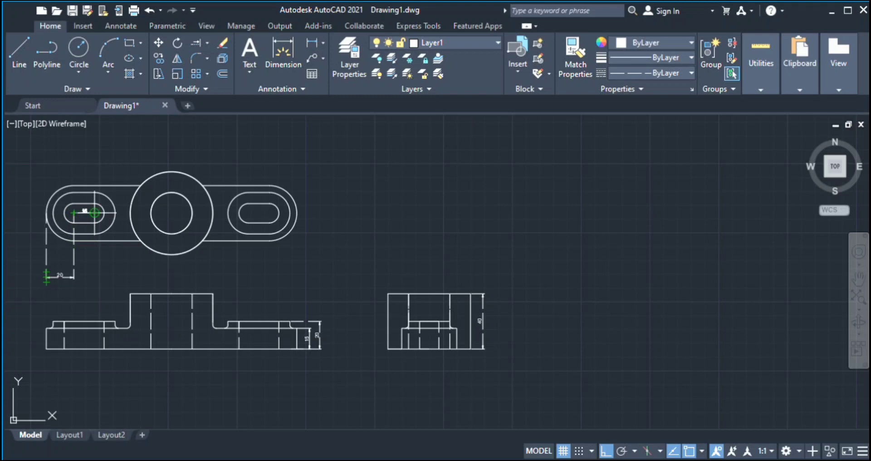
{"action": "scroll", "coordinate": [94, 213], "scroll_direction": "up", "scroll_amount": 4}
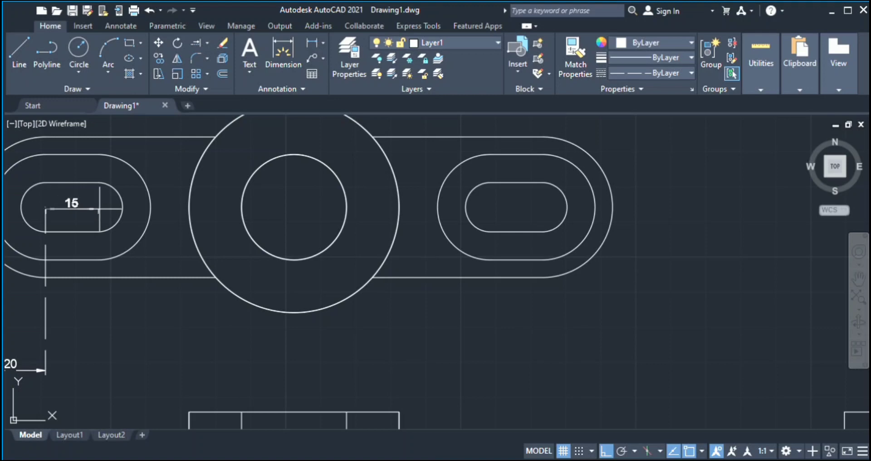
{"action": "scroll", "coordinate": [101, 155], "scroll_direction": "down", "scroll_amount": 3}
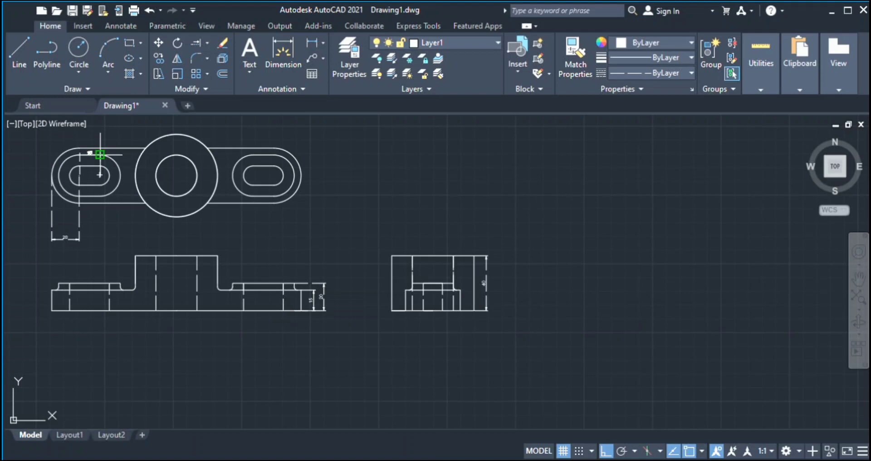
{"action": "left_click", "coordinate": [100, 154]}
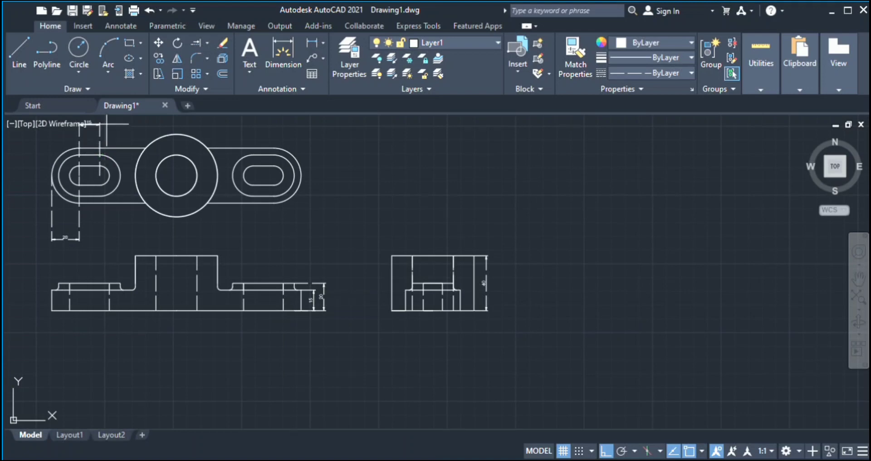
{"action": "left_click", "coordinate": [106, 123]}
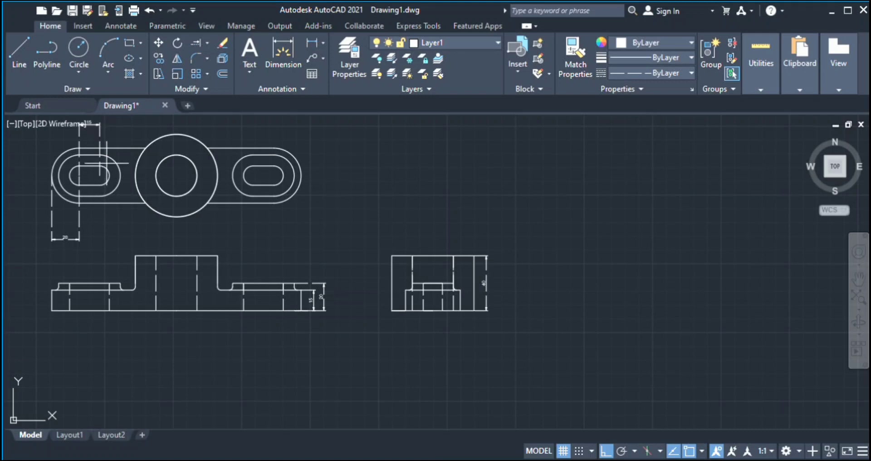
Dimension the horizontal distance from the left slot's inner arc centre to the hub centre, below the top view.
{"action": "left_click", "coordinate": [99, 173]}
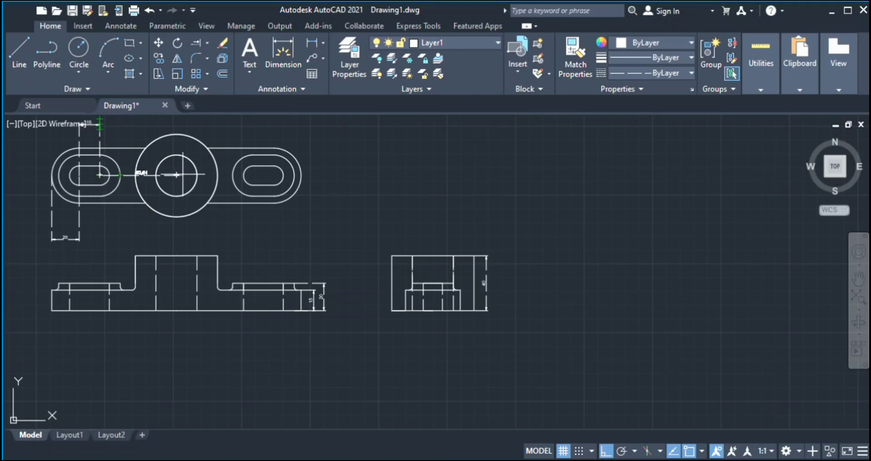
{"action": "left_click", "coordinate": [176, 175]}
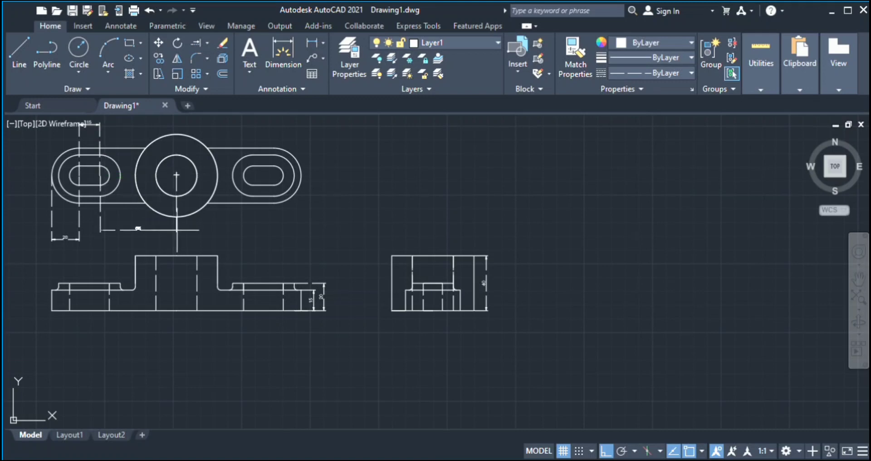
{"action": "left_click", "coordinate": [177, 230]}
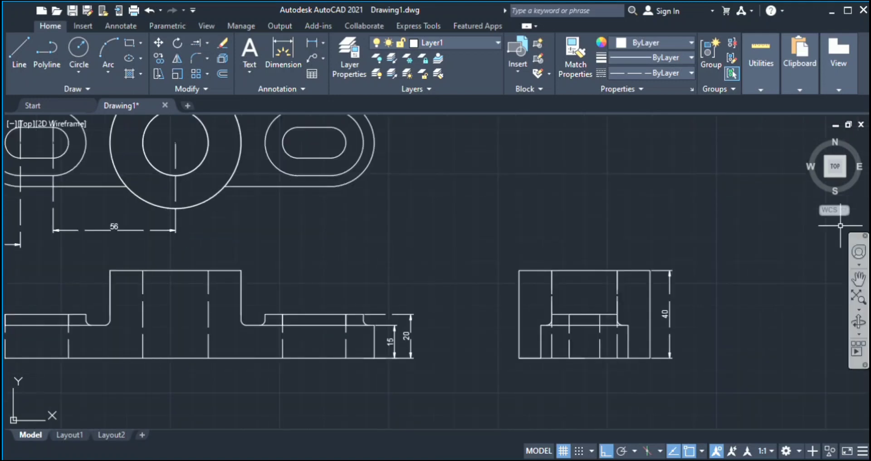
Add a diameter dimension to the hub's bore circle in the top view.
{"action": "left_click", "coordinate": [835, 166]}
{"action": "scroll", "coordinate": [471, 316], "scroll_direction": "up", "scroll_amount": 4}
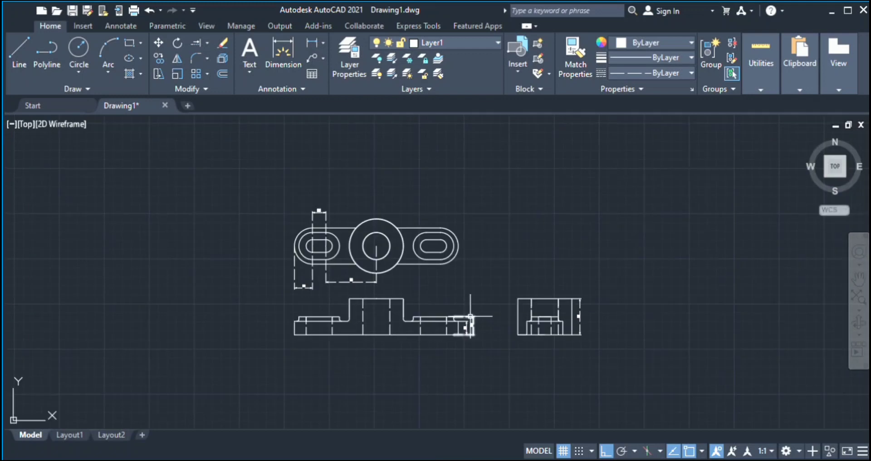
{"action": "scroll", "coordinate": [471, 316], "scroll_direction": "down", "scroll_amount": 3}
{"action": "left_click", "coordinate": [470, 316]}
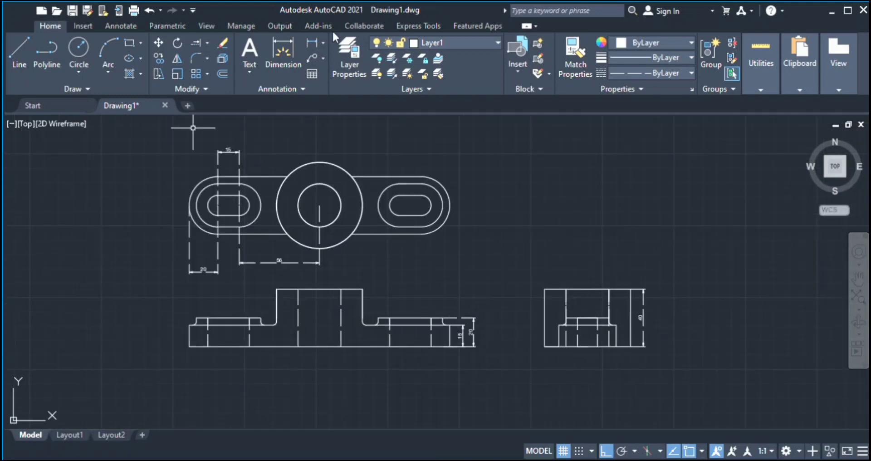
{"action": "left_click", "coordinate": [326, 195]}
{"action": "left_click", "coordinate": [328, 186]}
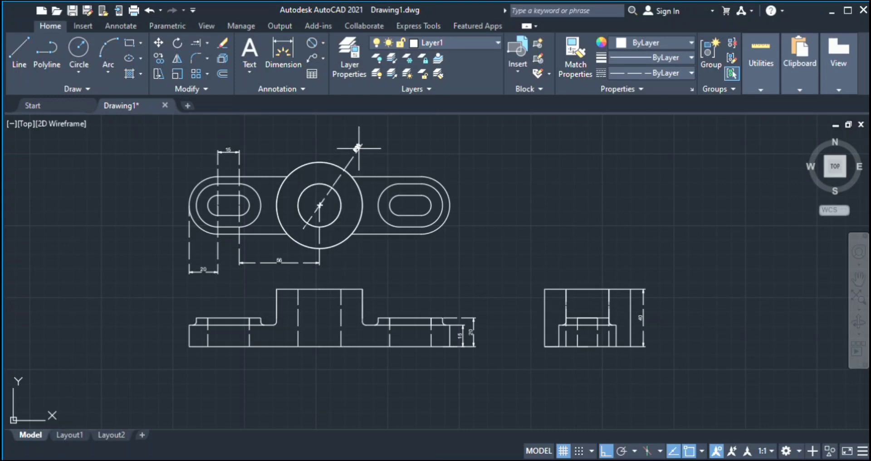
{"action": "left_click", "coordinate": [339, 183]}
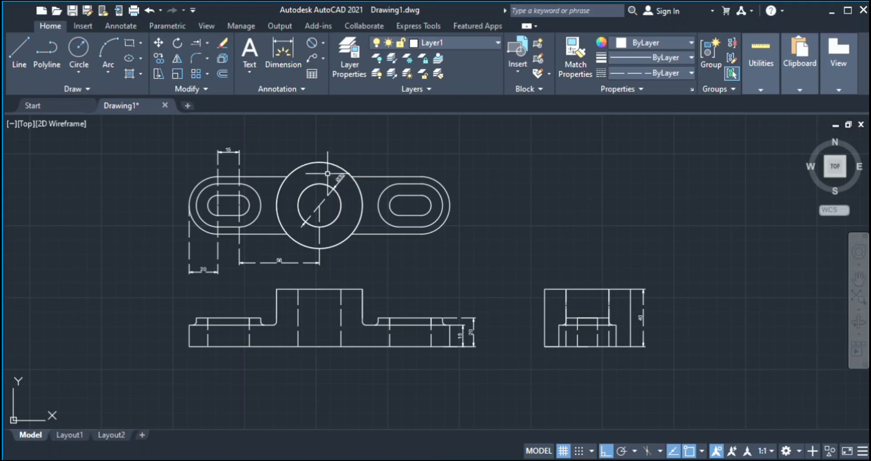
Add a diameter dimension to the hub's outer circle, with its text outside the circle above the top view.
{"action": "left_click", "coordinate": [297, 167]}
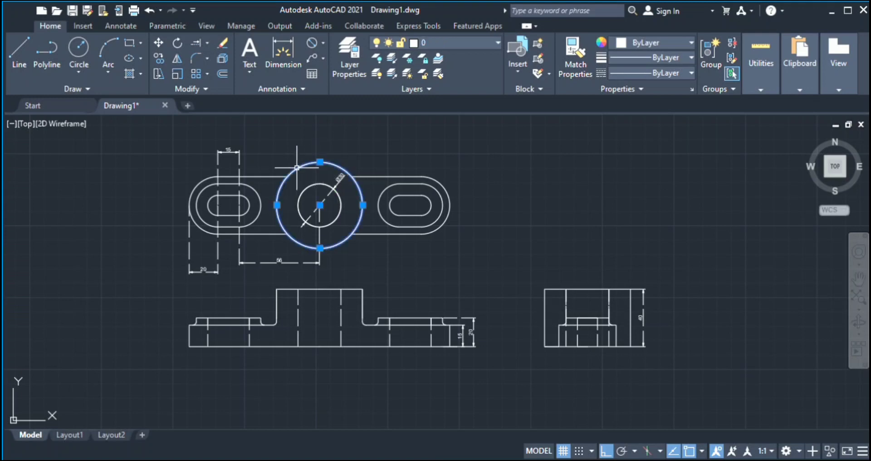
{"action": "left_click", "coordinate": [285, 53]}
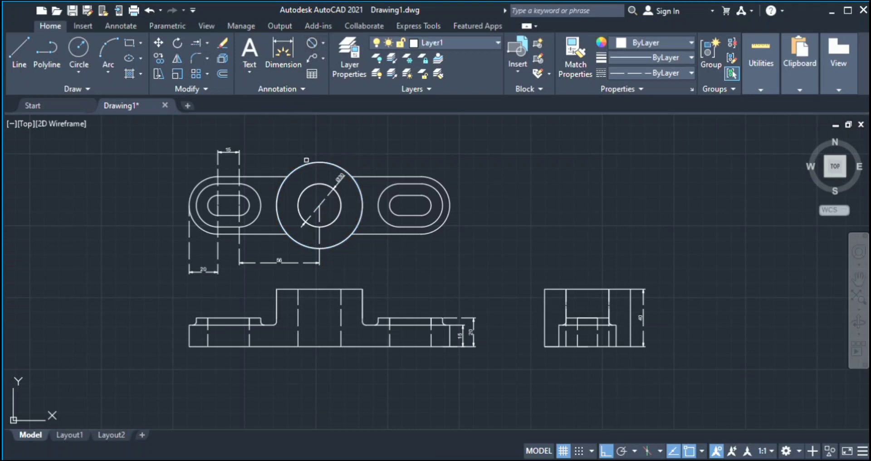
{"action": "left_click", "coordinate": [299, 167]}
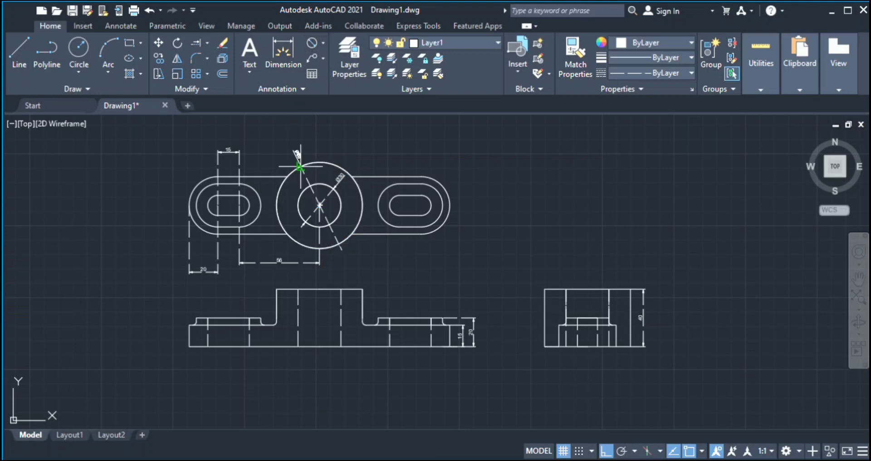
{"action": "left_click", "coordinate": [284, 127]}
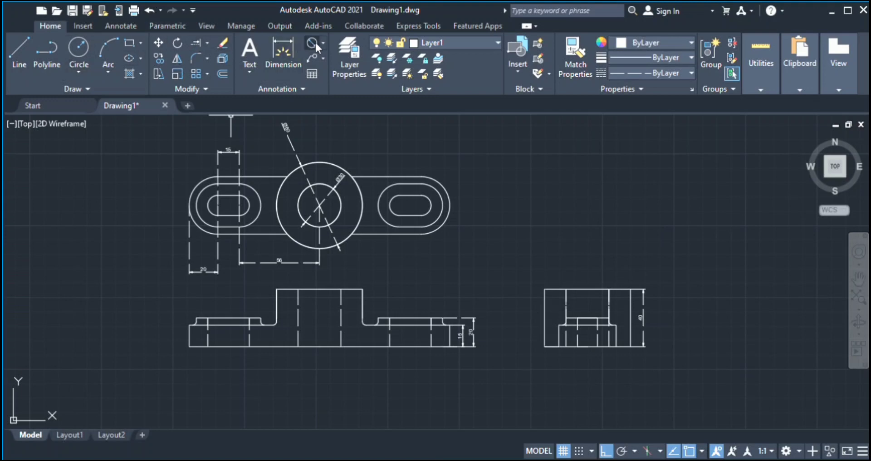
Add a radius dimension to the right pad's outer end arc and a diameter dimension to the right slot's inner end arc.
{"action": "left_click", "coordinate": [335, 178]}
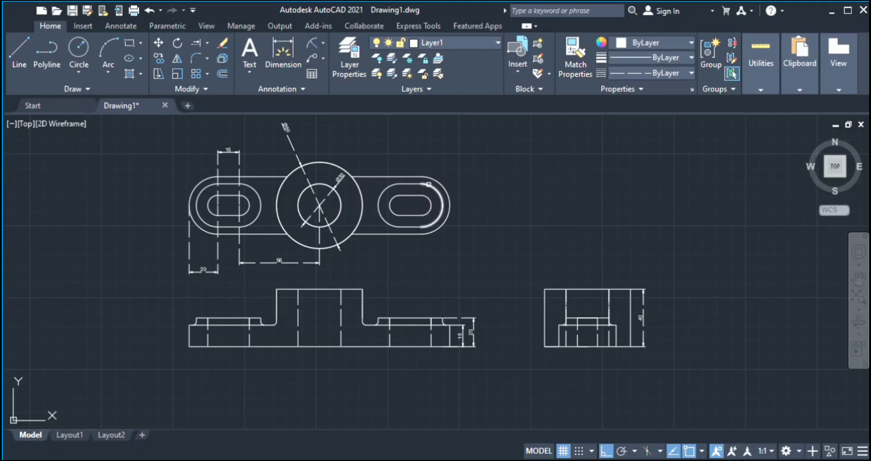
{"action": "left_click", "coordinate": [429, 184]}
{"action": "left_click", "coordinate": [449, 157]}
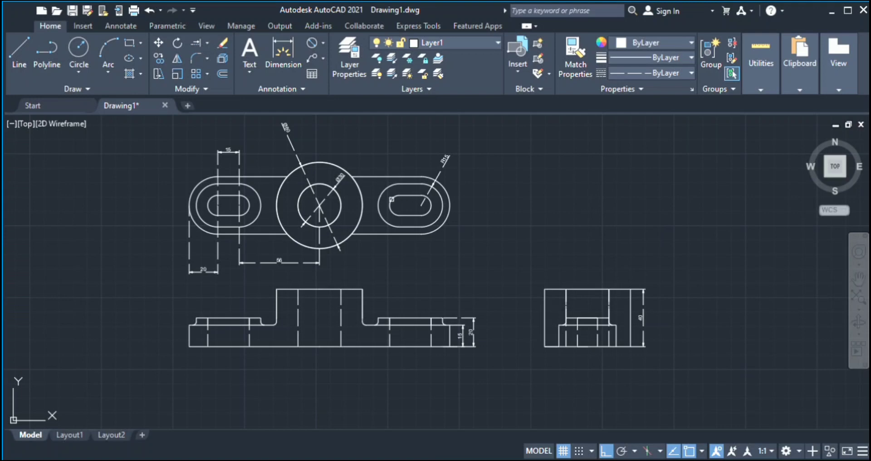
{"action": "left_click", "coordinate": [391, 200]}
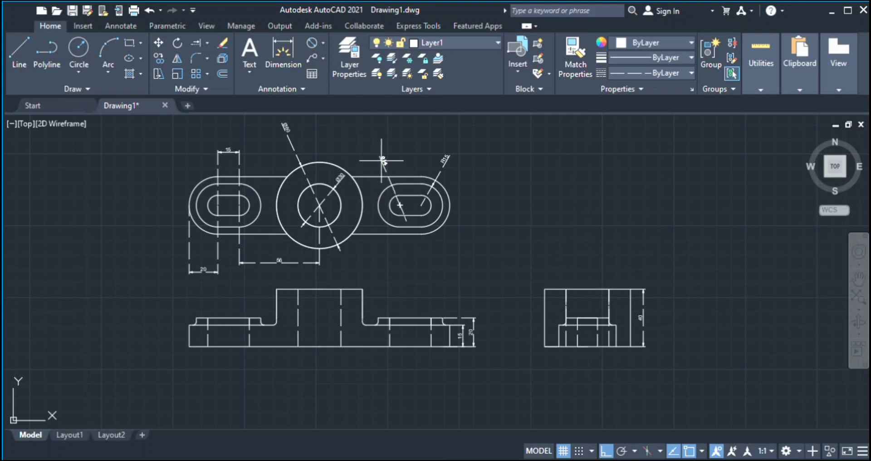
{"action": "left_click", "coordinate": [383, 162]}
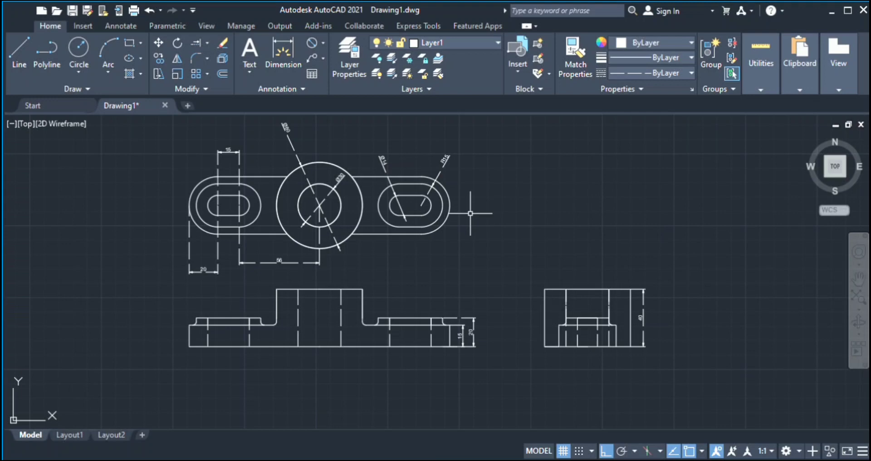
{"action": "scroll", "coordinate": [471, 210], "scroll_direction": "down", "scroll_amount": 2}
{"action": "scroll", "coordinate": [470, 212], "scroll_direction": "up", "scroll_amount": 2}
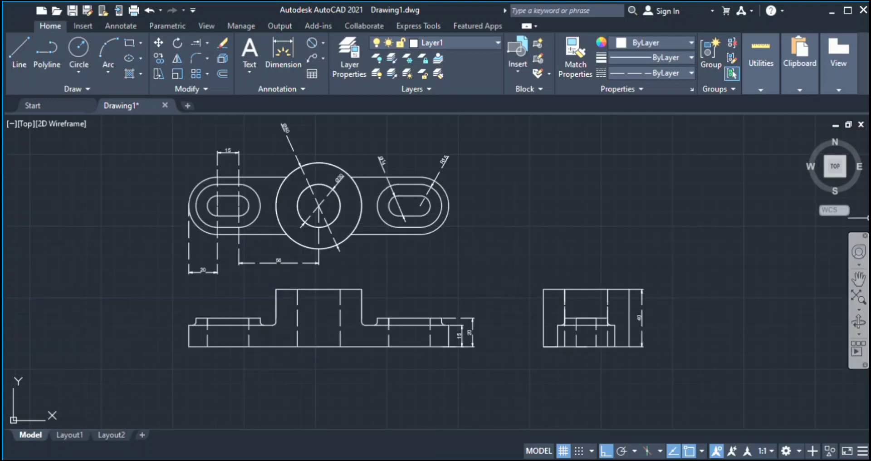
{"action": "left_click", "coordinate": [857, 277]}
{"action": "mouse_move", "coordinate": [445, 278]}
{"action": "left_mouse_down"}
{"action": "mouse_move", "coordinate": [479, 301]}
{"action": "mouse_move", "coordinate": [469, 284]}
{"action": "mouse_move", "coordinate": [463, 309]}
{"action": "left_mouse_up"}
{"action": "scroll", "coordinate": [480, 302], "scroll_direction": "up", "scroll_amount": 2}
{"action": "scroll", "coordinate": [479, 301], "scroll_direction": "down", "scroll_amount": 2}
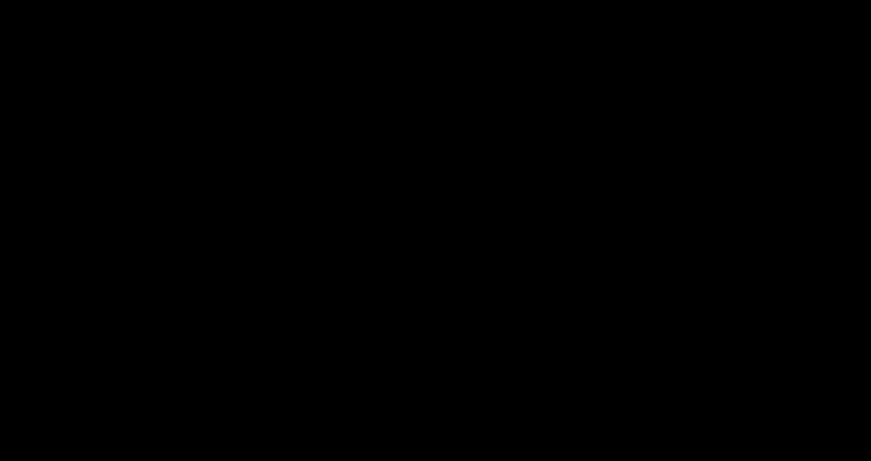